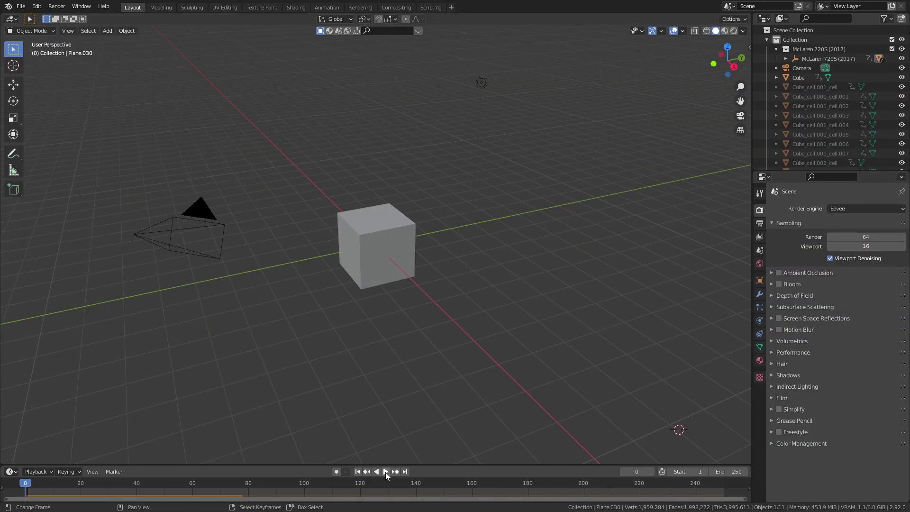
Play the animation so the cube shatters into scattered fragments, reaching frame 104
left_click(386, 470)
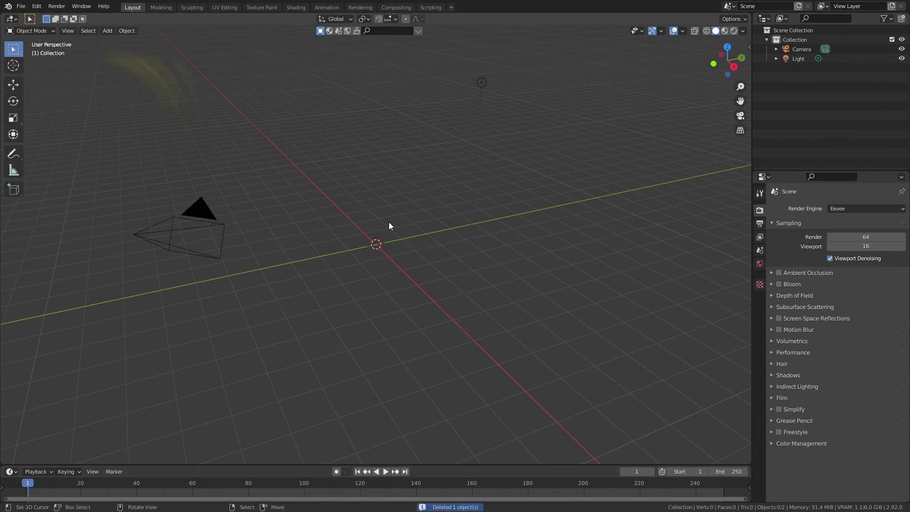
Add a plane, view it from the top, and delete its two right-hand vertices
key("shift+a")
mouse_move(389, 222)
left_click(427, 224)
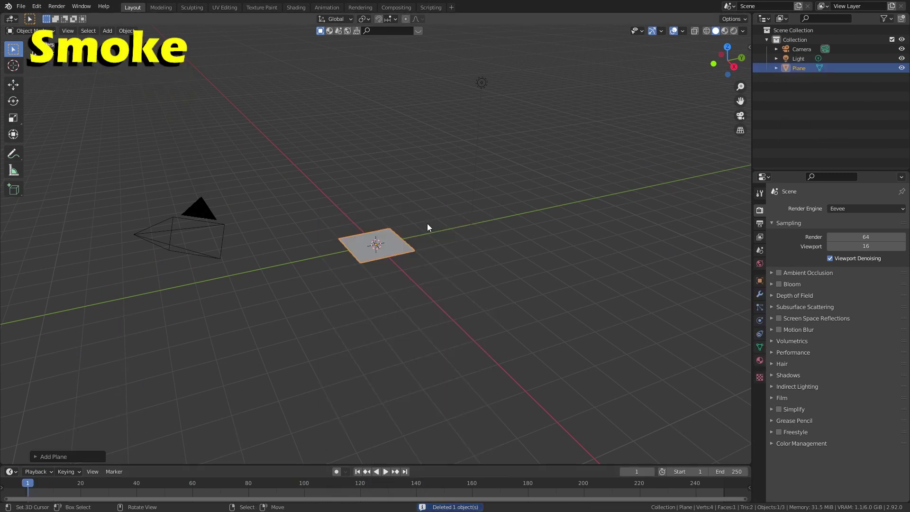
key("KP_7")
key("Tab")
left_click(405, 217)
key("x")
left_click(411, 260)
Move the remaining edge onto the Y axis and loop-cut it evenly 14 times
left_click(346, 269)
left_click(347, 219, "shift")
scroll(380, 220, "up", 7)
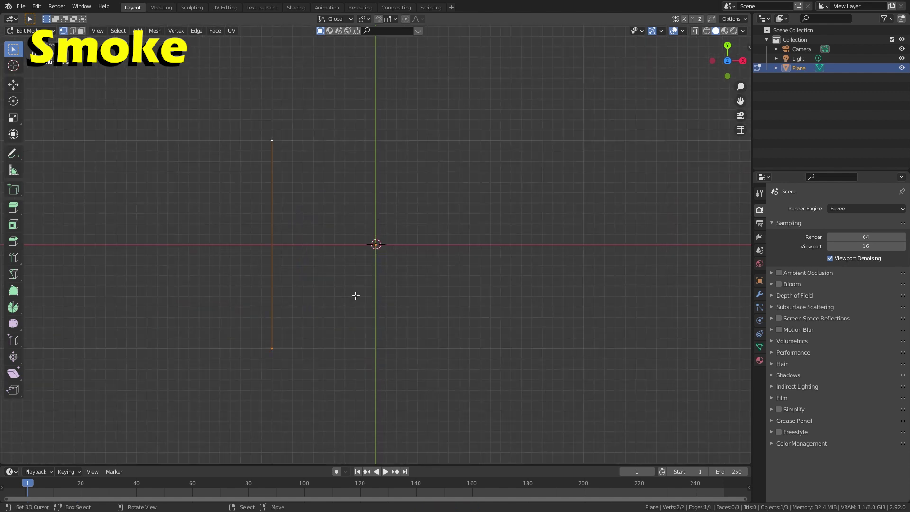
key("g")
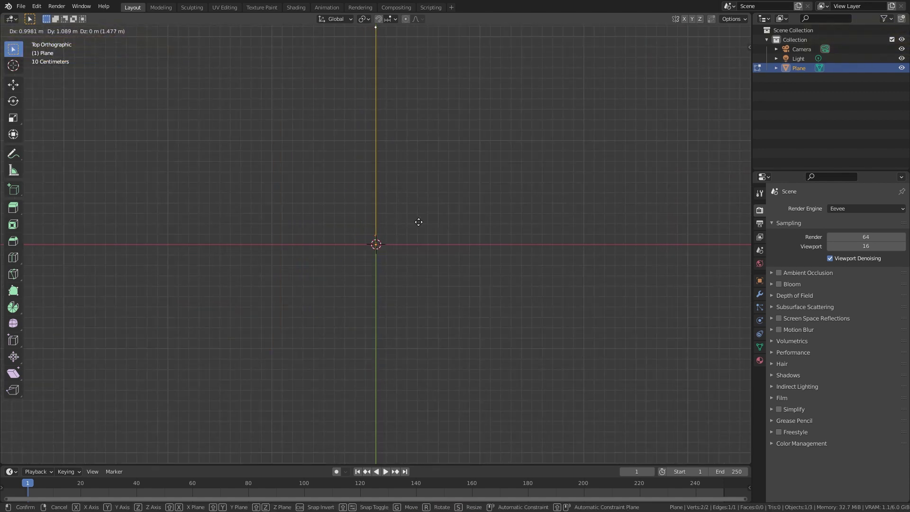
left_click(418, 220)
key("ctrl+r")
scroll(378, 167, "up", 8)
scroll(379, 167, "up", 2)
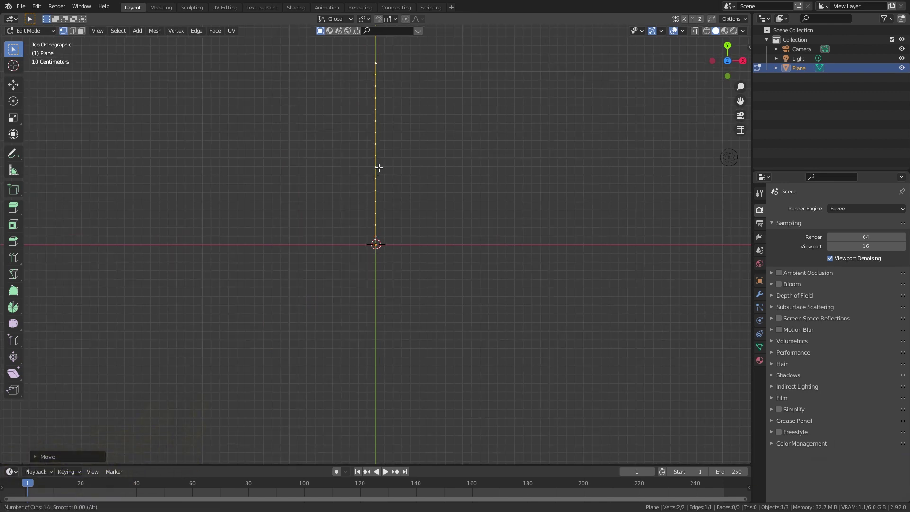
left_click(379, 168)
right_click(379, 167)
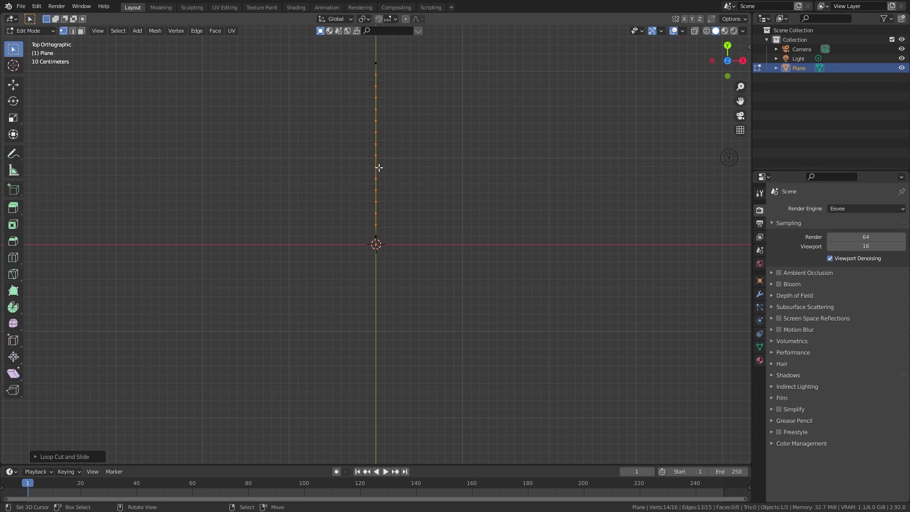
Back in object mode, copy and paste the edge object as Plane.001
key("Tab")
key("ctrl+c")
key("ctrl+v")
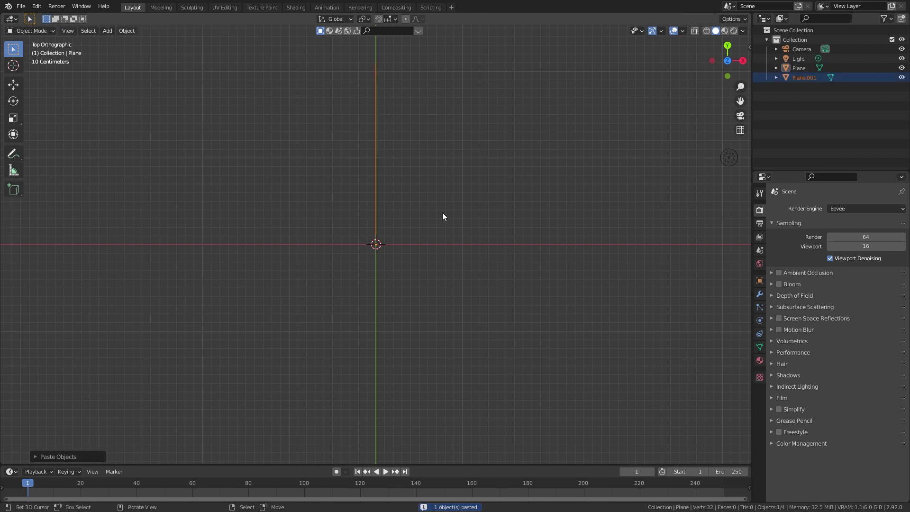
Rotate the pasted edge 90°, then duplicate both edges and rotate the copies 180°
type("r90")
key("Return")
left_click(378, 196, "shift")
key("ctrl+c")
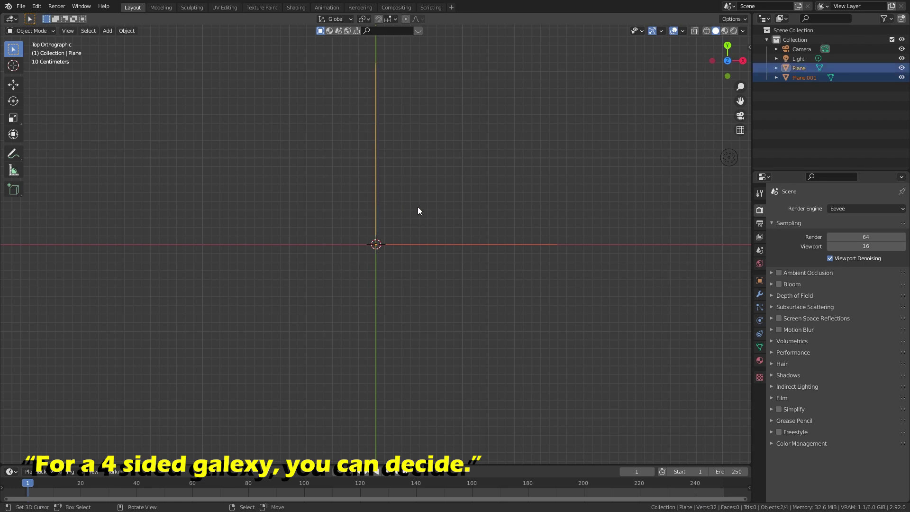
key("ctrl+v")
type("r180")
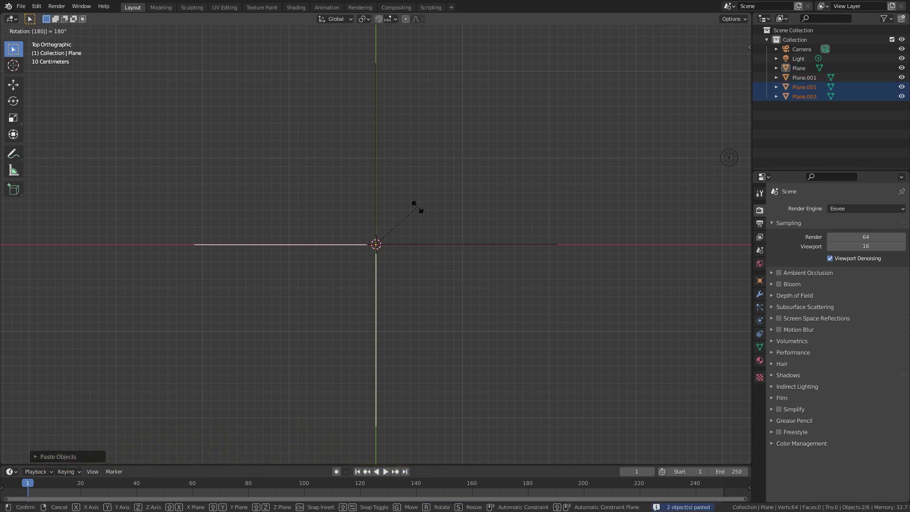
key("Return")
Join Plane, Plane.002, Plane.003 and Plane.001 into one object
left_click(378, 202)
left_click(325, 246, "shift")
left_click(377, 277, "shift")
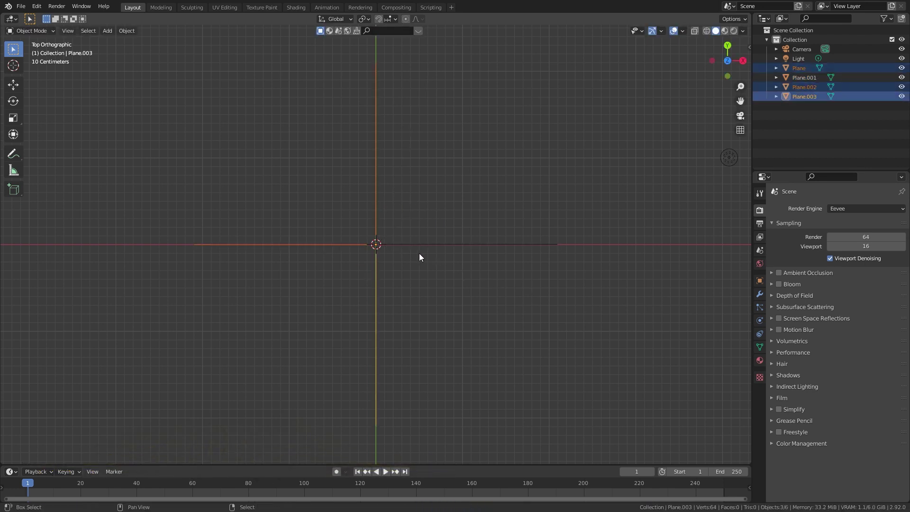
left_click(433, 244, "shift")
key("ctrl+j")
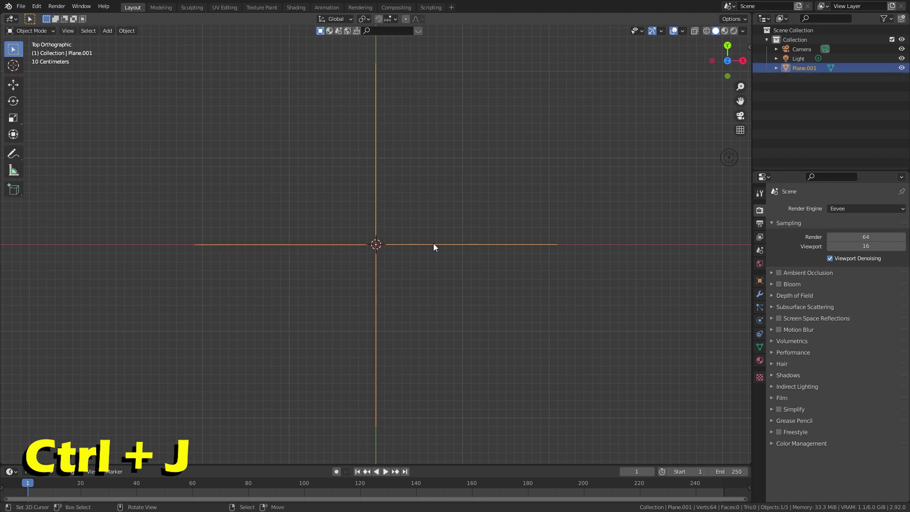
Extrude a centre vertex and connect it to the arms' inner vertices
key("Tab")
left_click(378, 209)
key("e")
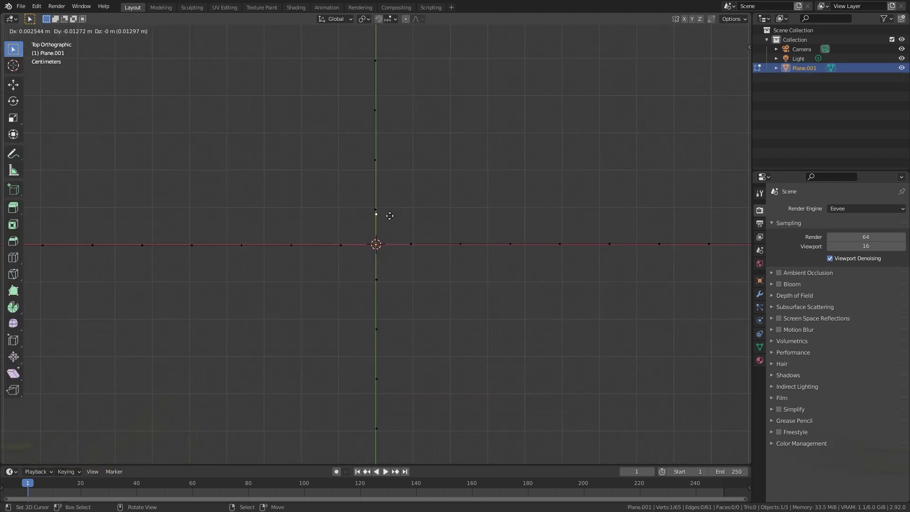
left_click(388, 241)
left_click(411, 245, "shift")
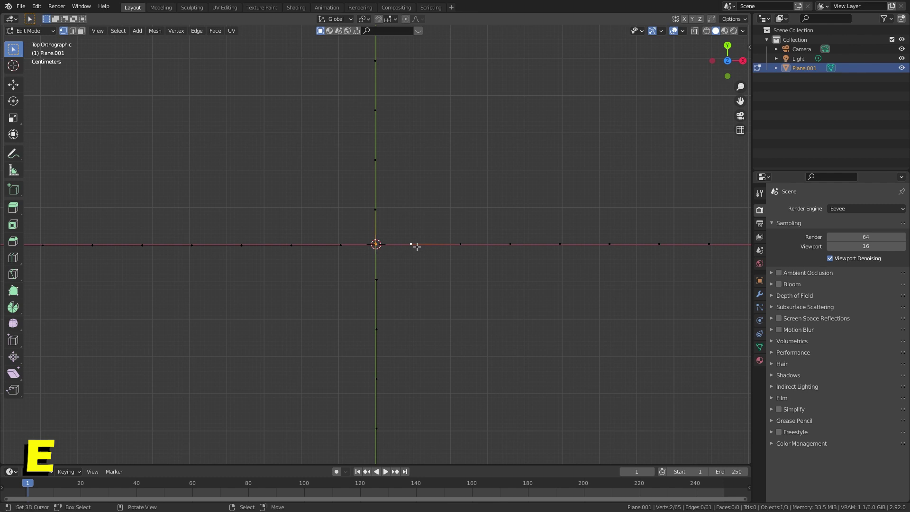
key("f")
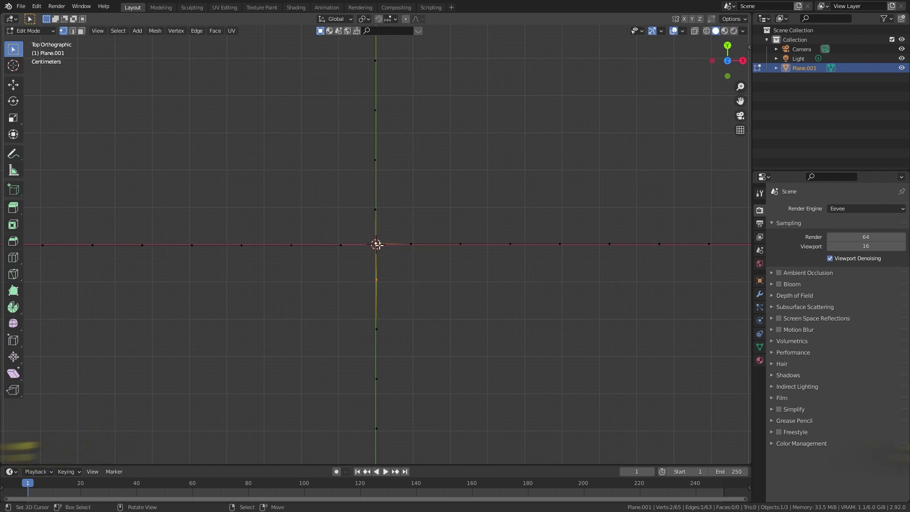
left_click(339, 242, "shift")
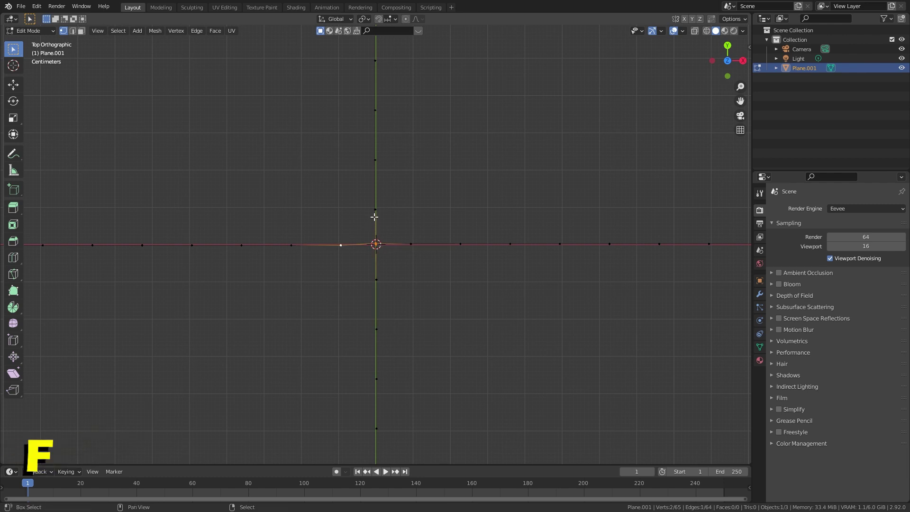
left_click(381, 279, "shift")
Twist the arms into a spiral with a 281.06° proportional rotation, size 2.36
scroll(398, 233, "down", 5)
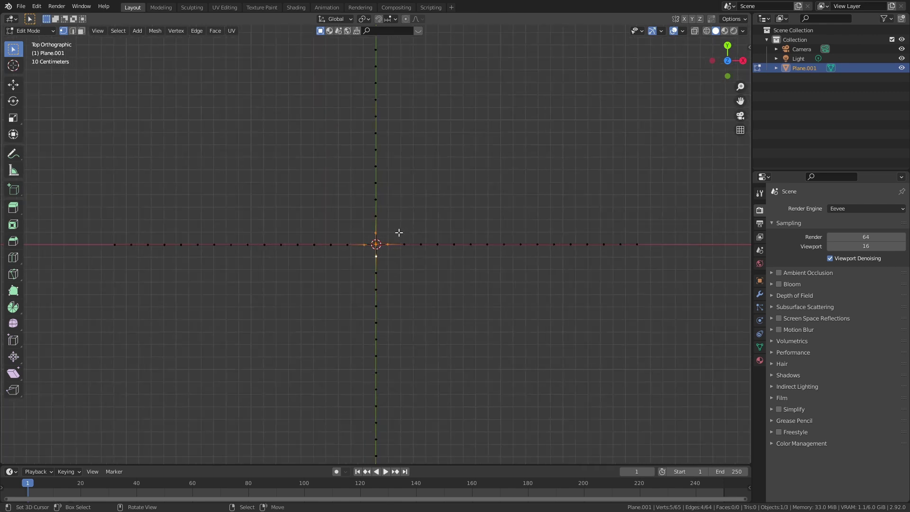
left_click(403, 20)
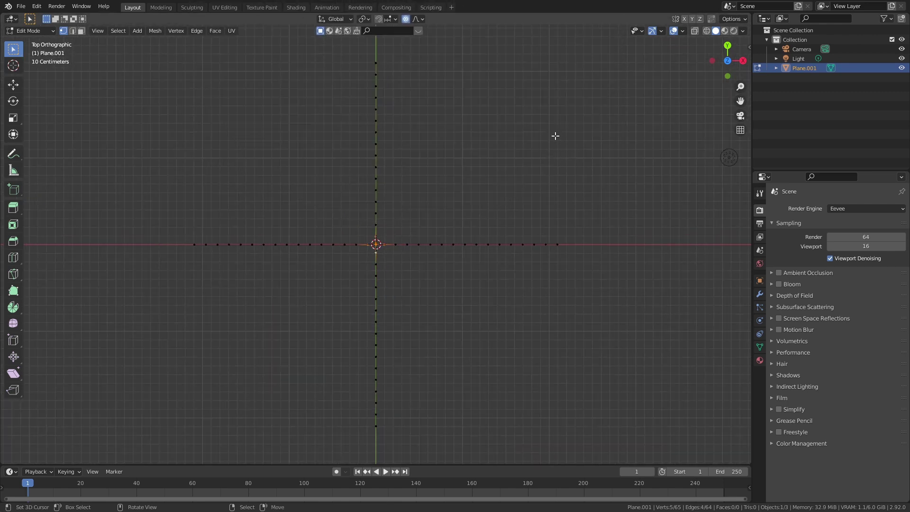
key("r")
scroll(283, 367, "down", 4)
scroll(283, 366, "down", 5)
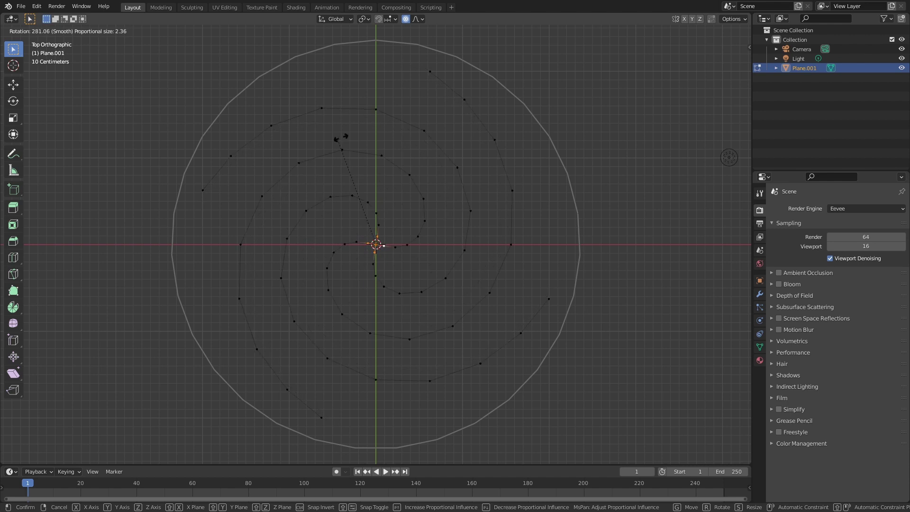
left_click(239, 194)
key("Tab")
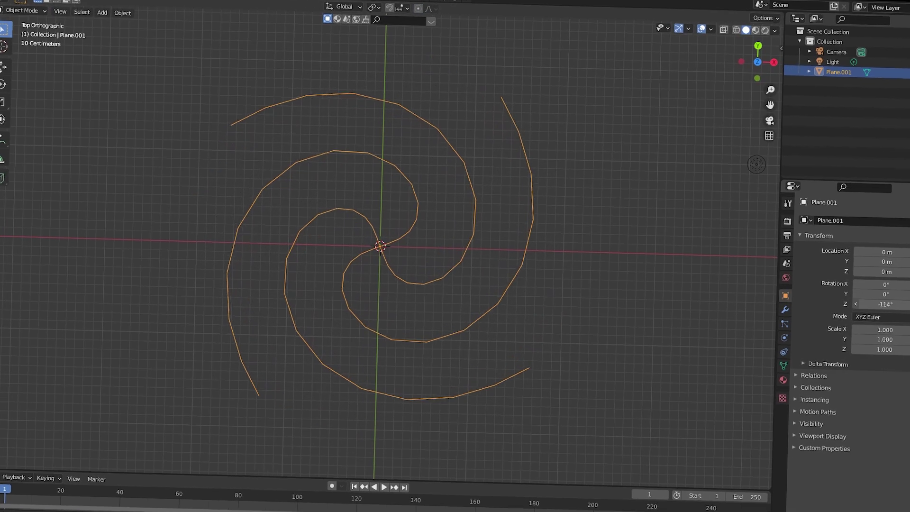
Add a 32-segment circle, enlarge it around the spiral, and shrink an inner ring toward the centre
left_click_drag(880, 305, 908, 305)
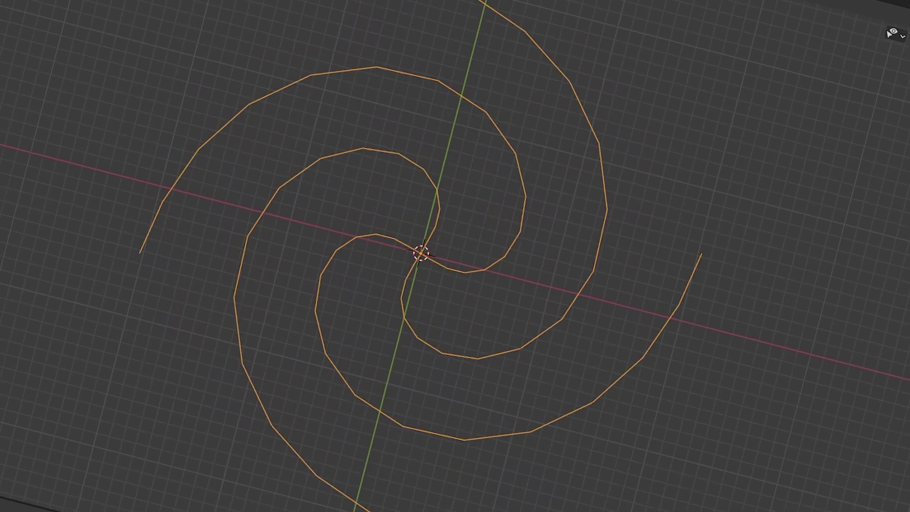
key("shift+a")
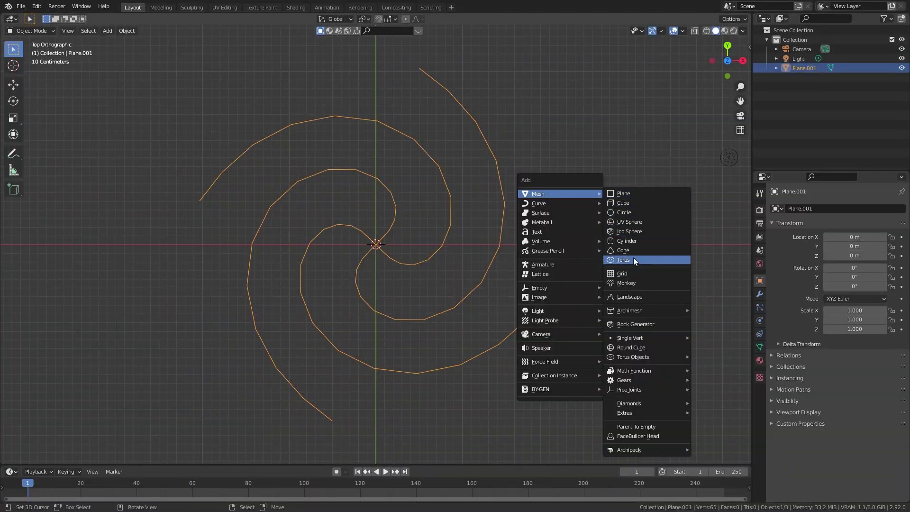
left_click(641, 213)
key("Tab")
key("s")
key("Escape")
key("s")
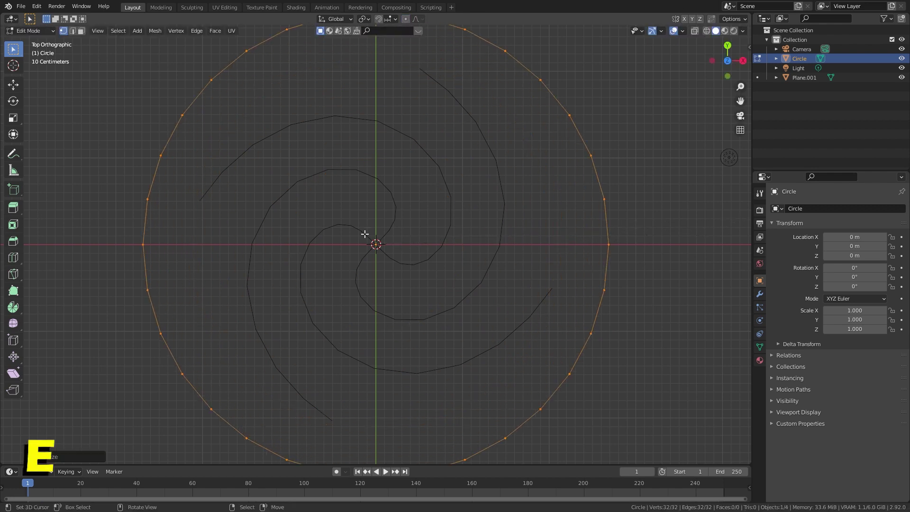
left_click(436, 261)
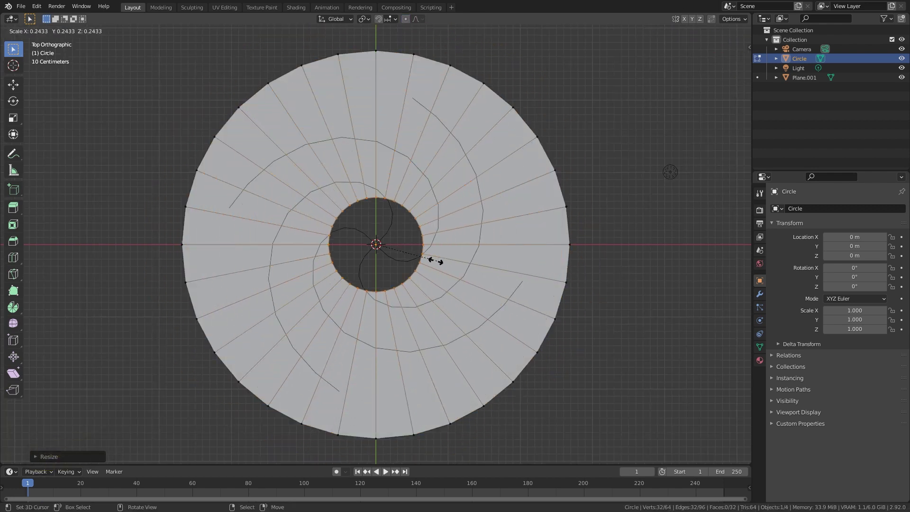
left_click(392, 255)
key("Tab")
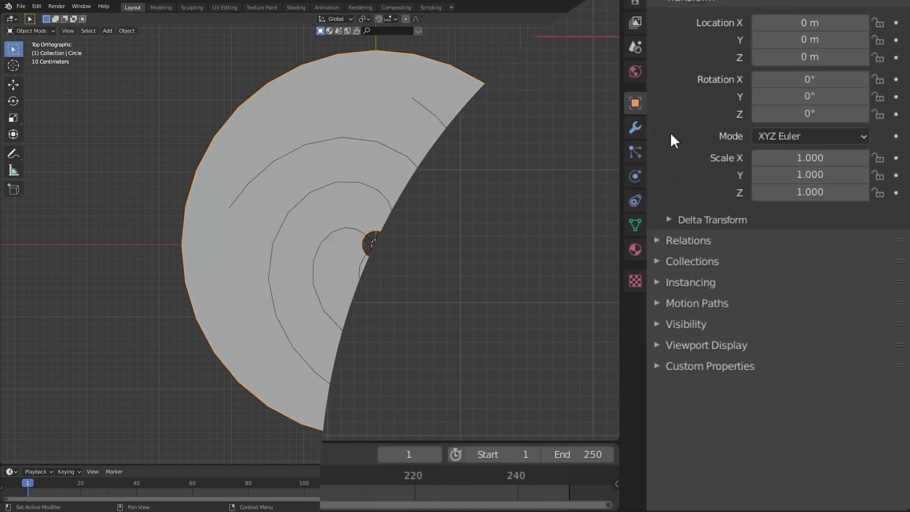
Set the circle's viewport Display As to Wire and deselect it
left_click(707, 345)
scroll(757, 297, "down", 3)
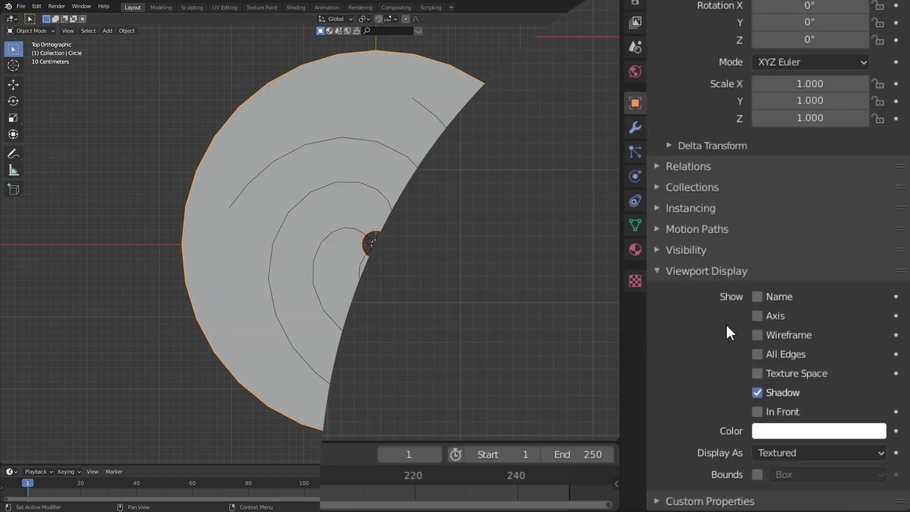
left_click(806, 453)
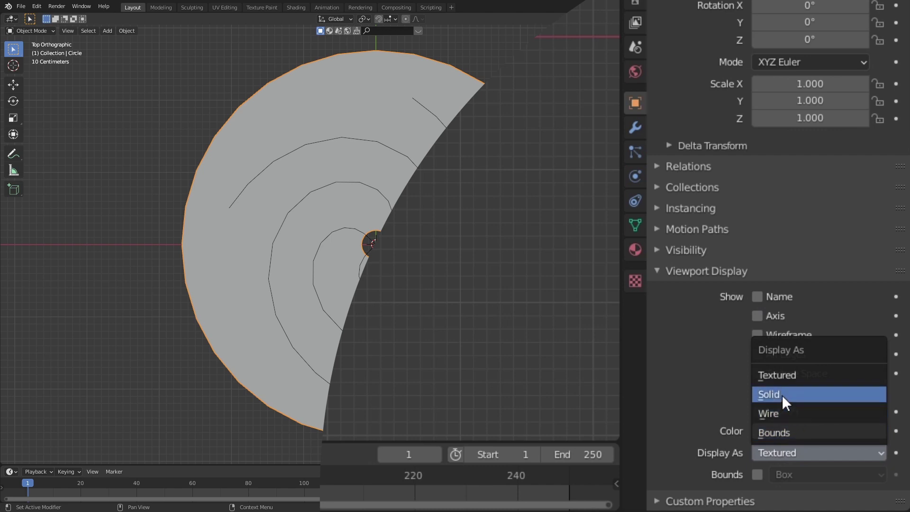
left_click(783, 411)
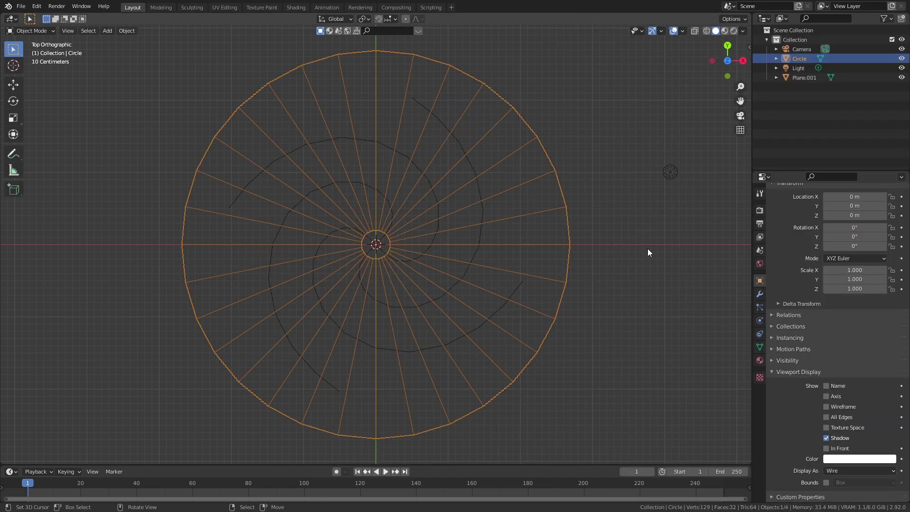
left_click(558, 270)
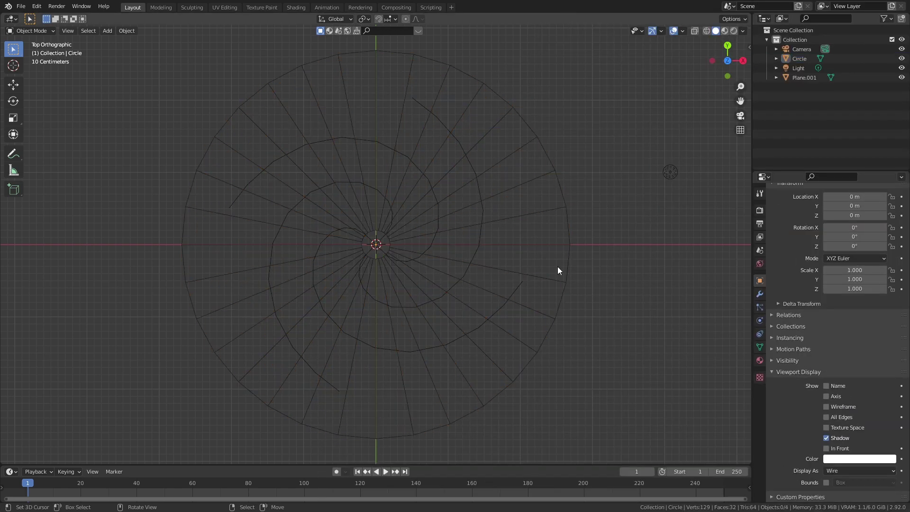
Add a particle system to the circle with emission end frame 1
left_click(568, 231)
left_click(760, 307)
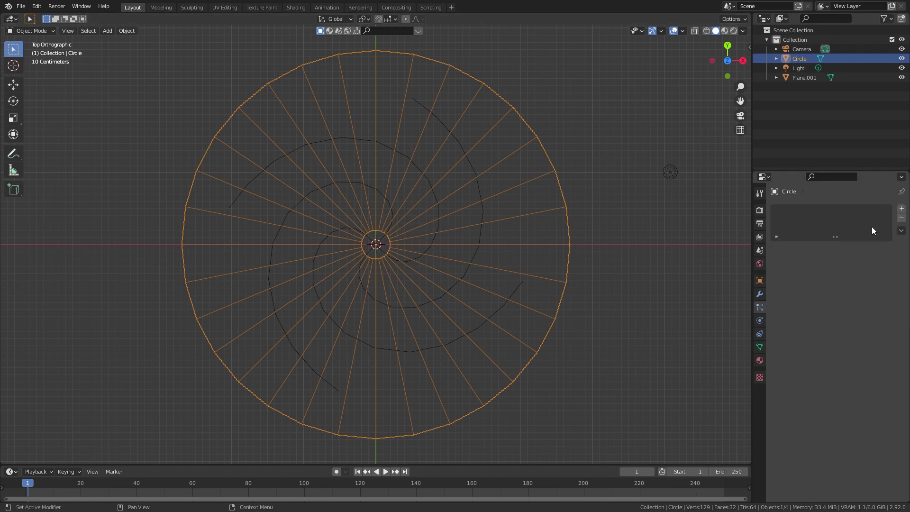
left_click(902, 209)
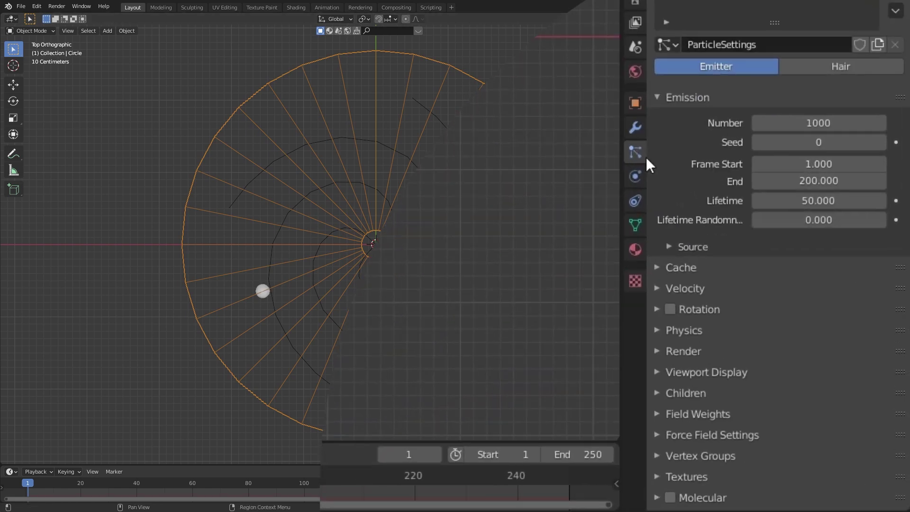
left_click(816, 181)
type("1")
key("Return")
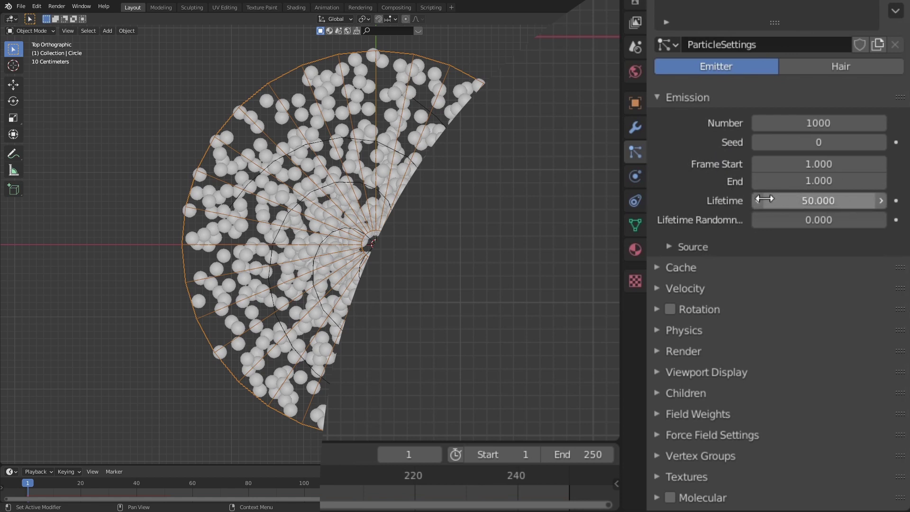
Set the particles' normal velocity to 0 and the gravity field weight to 0
left_click(695, 288)
left_click(834, 309)
type("0")
key("Return")
left_click(682, 287)
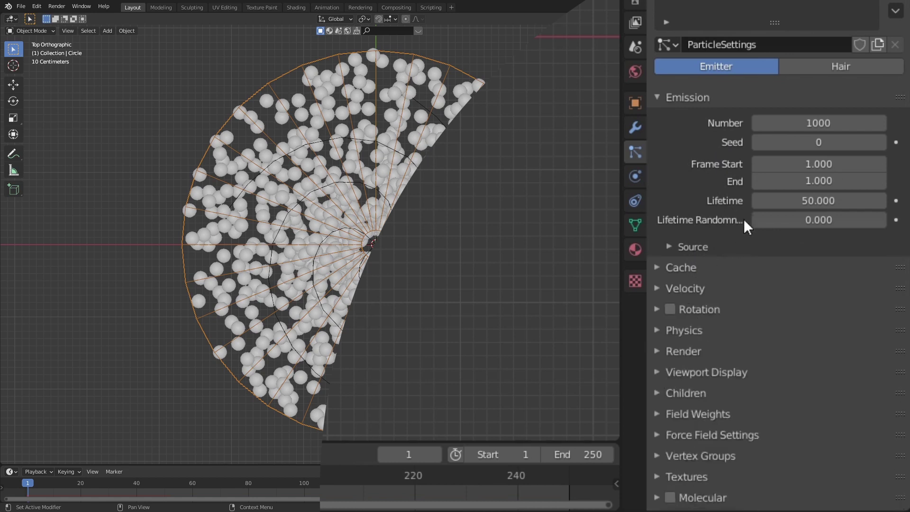
scroll(743, 219, "down", 1)
left_click(717, 399)
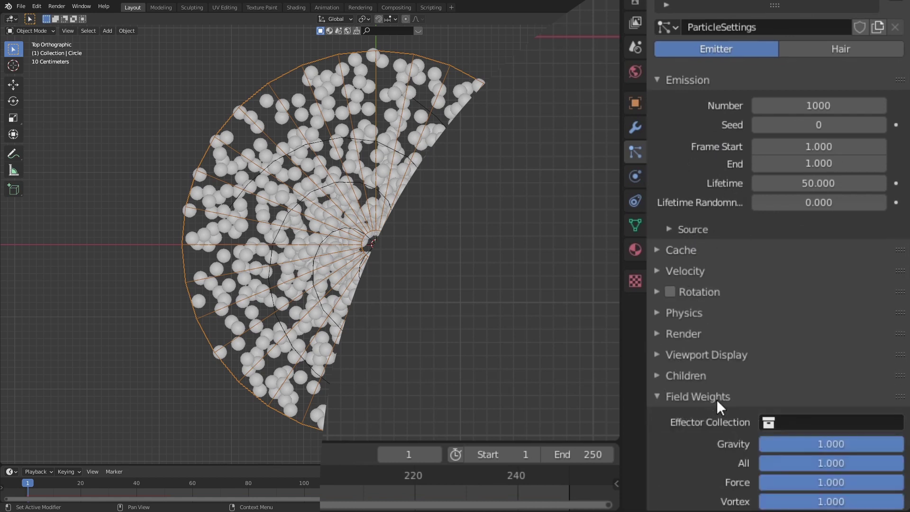
scroll(717, 399, "down", 5)
left_click_drag(844, 266, 733, 261)
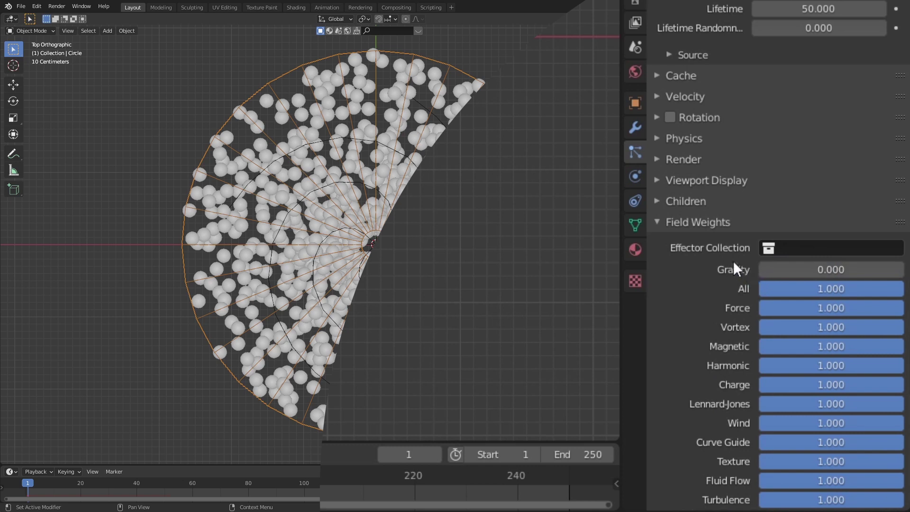
left_click(690, 223)
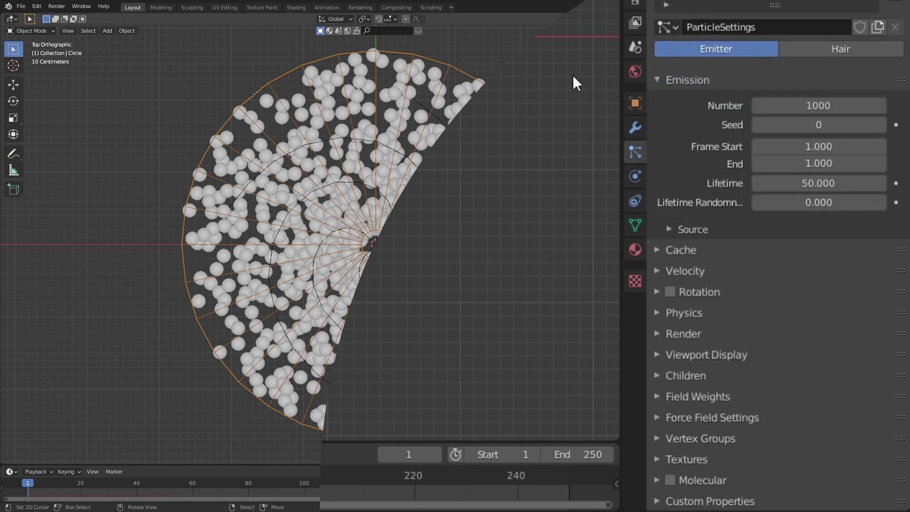
Set particle display size to 0.04 m, stop playback, and select Plane.001
left_click(737, 355)
left_click(767, 453)
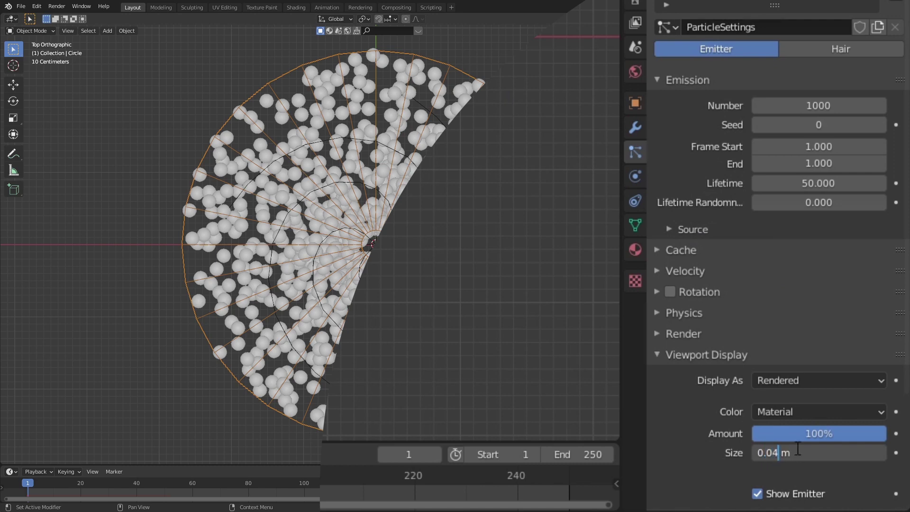
key("Return")
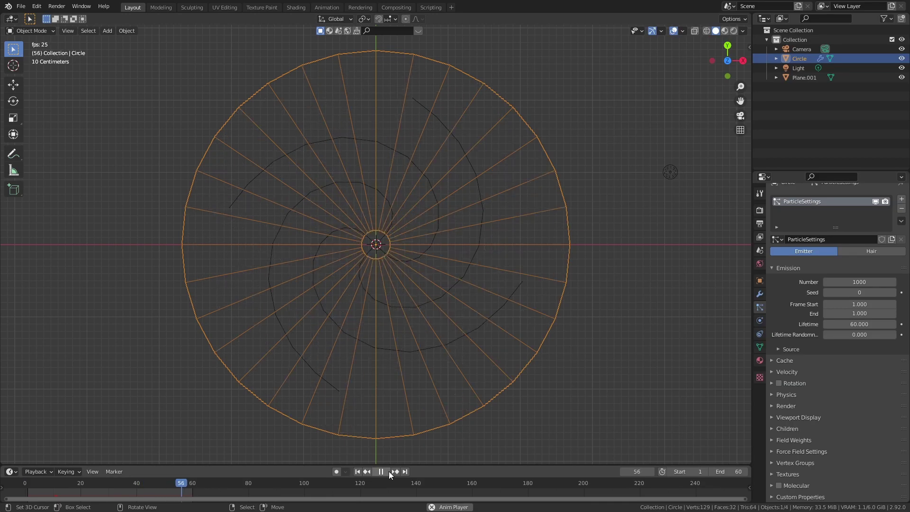
left_click(388, 471)
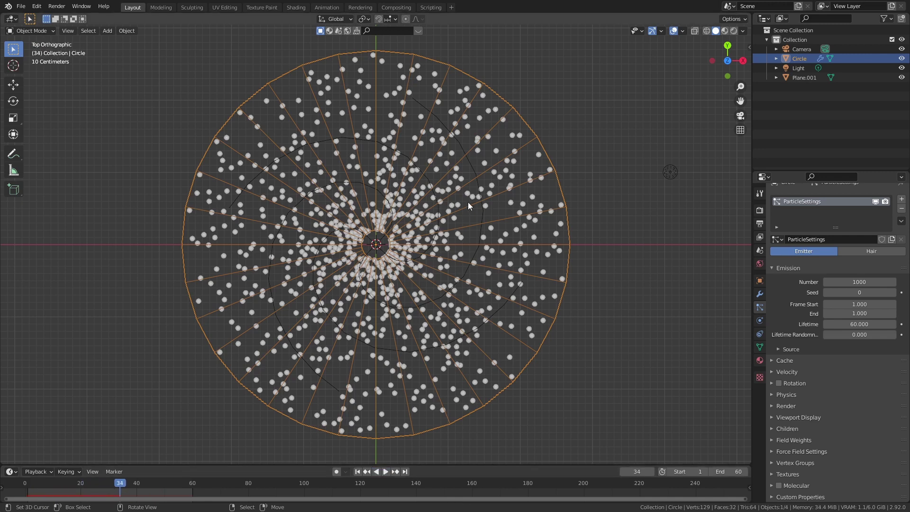
left_click(468, 158)
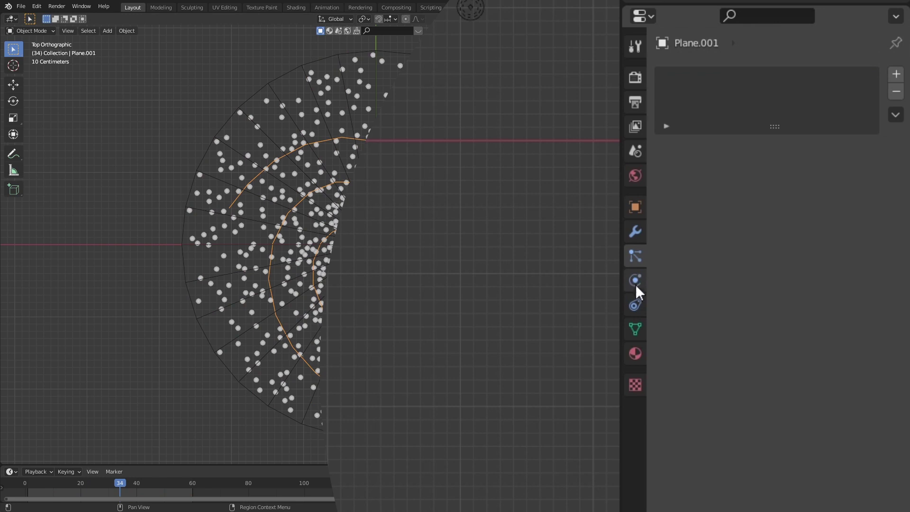
Make Plane.001 a Surface-shaped force field and preview the particles from frame 58
left_click(759, 321)
left_click(721, 94)
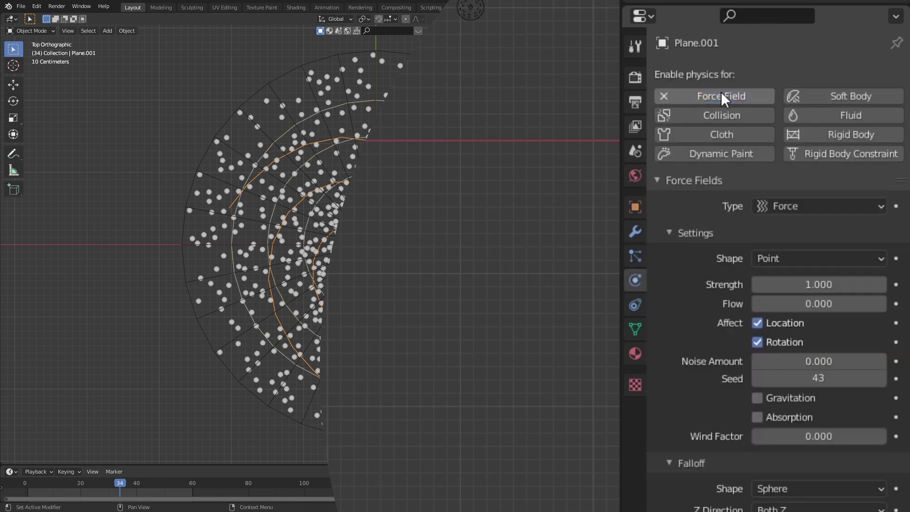
left_click(817, 152)
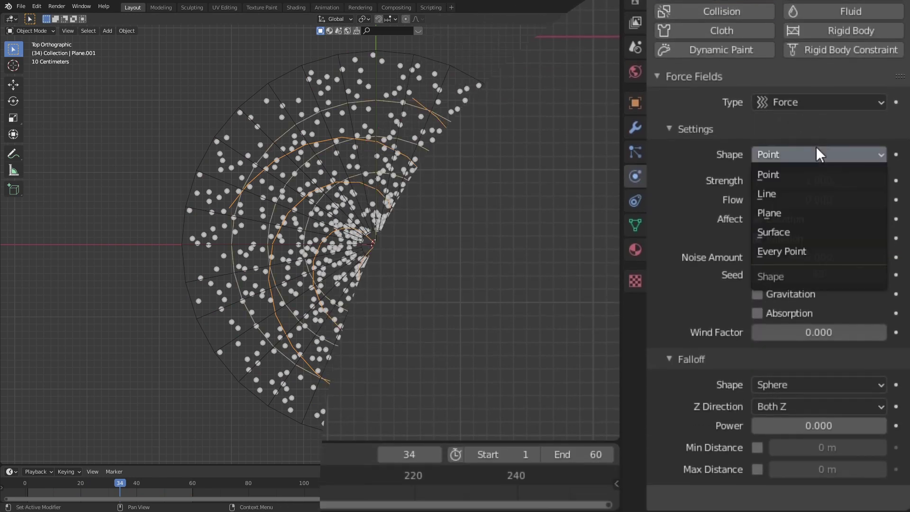
left_click(788, 230)
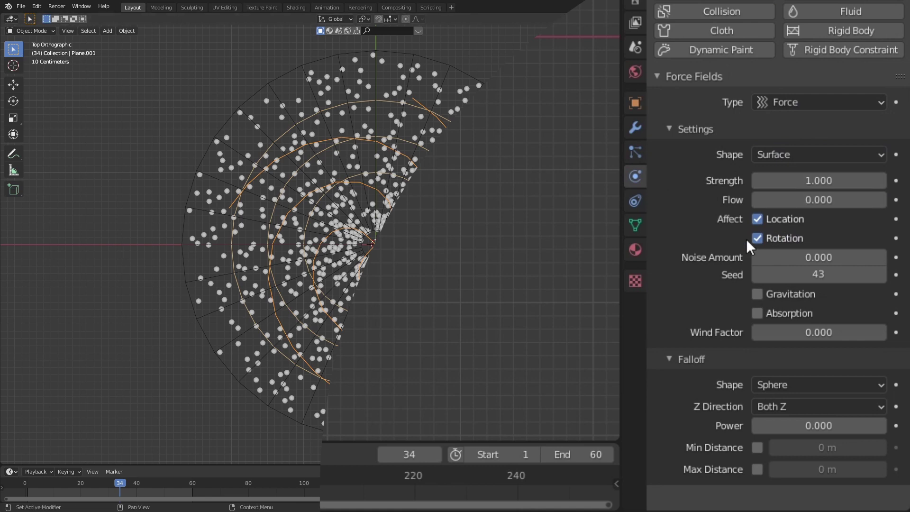
left_click(189, 494)
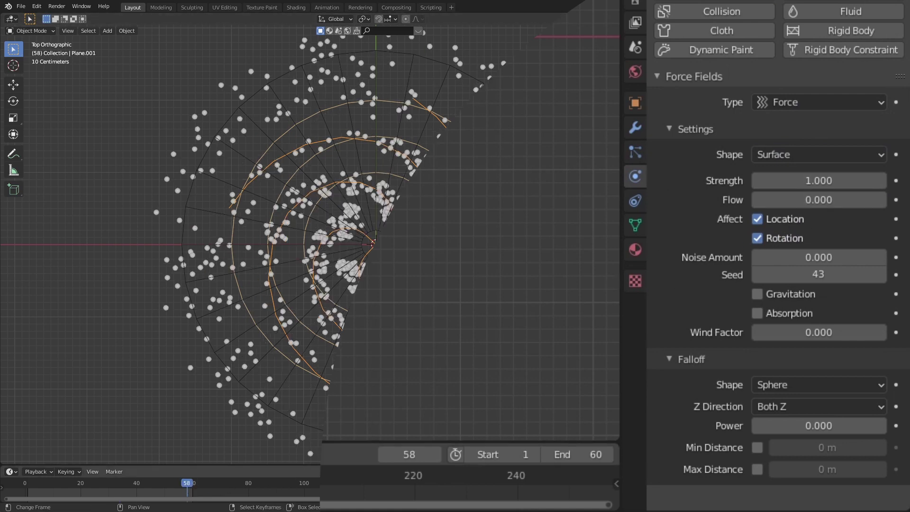
left_click(384, 471)
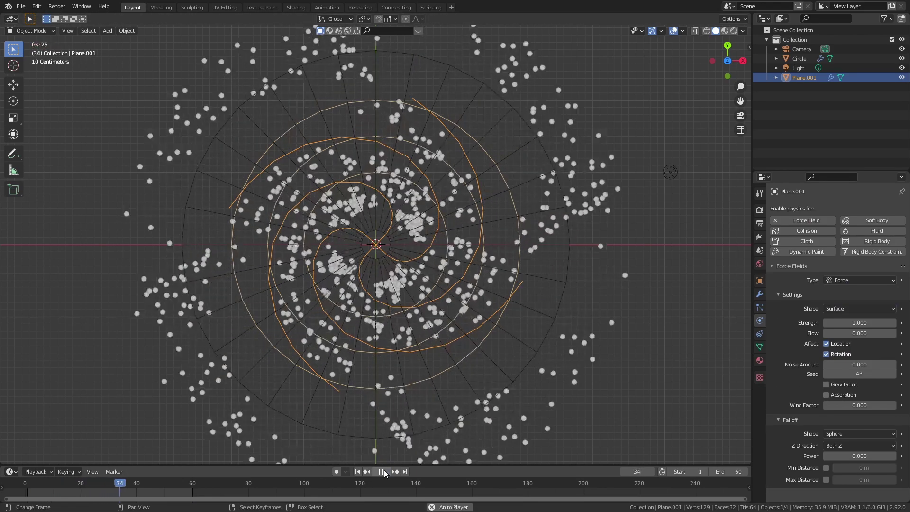
left_click(383, 471)
Try a force field strength of -1 and replay the particles from frame 58
left_click(846, 321)
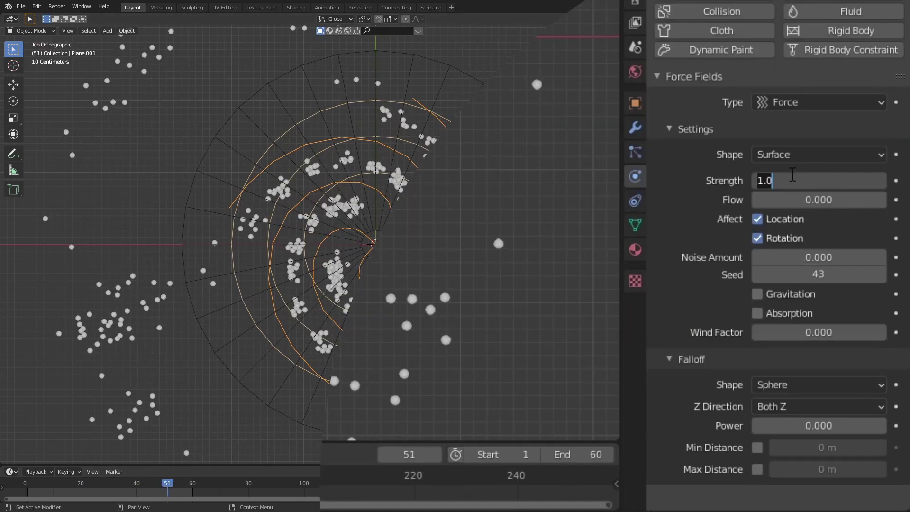
type("-1")
key("Return")
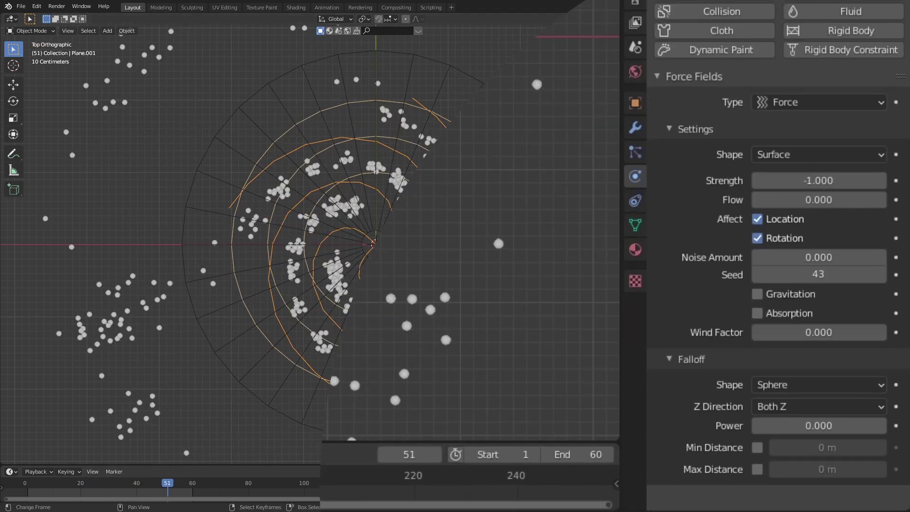
left_click(189, 494)
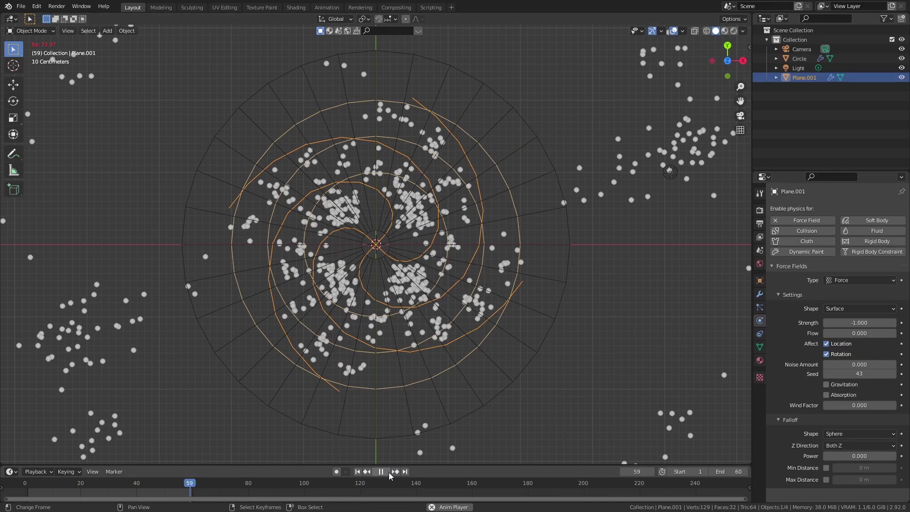
left_click(387, 472)
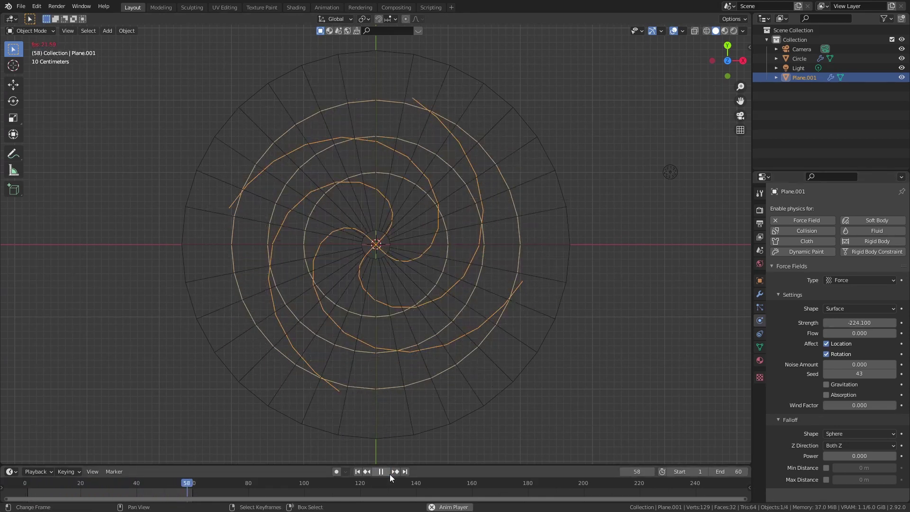
left_click(389, 472)
left_click(179, 483)
left_click(386, 472)
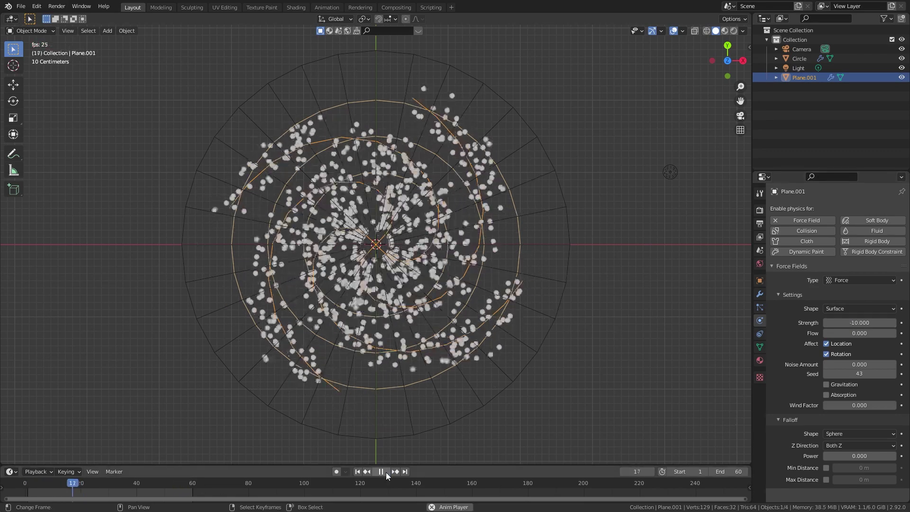
left_click(386, 473)
Try a stronger force field strength of -3 and replay the animation
double_click(867, 322)
type("-3")
key("Return")
left_click(179, 483)
left_click(388, 473)
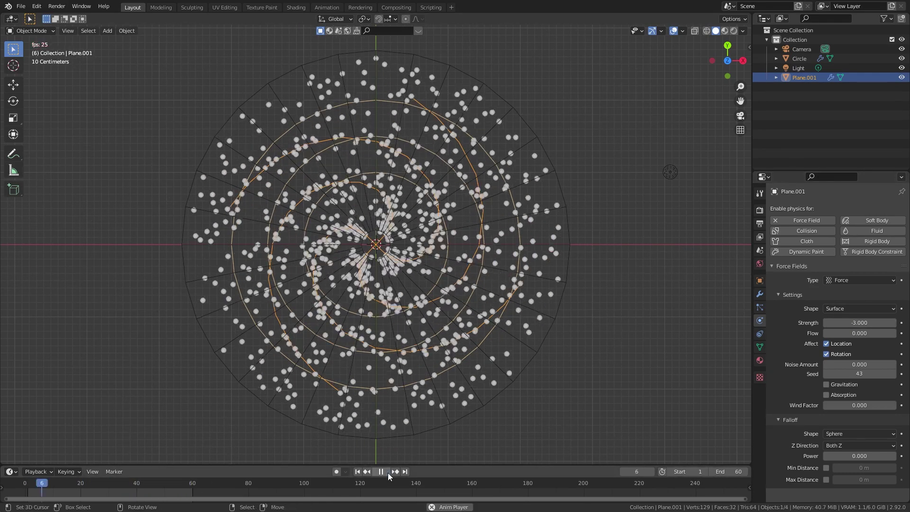
left_click(388, 473)
Settle on a force field strength of -0.5 and replay the animation
double_click(868, 321)
type("-0.5")
key("Return")
left_click(383, 471)
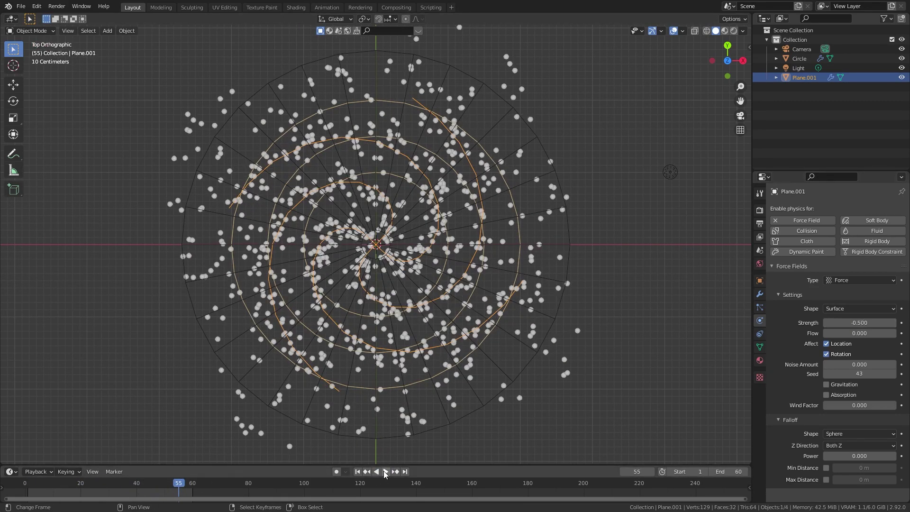
left_click(383, 472)
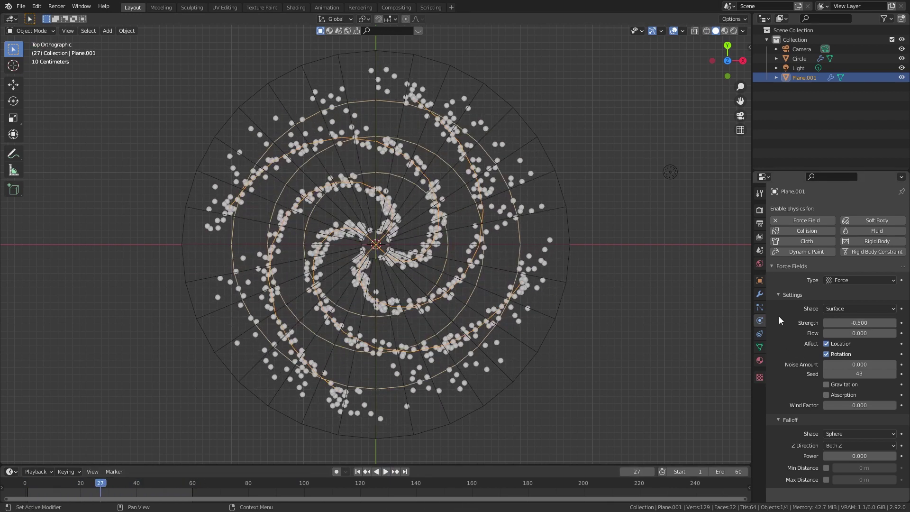
key("shift+a")
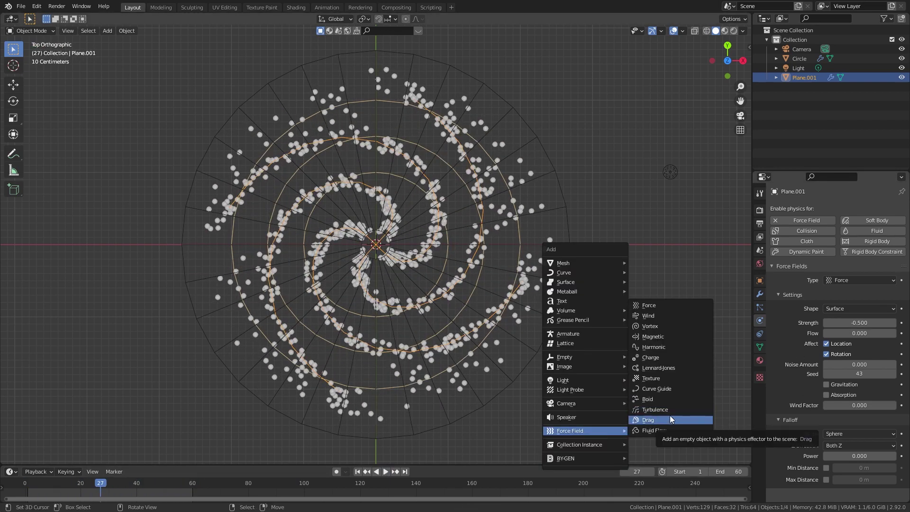
Add a Vortex force field with strength -1, play the swirl, then view the galaxy from the front
left_click(662, 326)
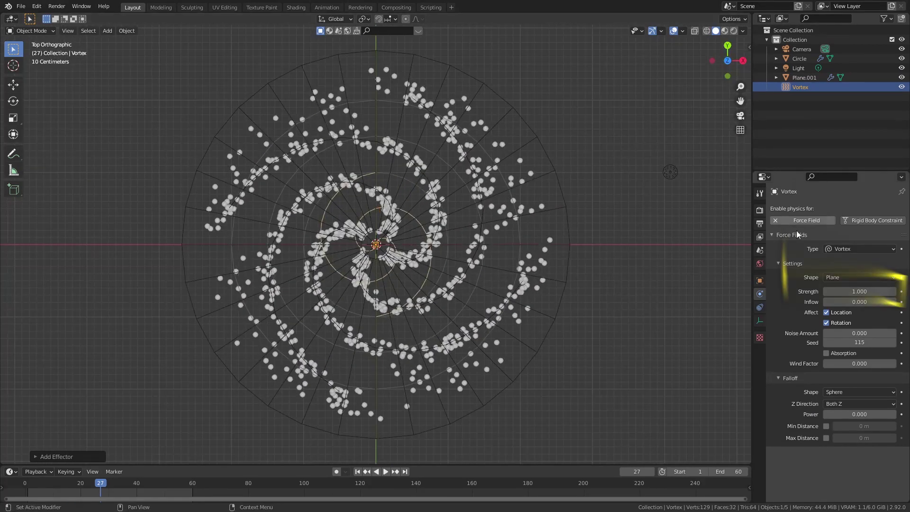
left_click(872, 290)
key("Return")
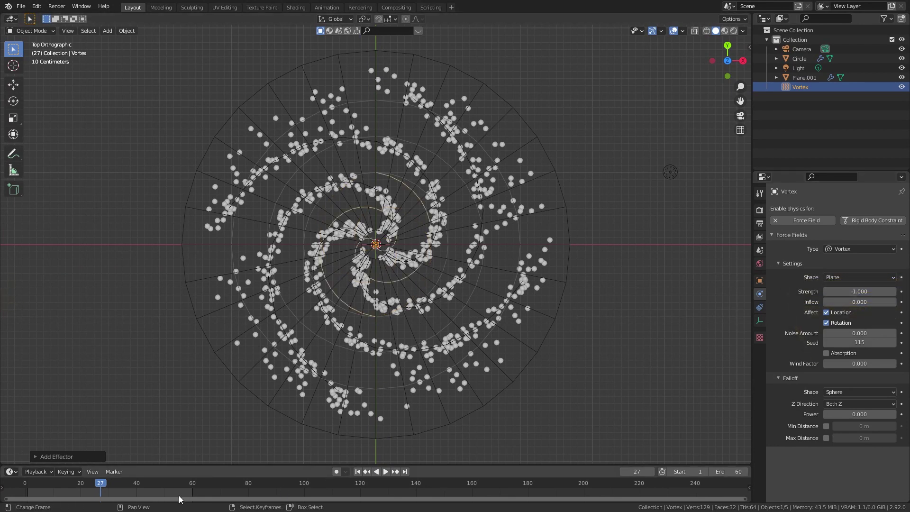
left_click(386, 473)
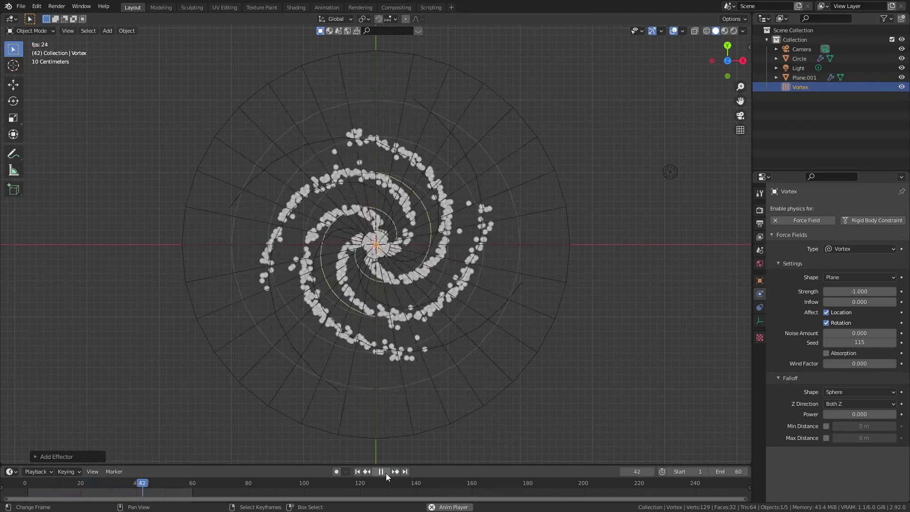
left_click(386, 473)
middle_click_drag(569, 346, 570, 306)
key("KP_1")
Add a Turbulence force field and start the animation playing
key("shift+a")
mouse_move(570, 308)
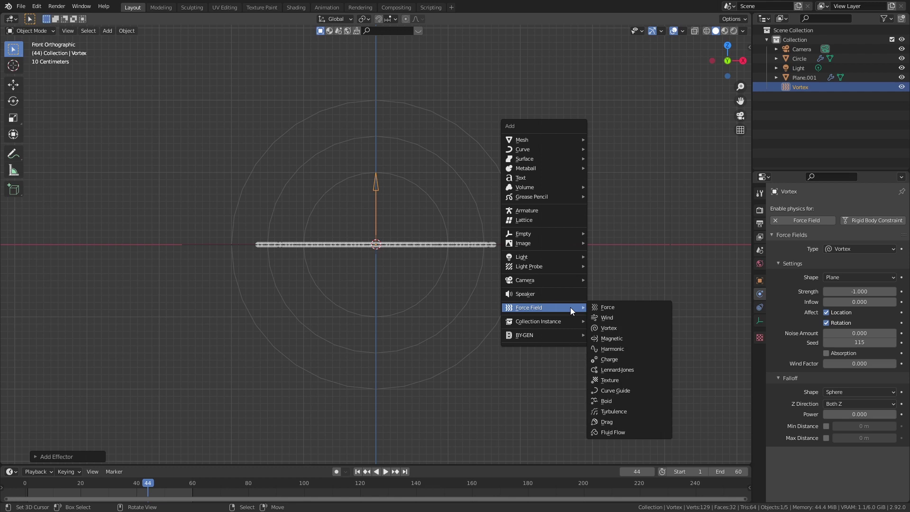
left_click(614, 411)
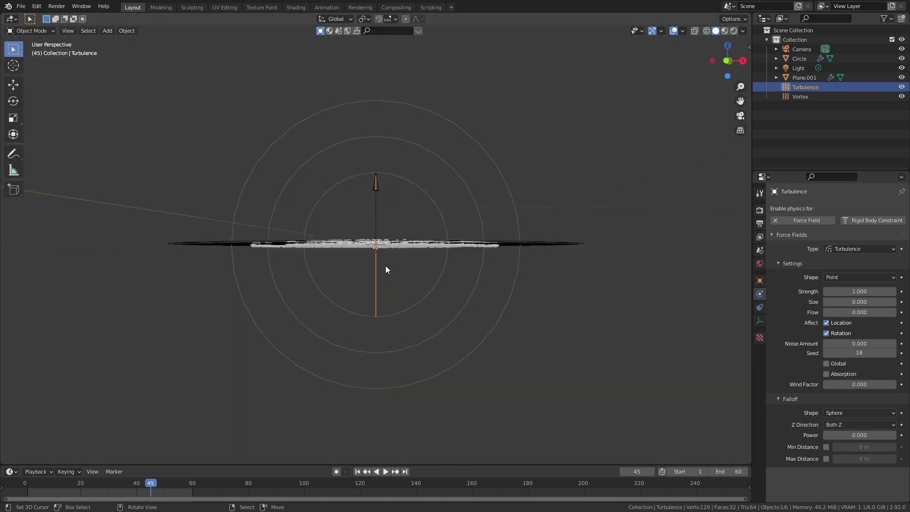
key("space")
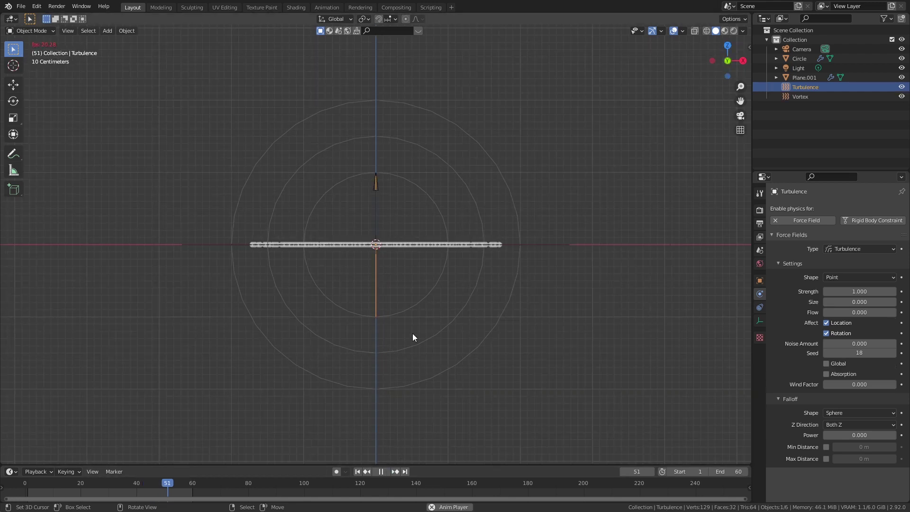
Move the Turbulence field to the galaxy centre and orbit to view the spiral arms
key("g")
left_click(428, 299)
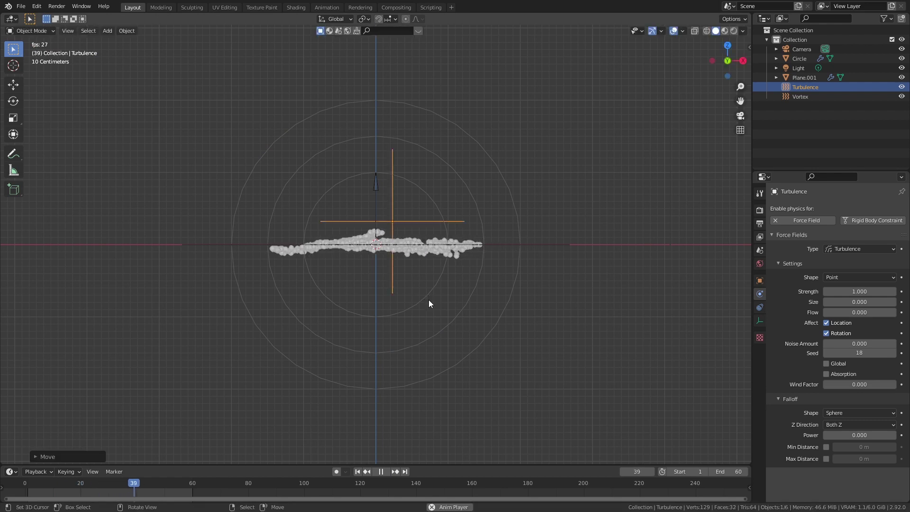
key("g")
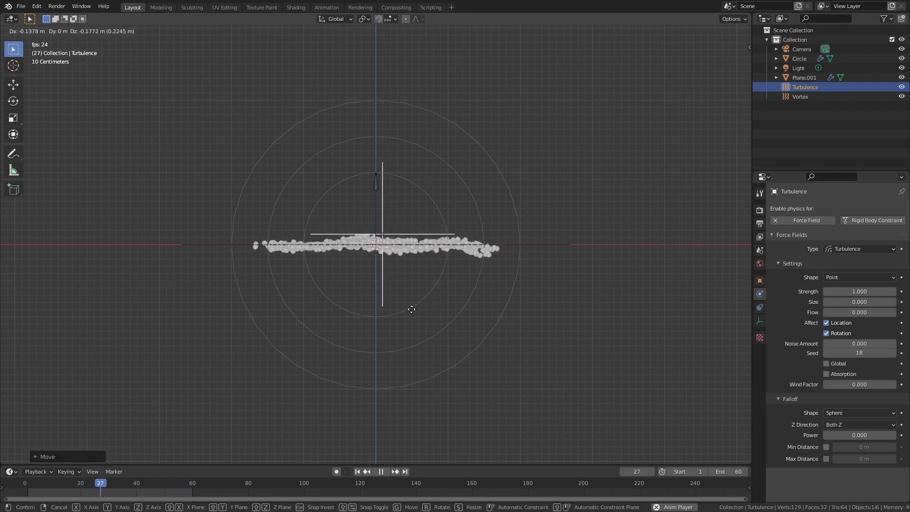
left_click(410, 313)
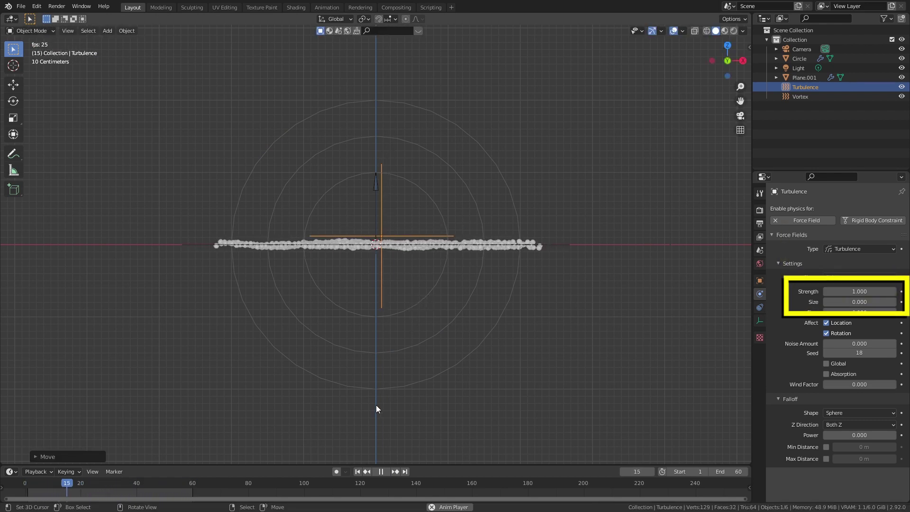
middle_click_drag(596, 310, 479, 383)
middle_click_drag(479, 383, 417, 285)
key("space")
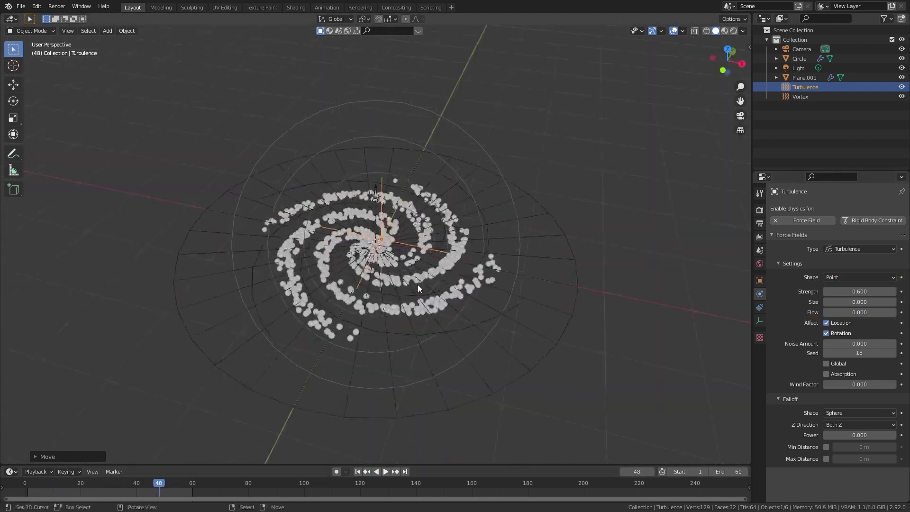
Add a new cube and give it fluid physics of type Domain
left_click(21, 6)
left_click(35, 69)
key("shift+a")
mouse_move(375, 247)
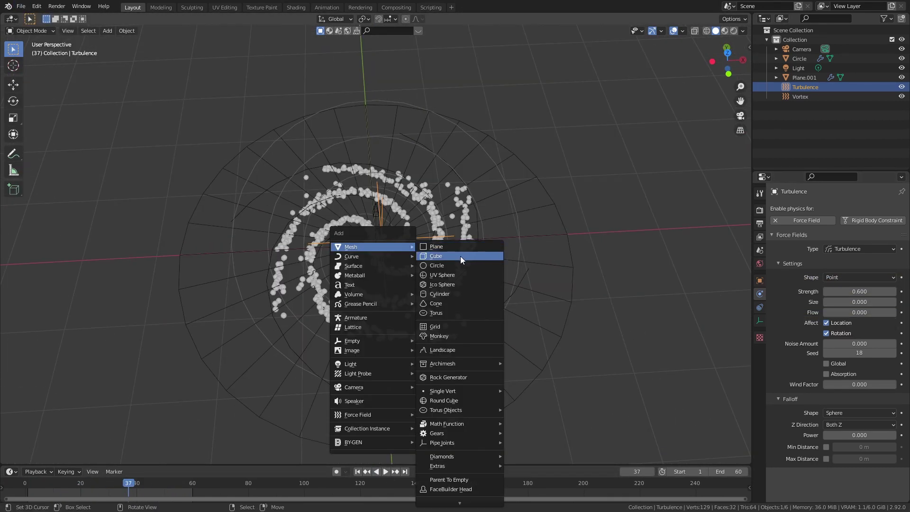
left_click(461, 258)
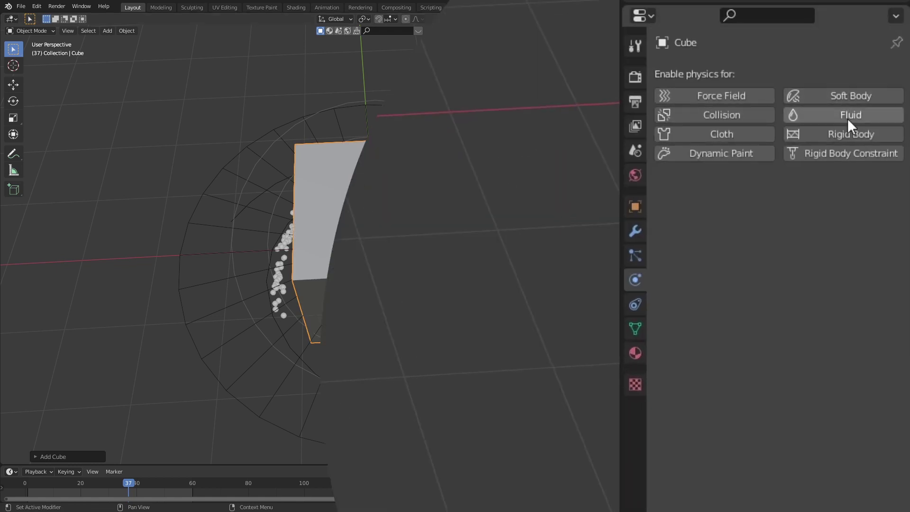
left_click(847, 118)
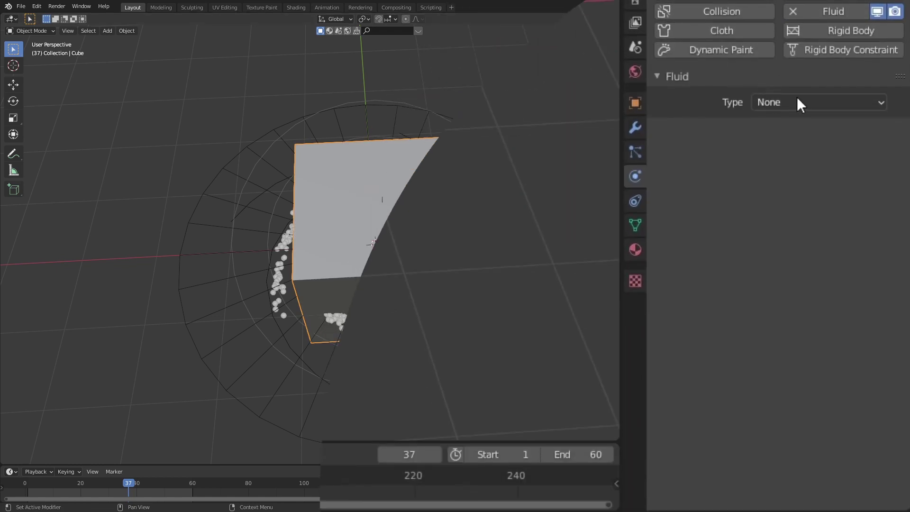
left_click(795, 201)
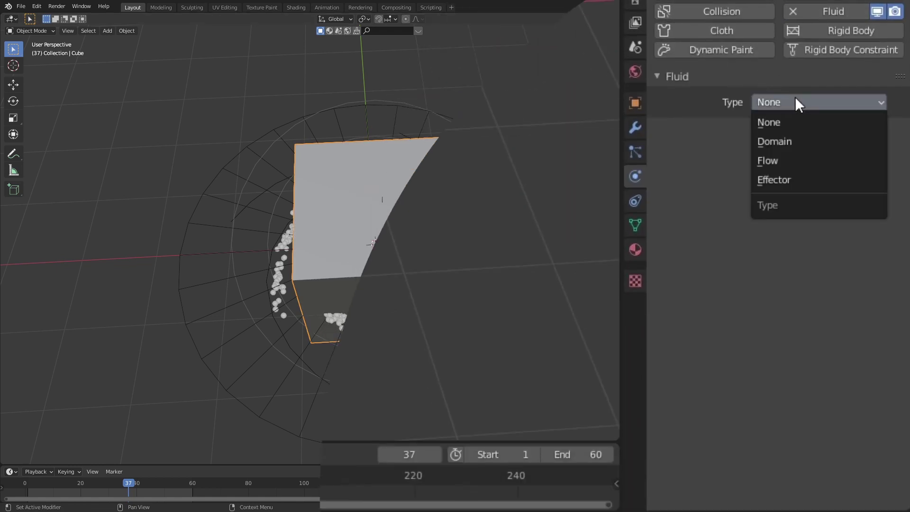
left_click(802, 146)
From the top view, scale the cube up until it covers the whole galaxy
middle_click_drag(490, 191, 502, 229)
key("KP_7")
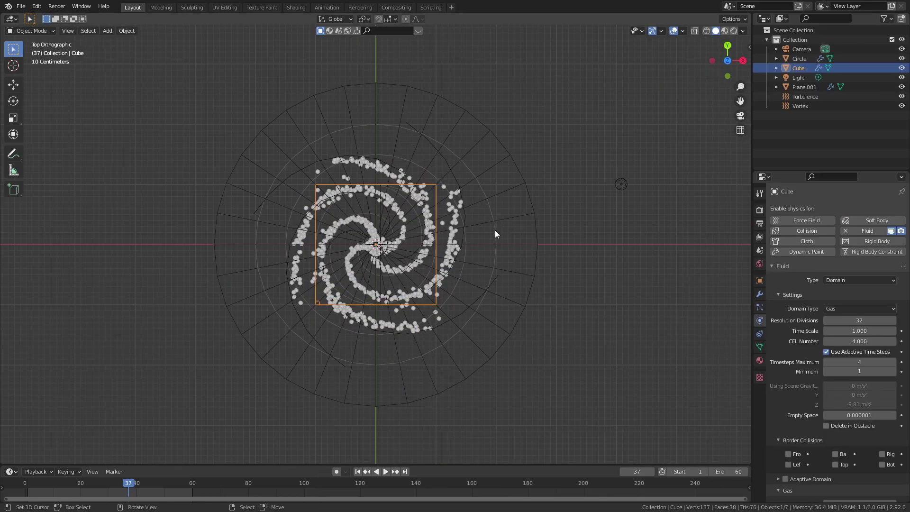
key("s")
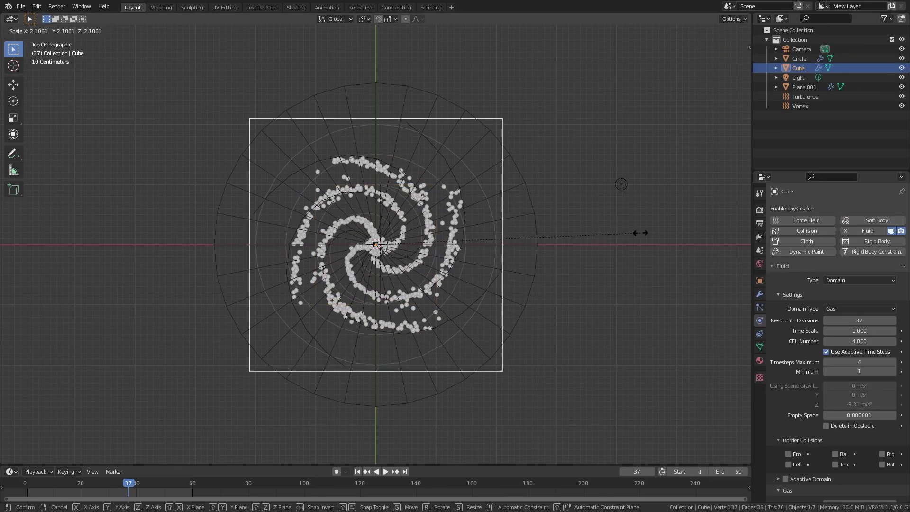
left_click(643, 233)
In front view, flatten the cube along Z into a thin slab enclosing the particles
mouse_move(125, 487)
left_mouse_down()
mouse_move(86, 489)
mouse_move(126, 489)
left_mouse_up()
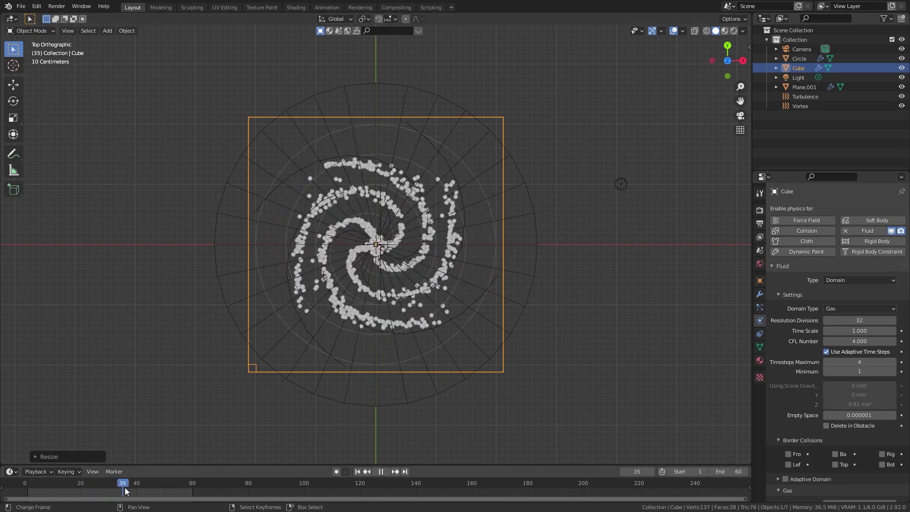
key("space")
key("KP_1")
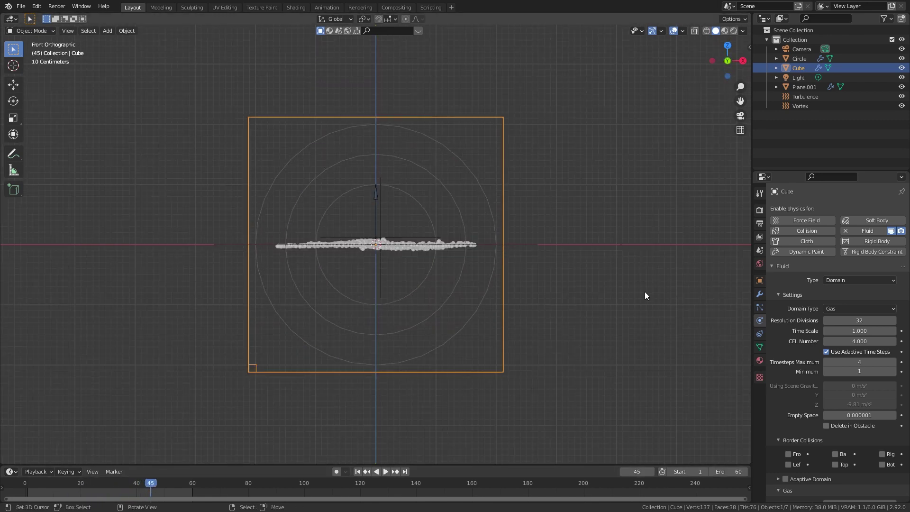
key("s")
key("z")
left_click(475, 225)
middle_click_drag(475, 225, 524, 242)
left_click(537, 237)
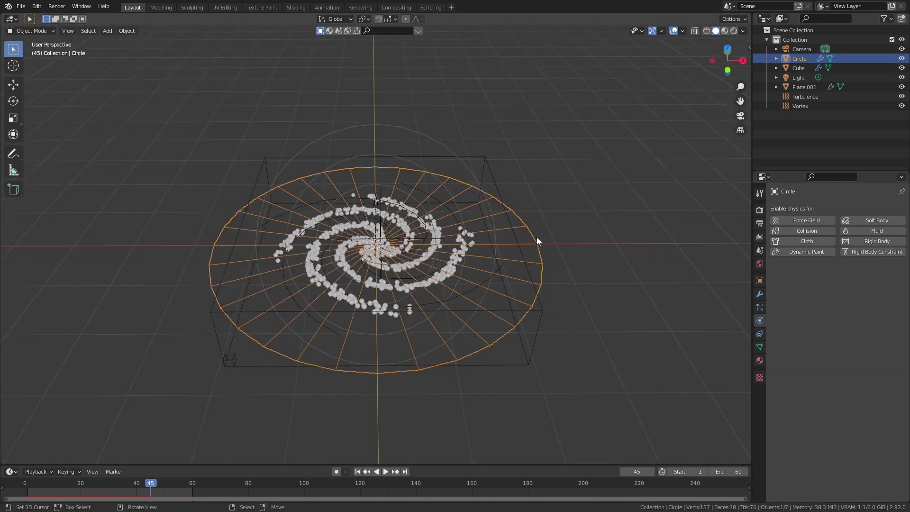
Make the Circle a fluid Flow object with Inflow flow behaviour
left_click(877, 231)
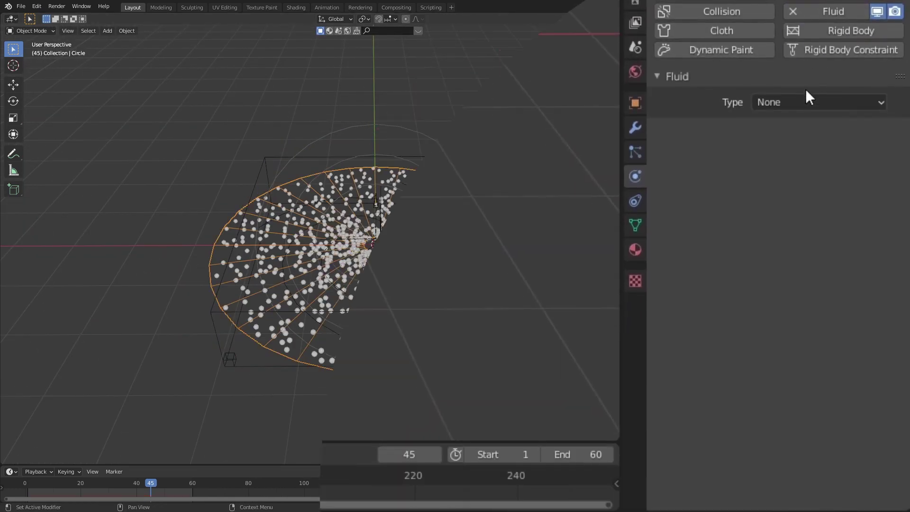
left_click(806, 101)
left_click(798, 162)
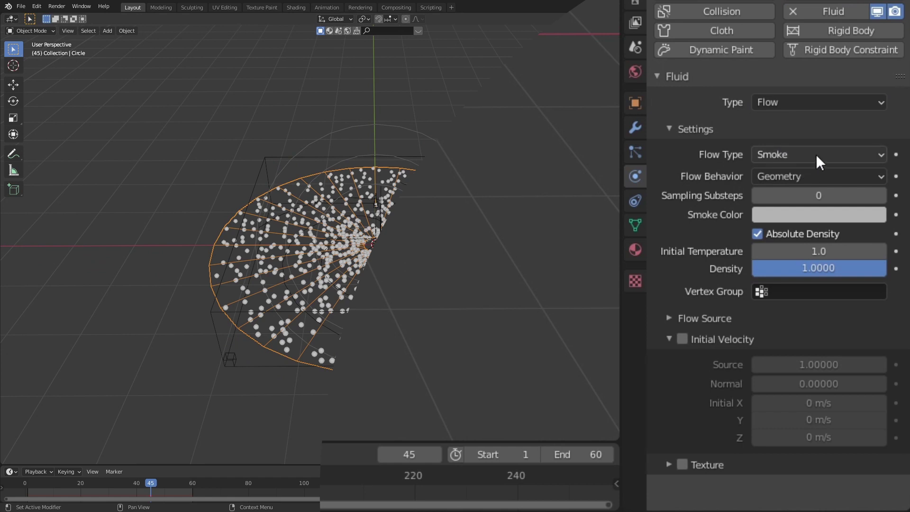
left_click(809, 173)
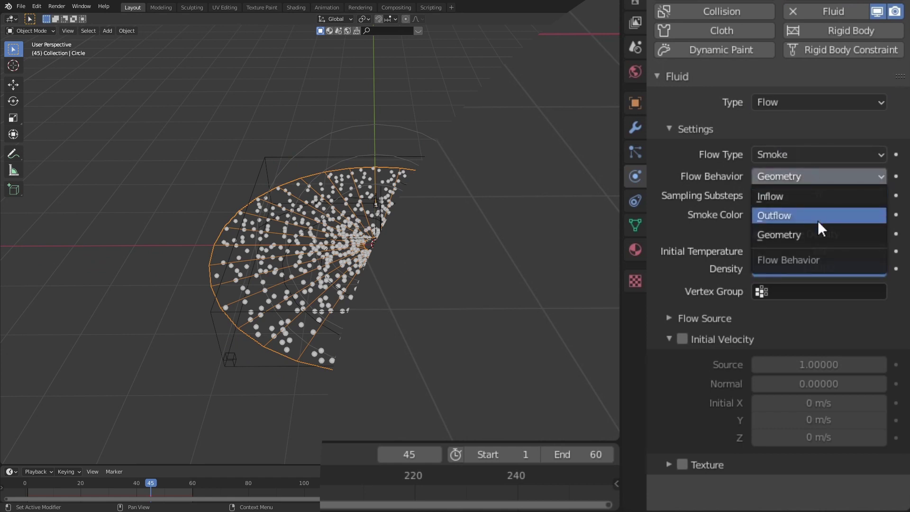
left_click(817, 196)
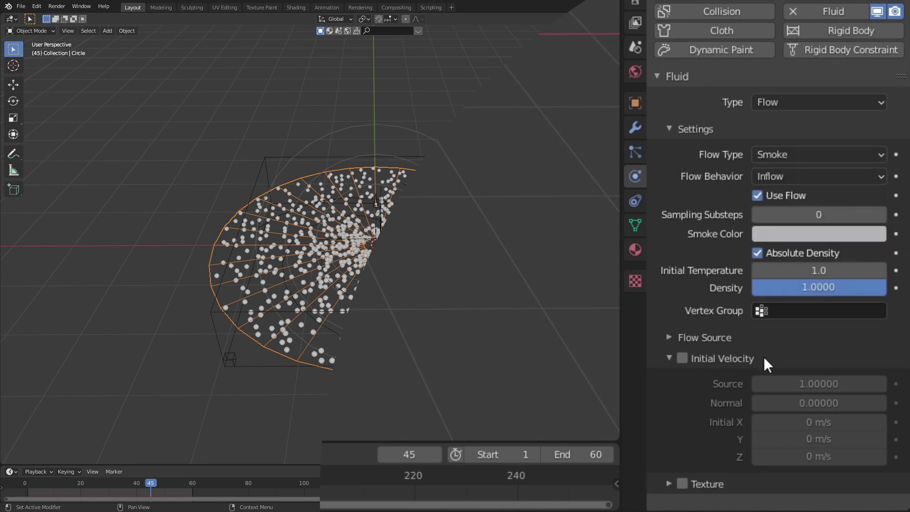
Set the flow source to Particle System, using ParticleSettings as the emitter
left_click(696, 340)
left_click(794, 371)
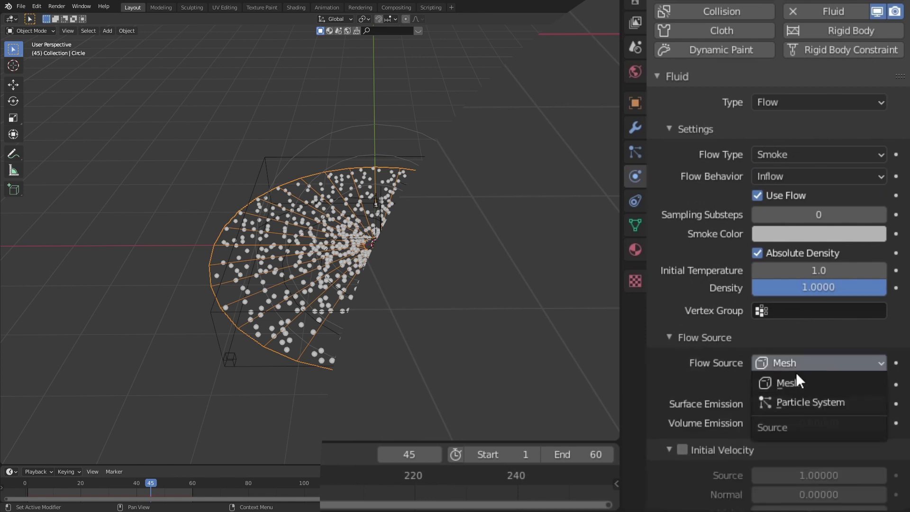
left_click(790, 400)
left_click(775, 383)
left_click(756, 199)
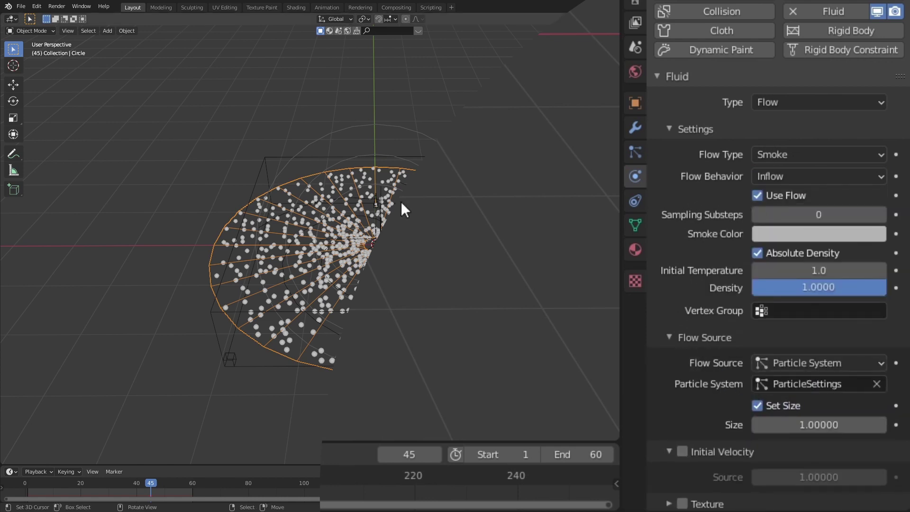
Play the animation to watch smoke form along the spiral arms
middle_click_drag(426, 284, 467, 285)
key("space")
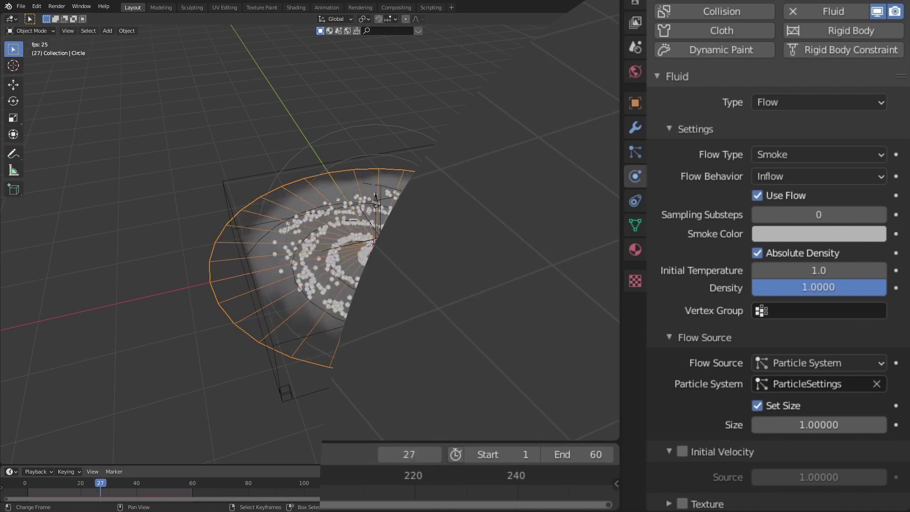
key("Escape")
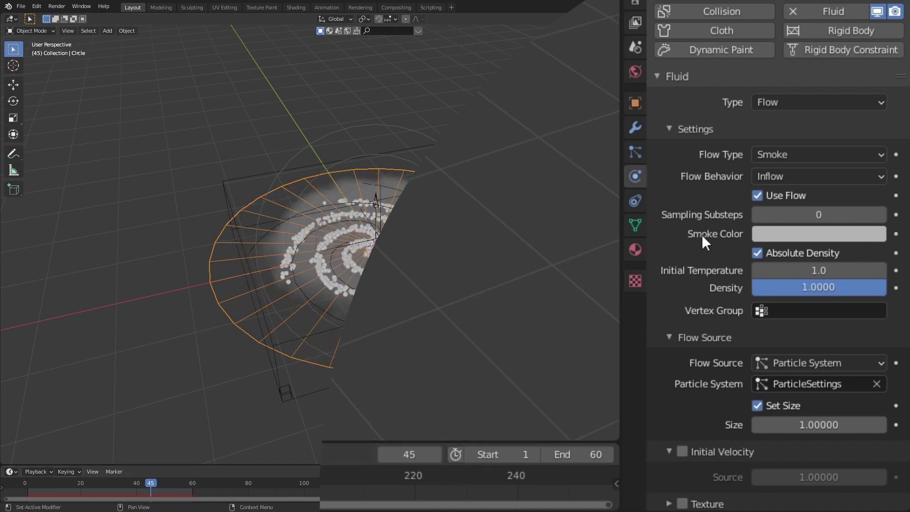
right_click(589, 139)
Set the domain resolution to 64, cache end to 60, and a resumable Modular cache
mouse_move(474, 266)
middle_mouse_down()
mouse_move(457, 241)
mouse_move(474, 252)
middle_mouse_up()
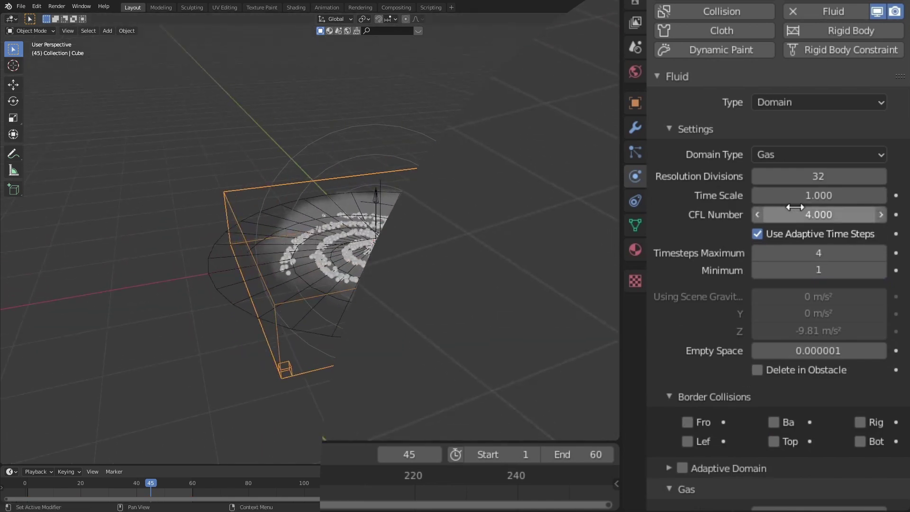
left_click(813, 176)
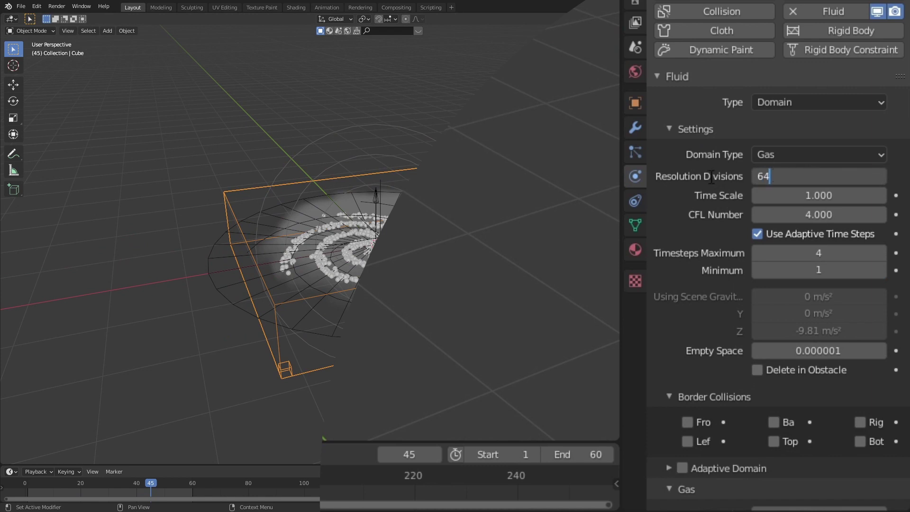
key("Return")
scroll(695, 191, "down", 15)
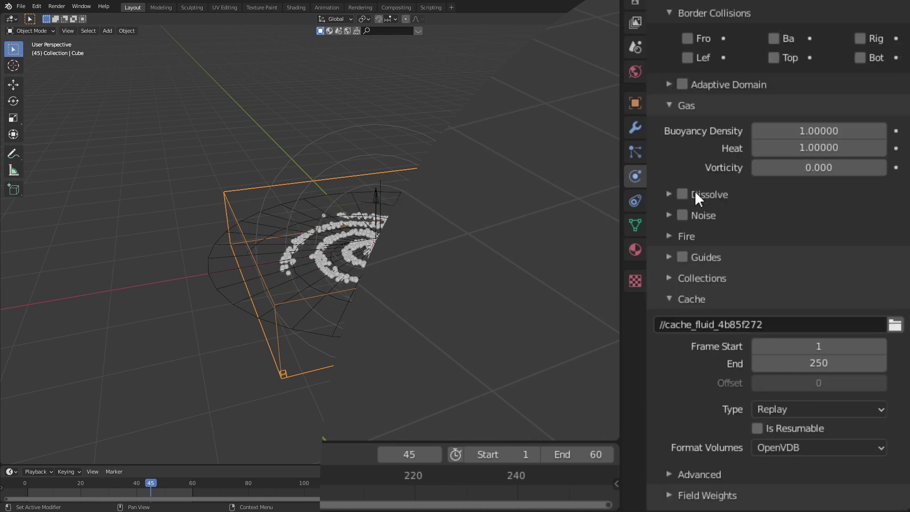
left_click(814, 359)
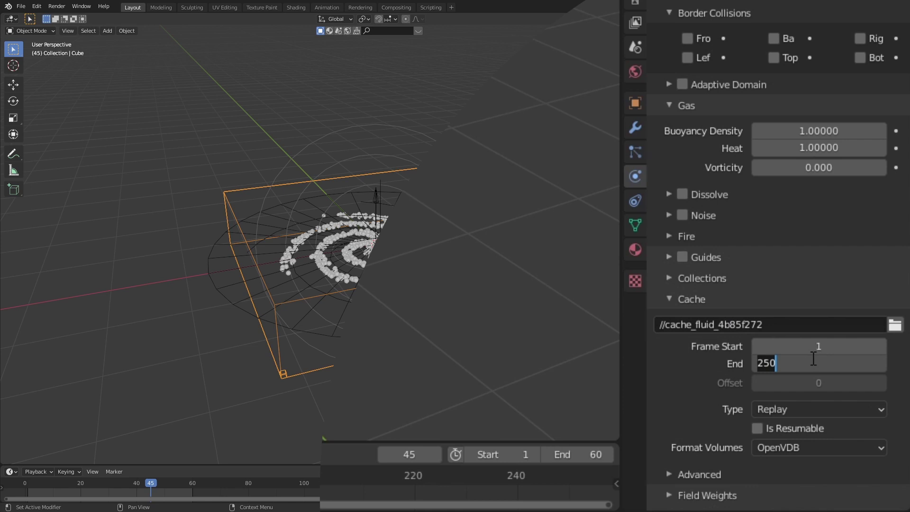
key("Return")
scroll(697, 361, "down", 1)
left_click(820, 394)
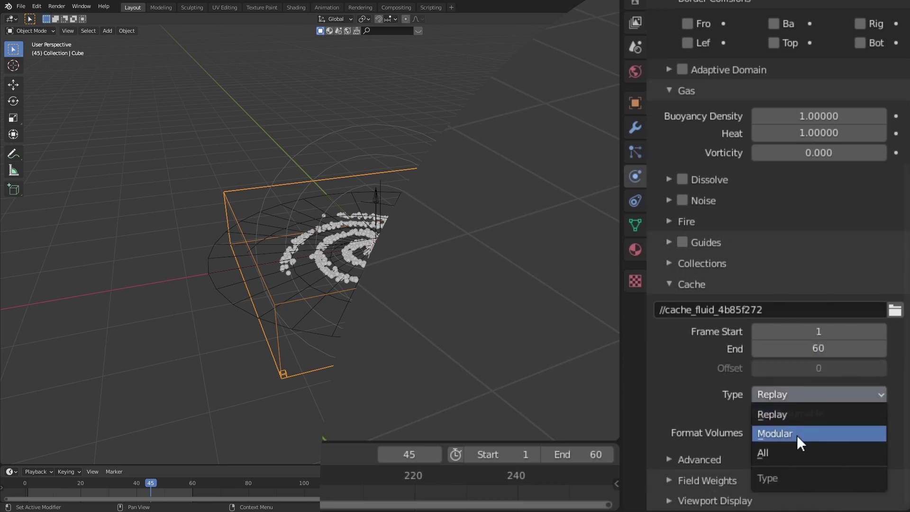
left_click(798, 435)
left_click(758, 429)
In Field Weights, turn gravity down to 0 and lower another field weight
scroll(697, 413, "down", 1)
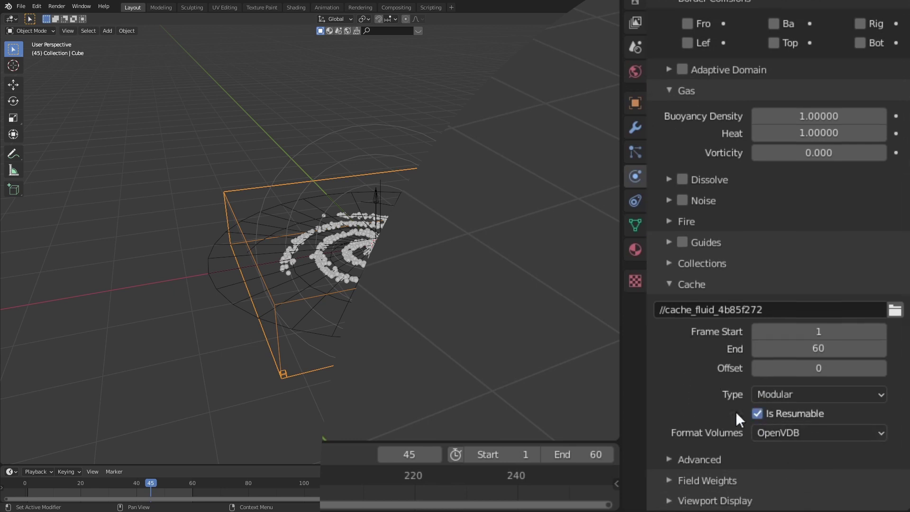
left_click(712, 478)
scroll(733, 355, "down", 8)
left_click_drag(836, 320, 692, 319)
left_click_drag(874, 338, 760, 349)
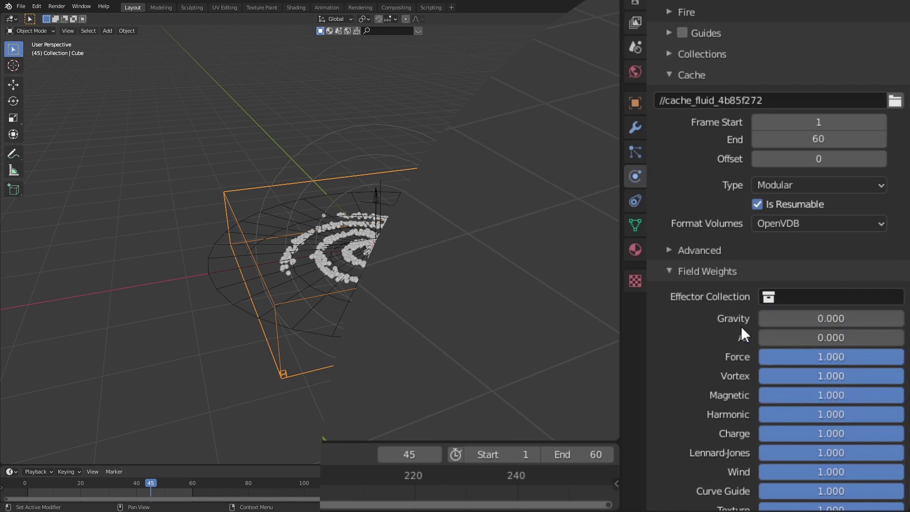
scroll(741, 326, "up", 10)
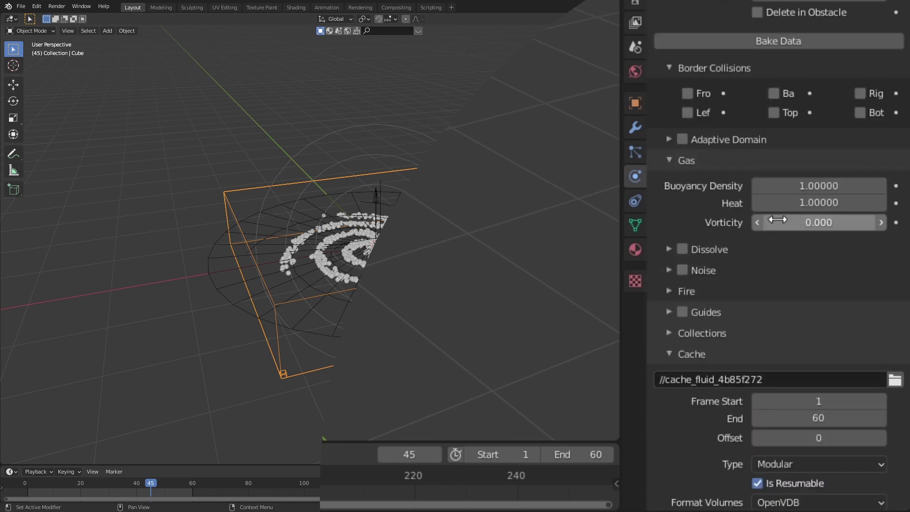
scroll(779, 223, "up", 4)
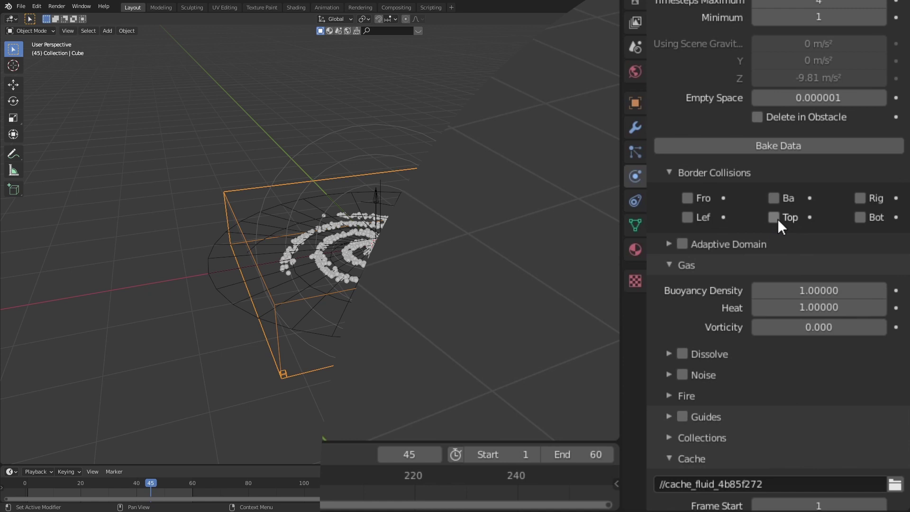
scroll(778, 218, "down", 4)
Enable Dissolve with its dissolve time, then bake the smoke data
left_click(669, 249)
left_click(683, 249)
left_click(839, 275)
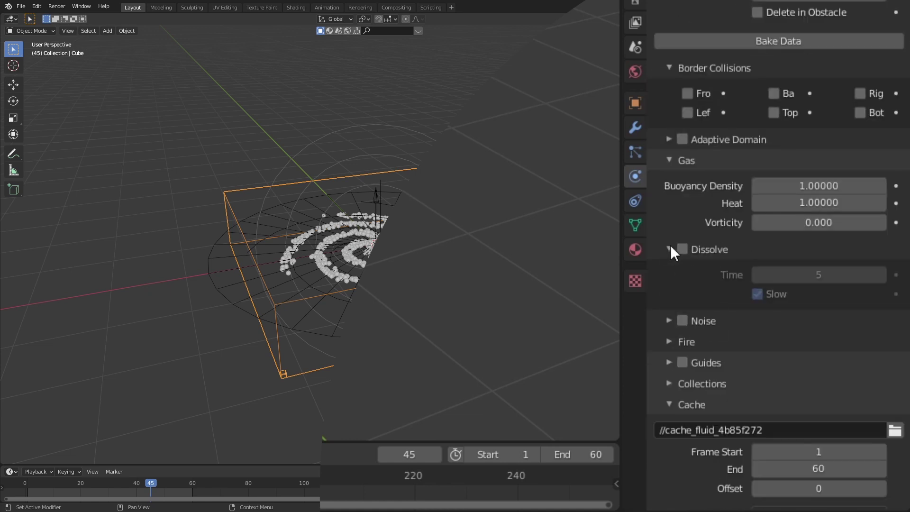
key("Return")
scroll(806, 213, "up", 9)
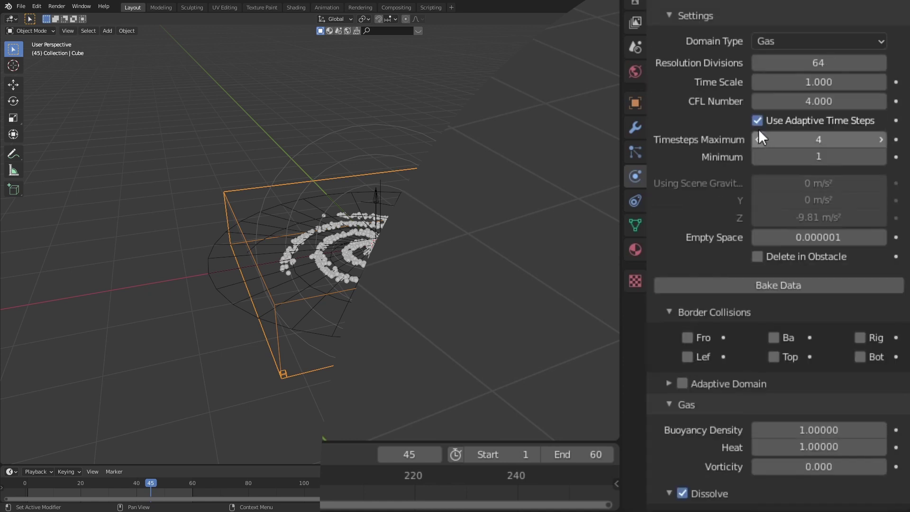
left_click(787, 284)
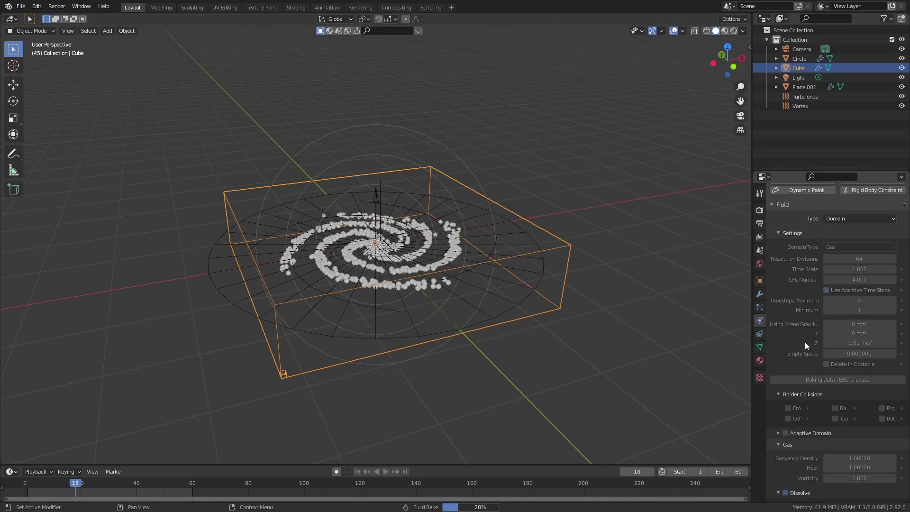
Hide the viewport overlays and play back the baked smoke galaxy
left_click(673, 31)
key("space")
mouse_move(142, 483)
left_mouse_down()
mouse_move(37, 484)
mouse_move(174, 488)
mouse_move(149, 490)
left_mouse_up()
key("space")
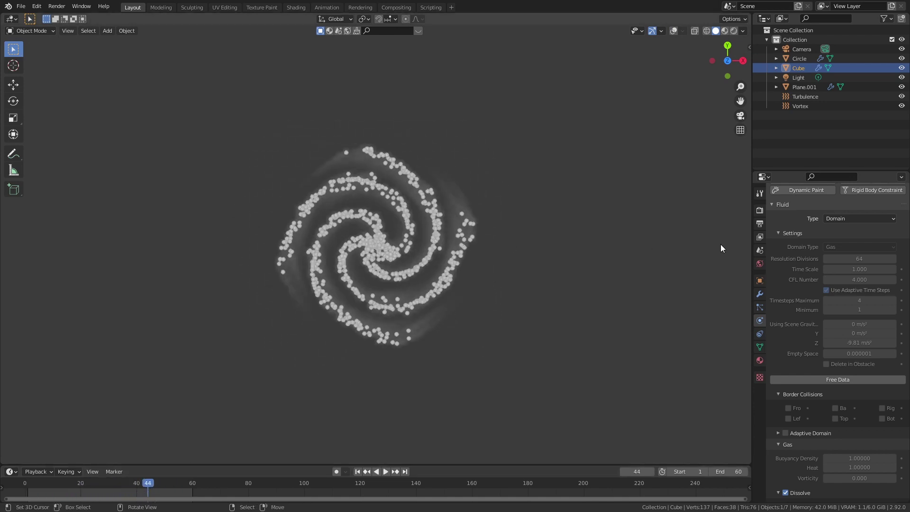
left_click(758, 306)
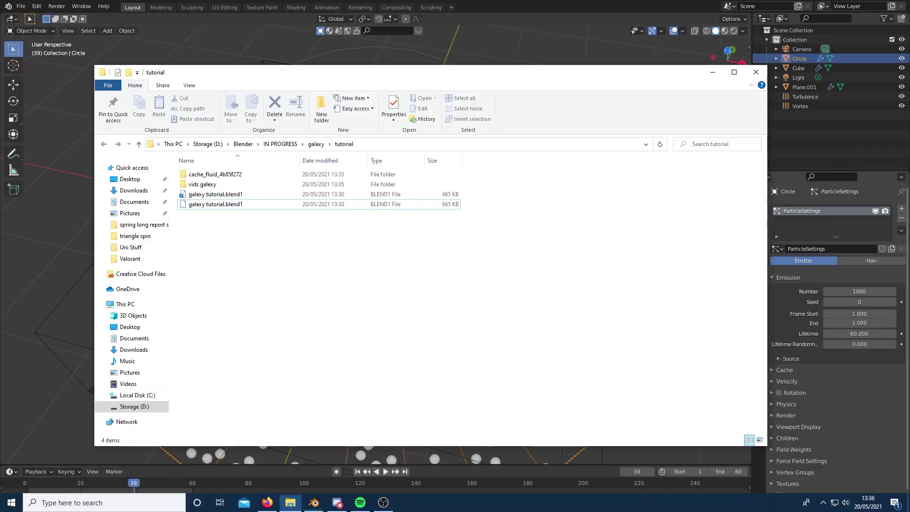
Add a new folder called 'final fluid sim' beside the cache folder and blend files
right_click(390, 254)
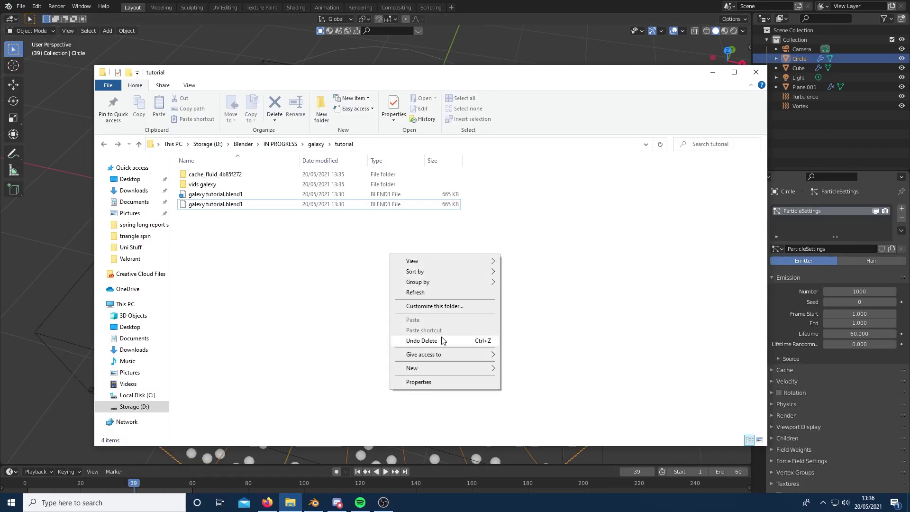
mouse_move(456, 370)
left_click(517, 369)
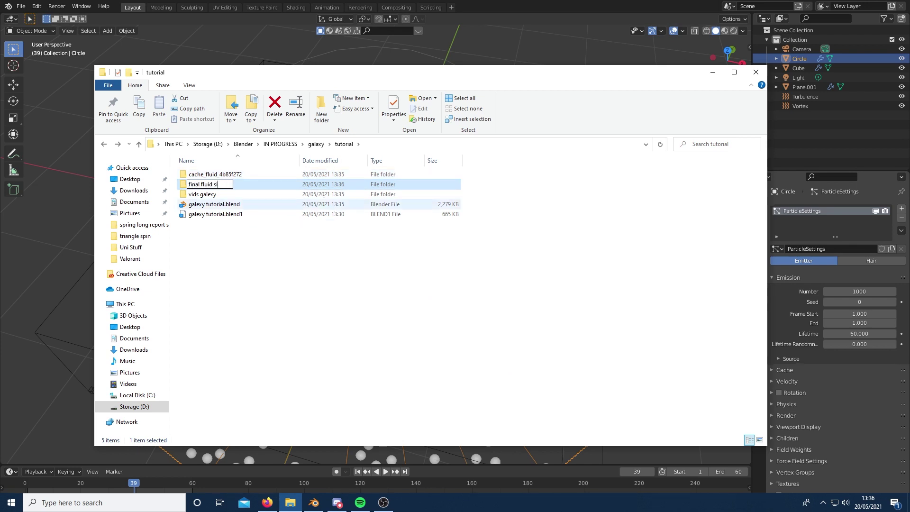
left_click(383, 294)
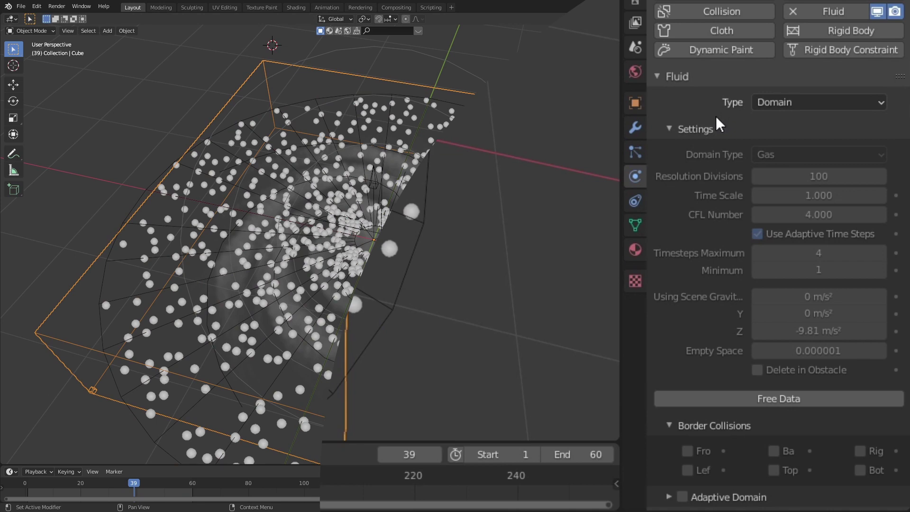
Switch the domain cache type to All, point it at 'final fluid sim', and Bake All
scroll(804, 135, "down", 15)
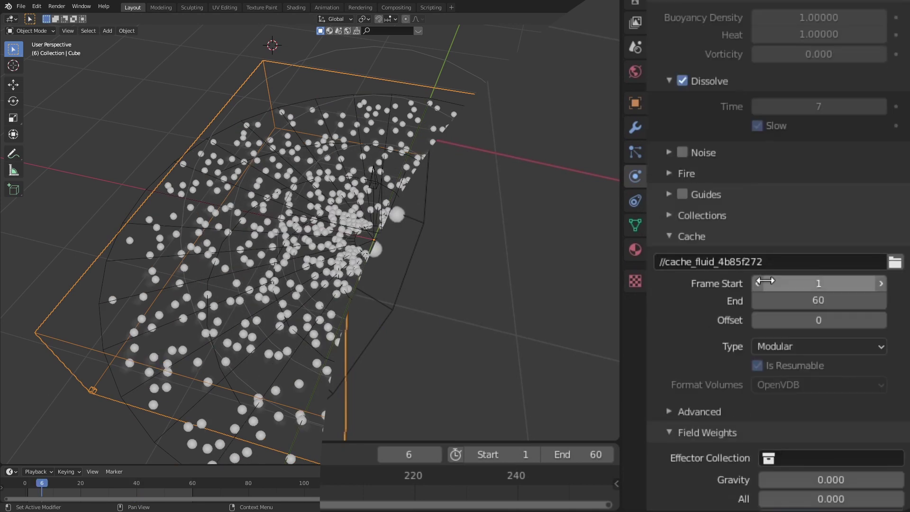
left_click(801, 347)
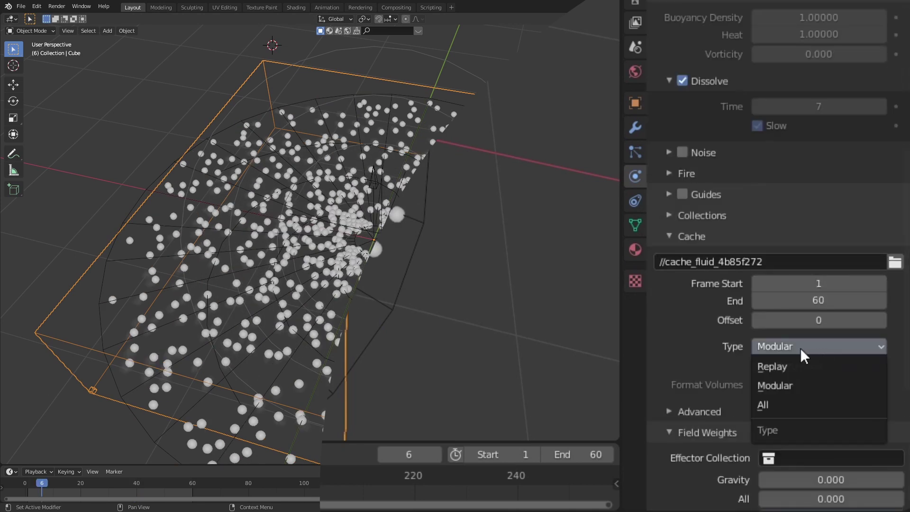
left_click(779, 402)
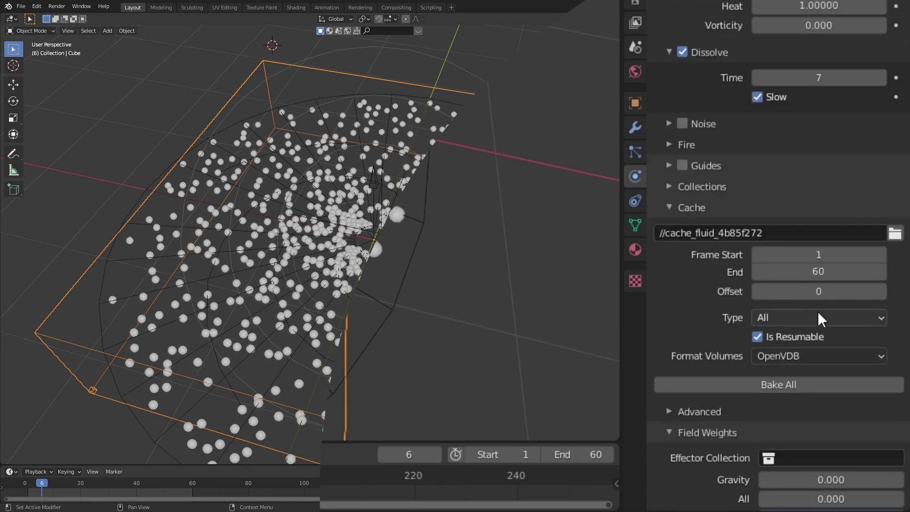
left_click(895, 232)
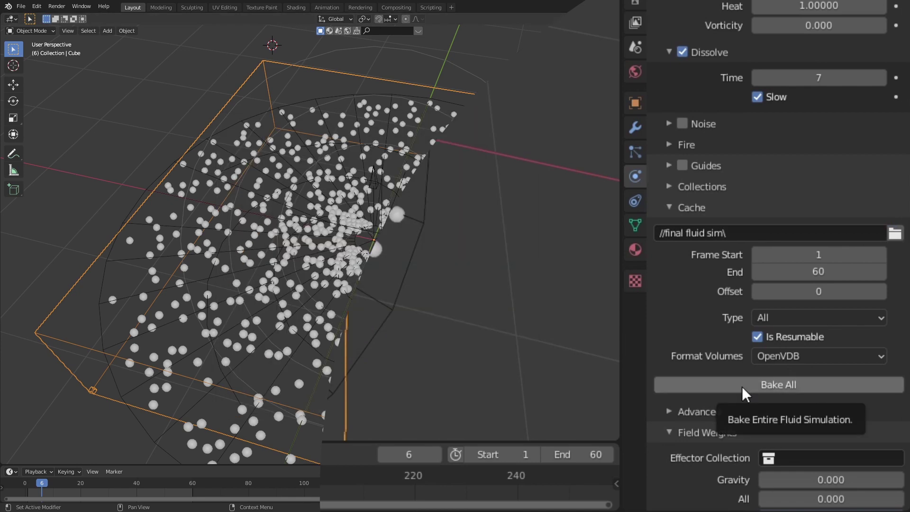
left_click(742, 385)
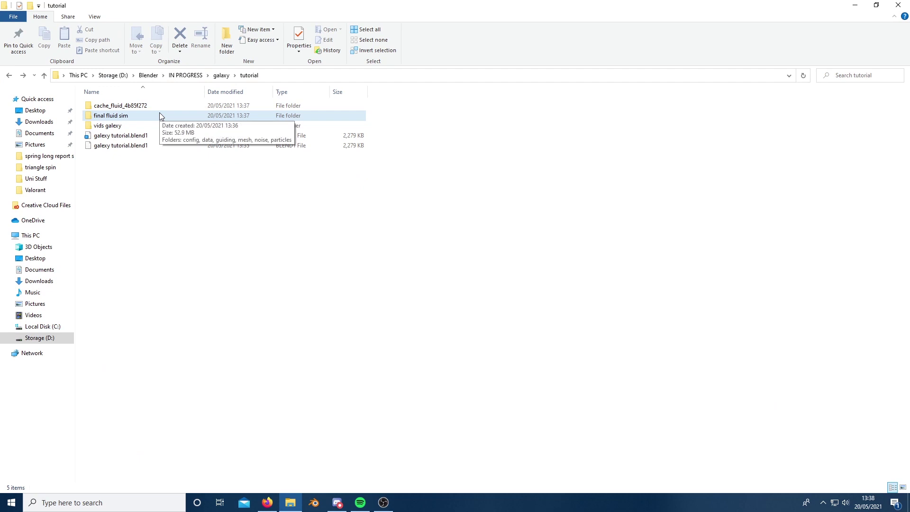
Open 'final fluid sim' and its data subfolder to check the baked fluid_data VDB files
double_click(160, 115)
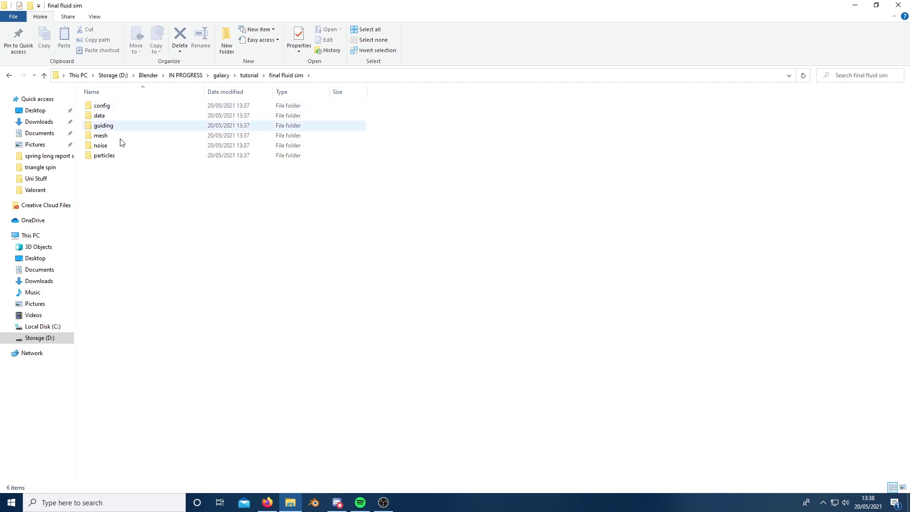
double_click(145, 119)
scroll(284, 170, "down", 7)
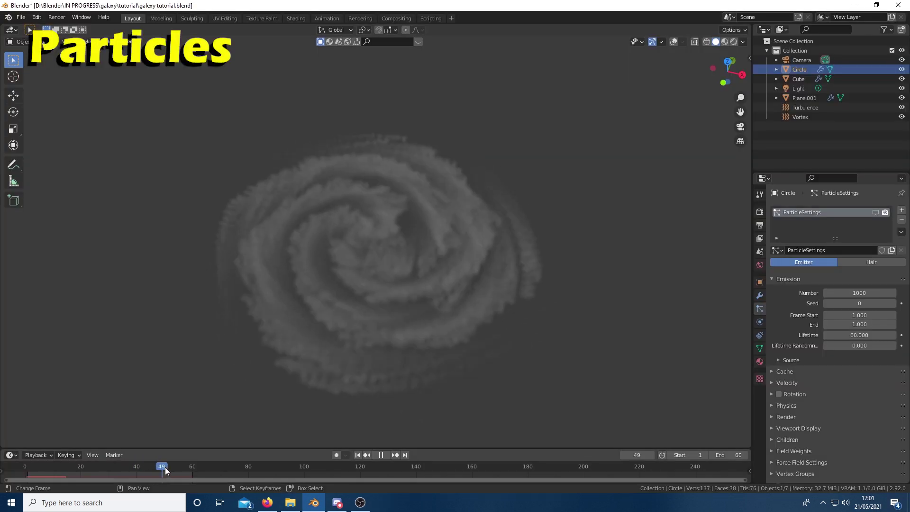
Step back to frame 15 and save the project as 'galaxy tutorial particles.blend'
left_click_drag(159, 467, 129, 456)
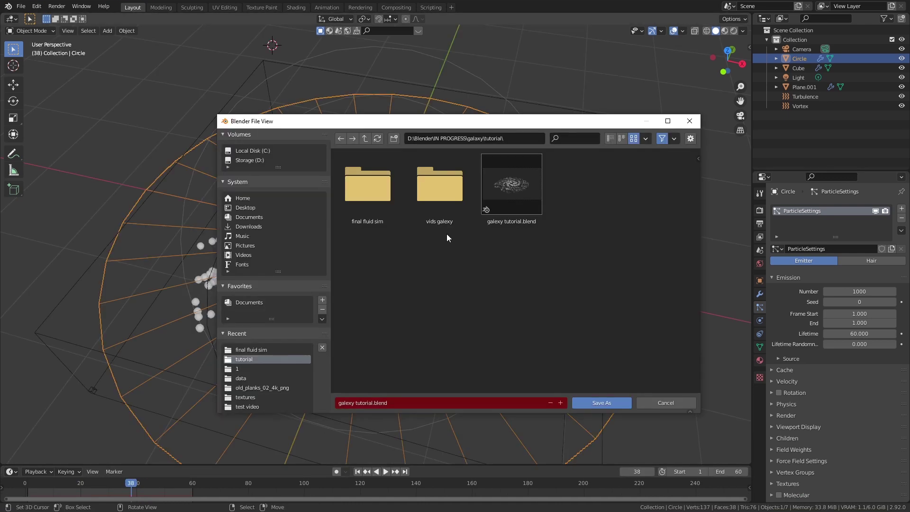
left_click(372, 402)
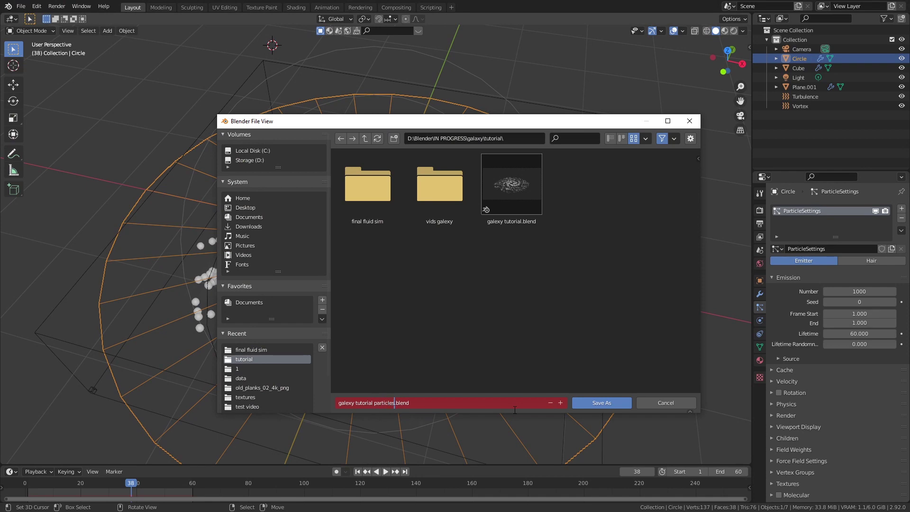
left_click(608, 309)
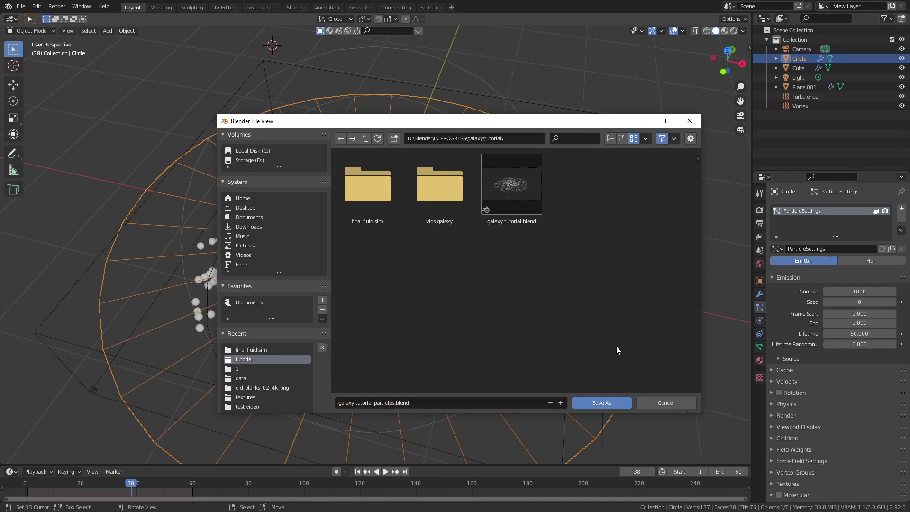
left_click(601, 403)
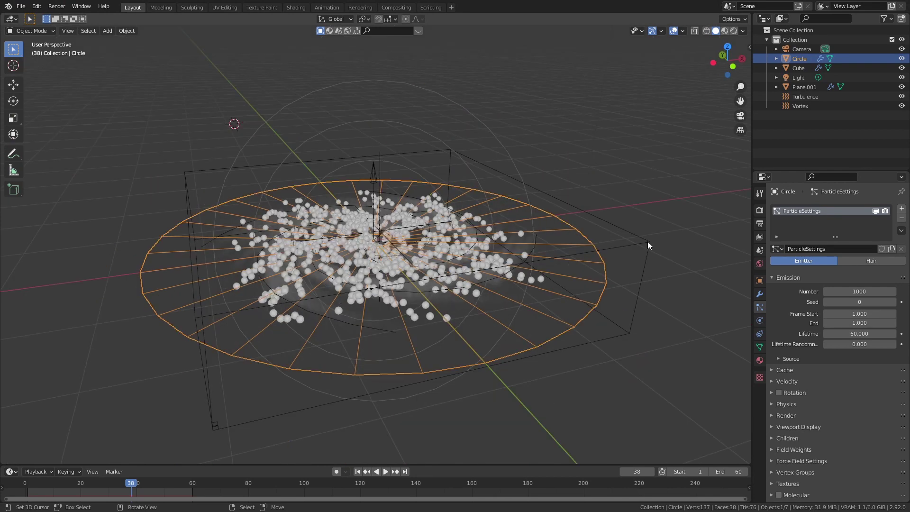
Delete the Cube smoke domain and save the particles file
left_click(647, 242)
key("Delete")
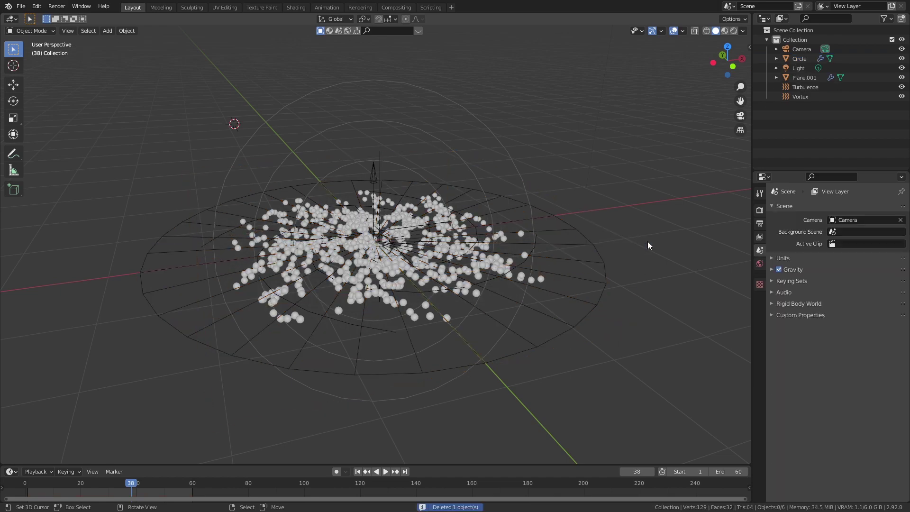
middle_click_drag(555, 167, 394, 265)
left_click_drag(121, 487, 44, 479)
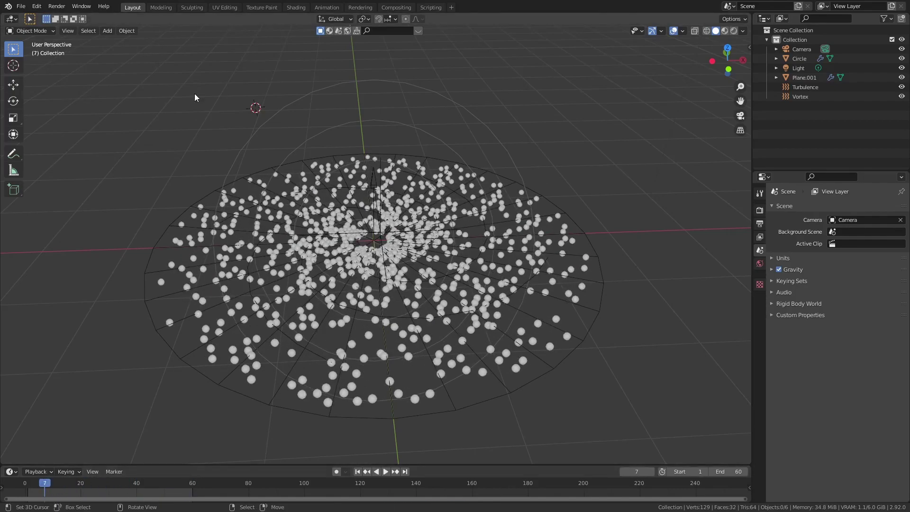
left_click(21, 6)
left_click(30, 68)
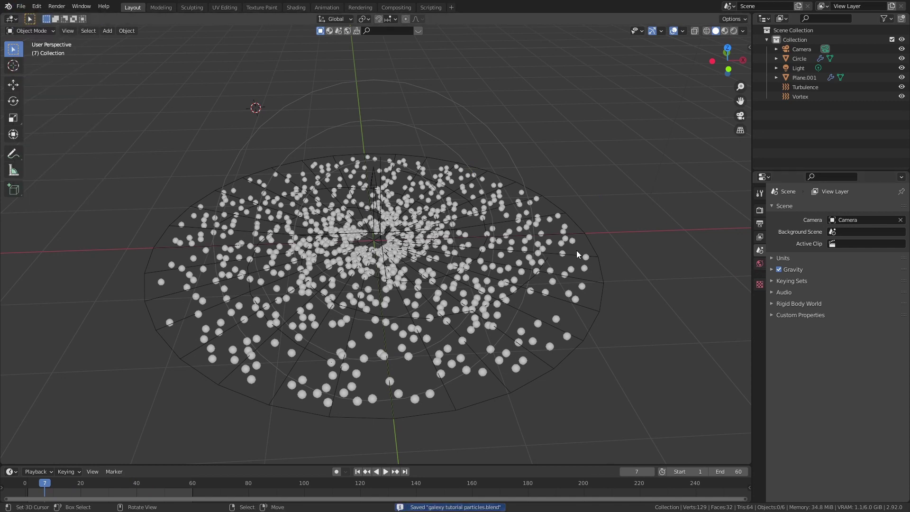
Select the Circle and begin editing its emitted particle count in Particles properties
left_click(576, 251)
left_click(762, 306)
left_click(818, 122)
left_click(760, 122)
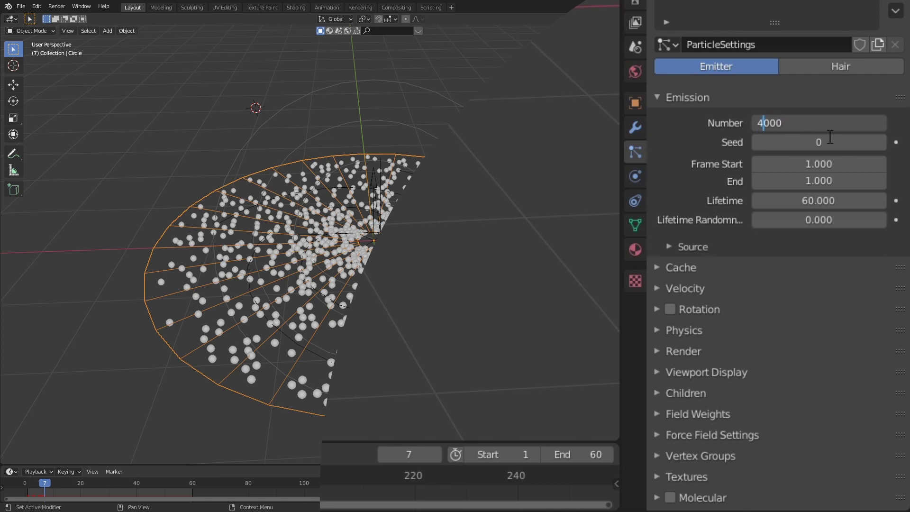
Give the Circle 40000 particles at 0.01 m display size and play the animation
key("Return")
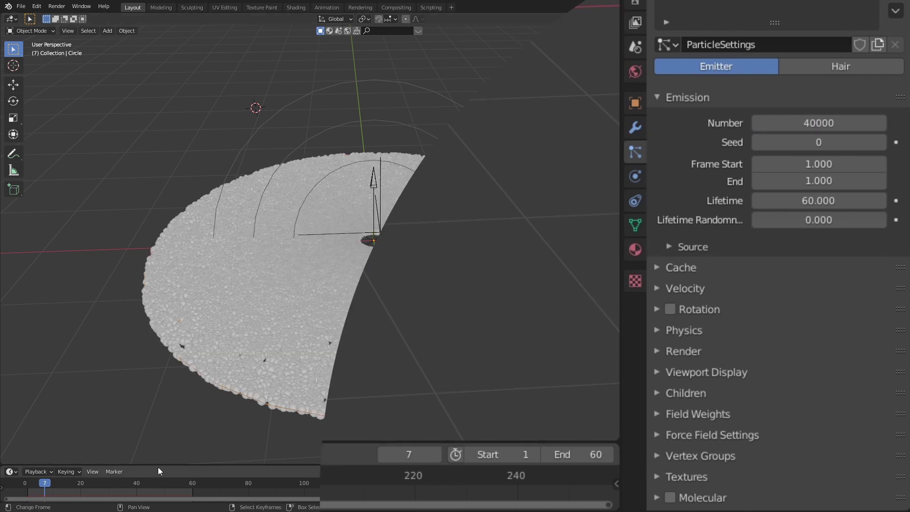
left_click(716, 370)
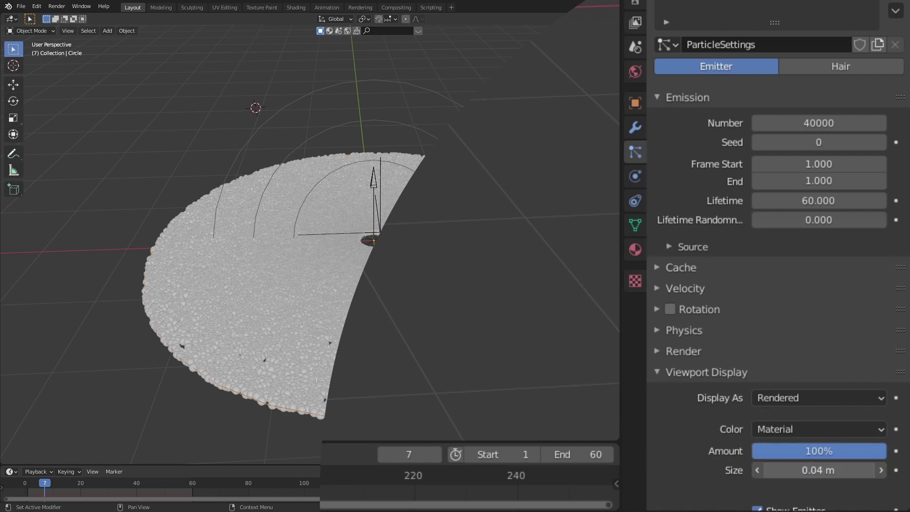
left_click(819, 470)
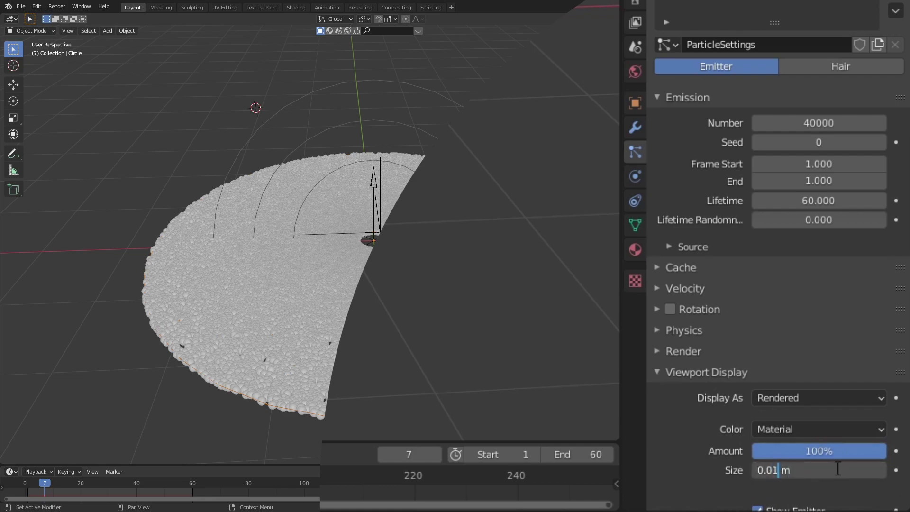
key("Return")
middle_click_drag(423, 196, 615, 206)
left_click(385, 472)
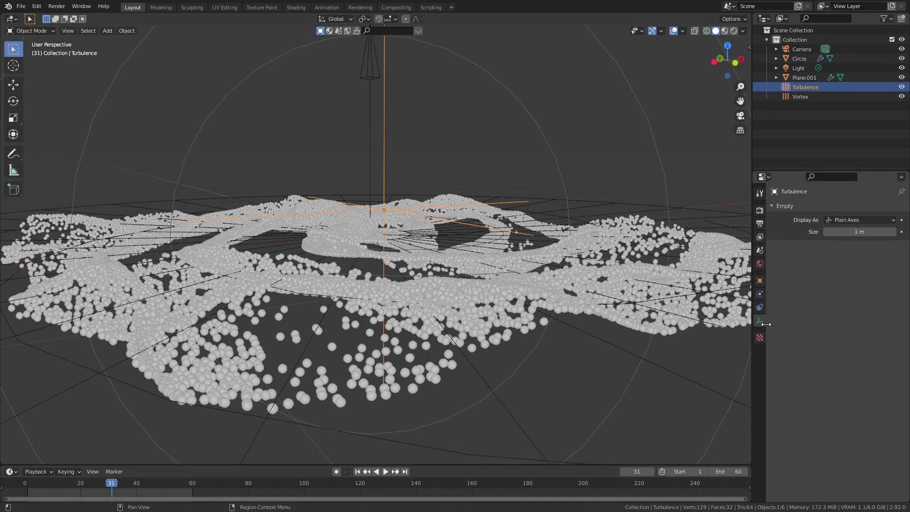
Enable the Turbulence field's maximum falloff distance and set it to about 1.44 m
left_click(760, 294)
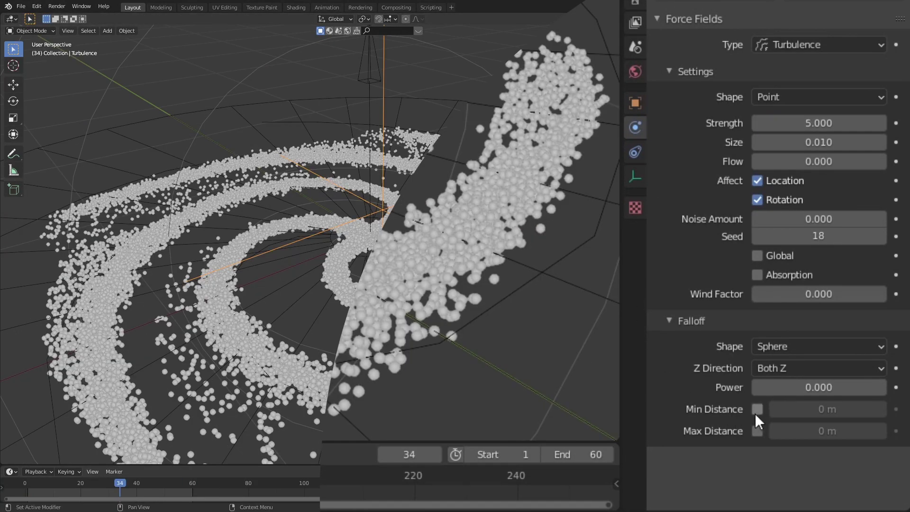
left_click(757, 432)
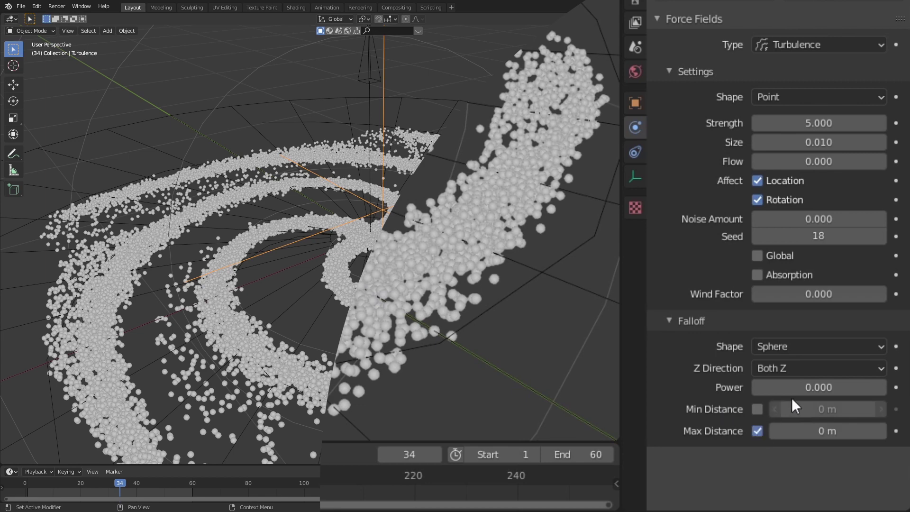
left_click_drag(827, 431, 884, 431)
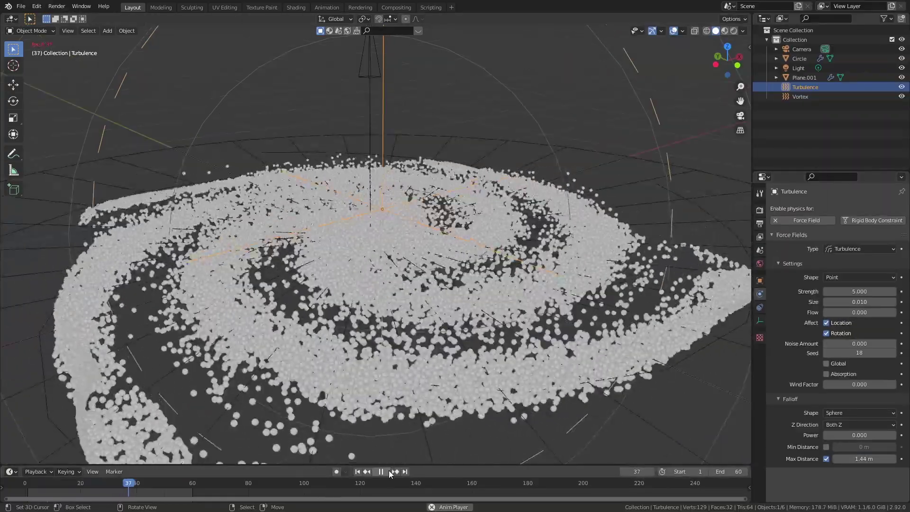
left_click(389, 472)
middle_click_drag(399, 317, 431, 237)
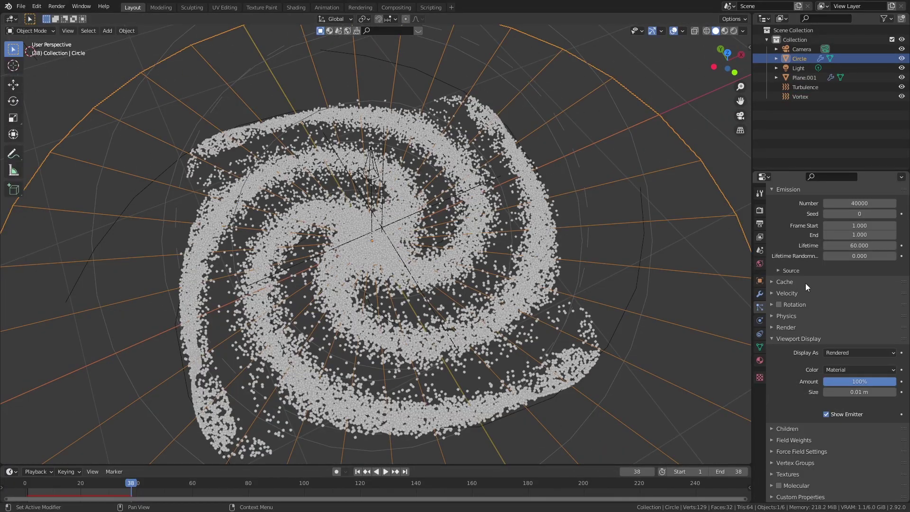
Bake the Circle's particle cache and play back the baked spiral
left_click(806, 282)
left_click(806, 385)
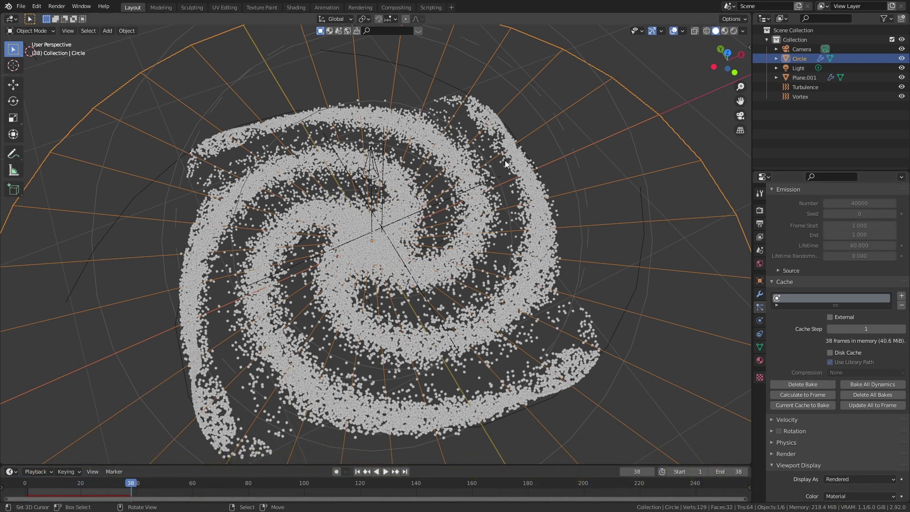
key("space")
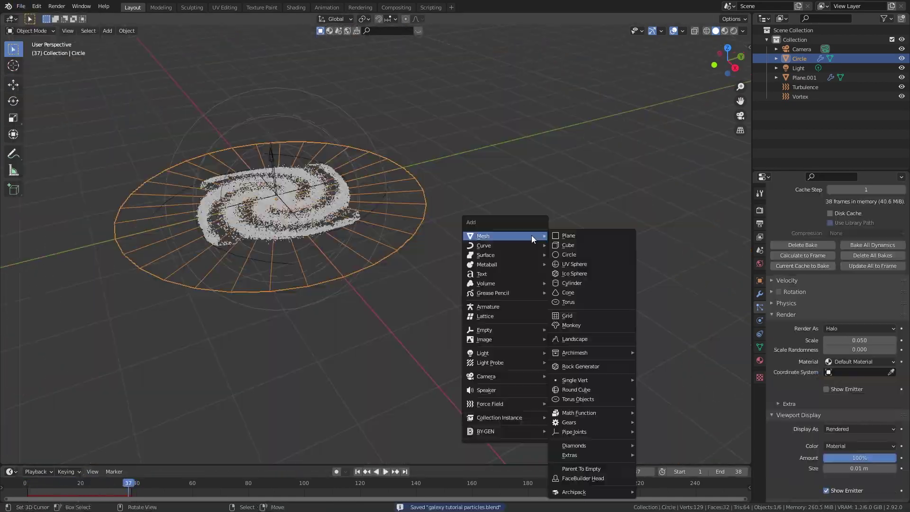
Add a circle reduced to 3 vertices and fill it into a triangle face
left_click(575, 254)
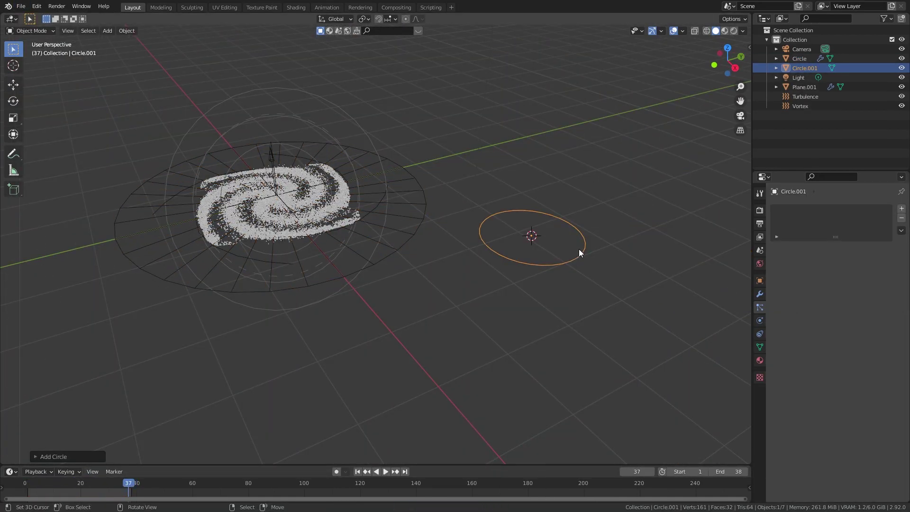
left_click(34, 456)
left_click_drag(122, 353, 775, 338)
key("Tab")
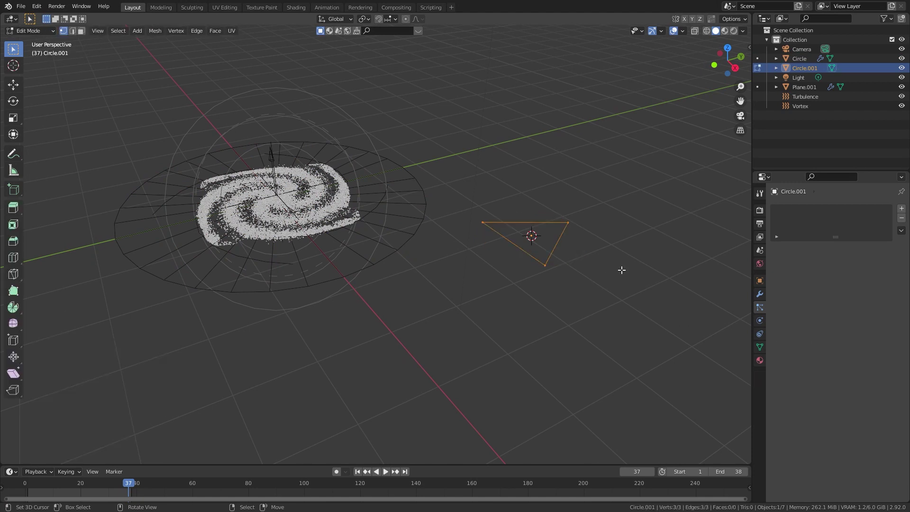
key("f")
key("Tab")
middle_click_drag(622, 269, 605, 257, "shift")
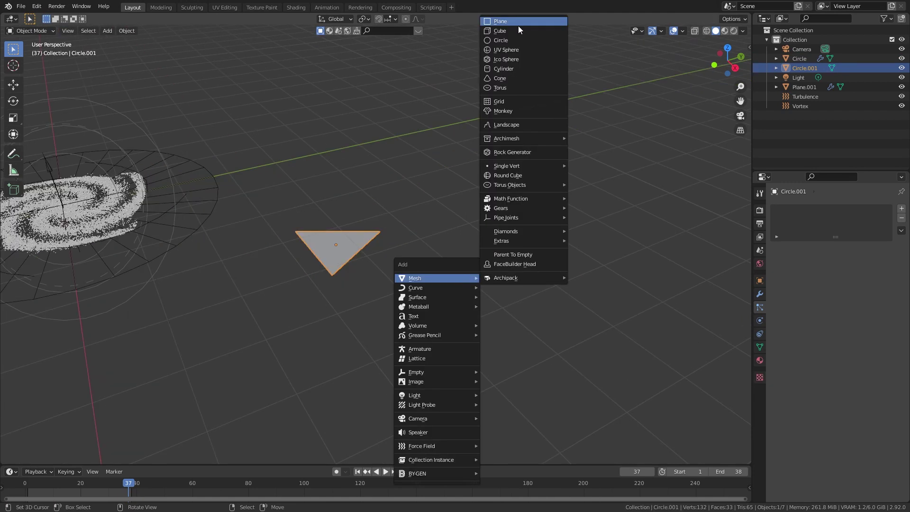
Add an icosphere with 1 subdivision and shade it smooth
left_click(521, 59)
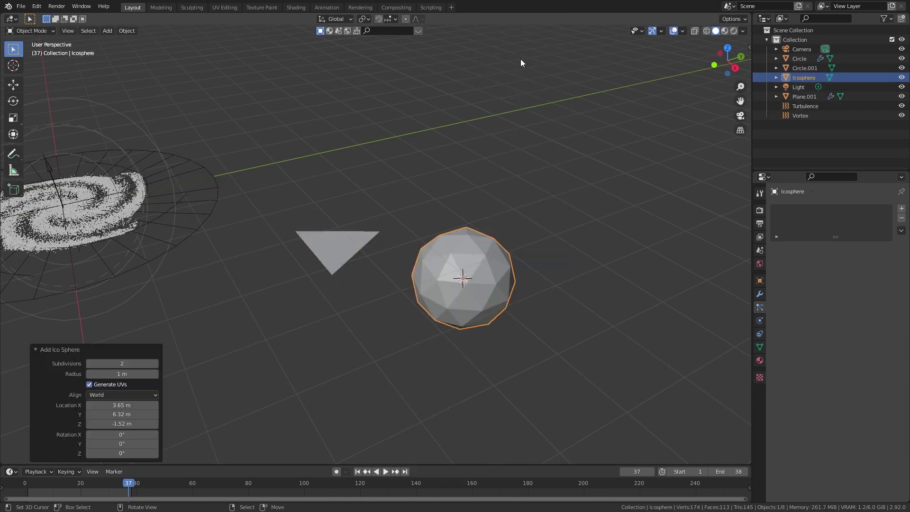
left_click(88, 363)
left_click(127, 30)
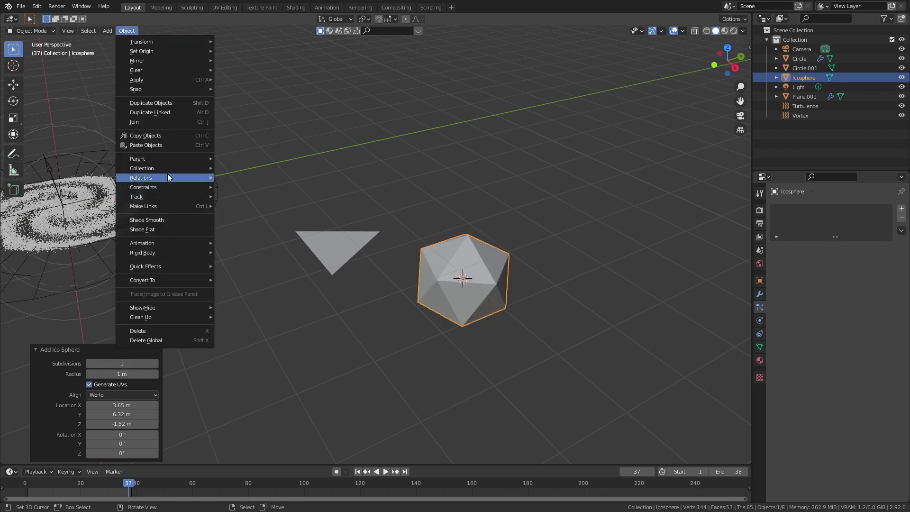
left_click(163, 219)
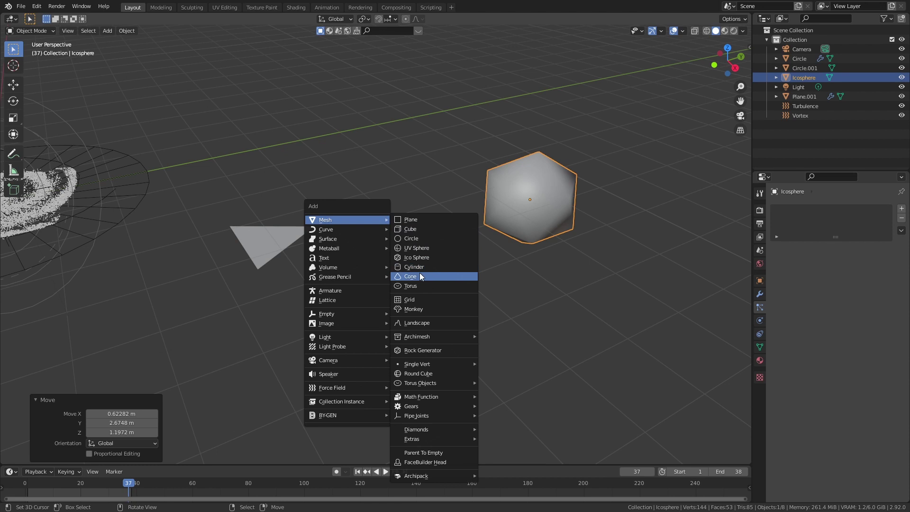
Add a 3-vertex cone and lower its tip vertex along Z in Edit Mode
left_click(420, 274)
left_click(115, 331)
type("3")
key("Return")
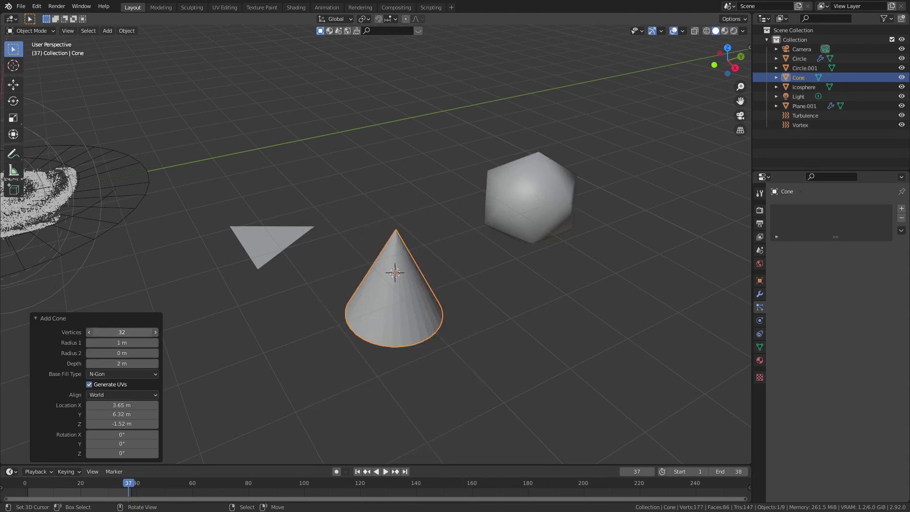
middle_click_drag(175, 276, 426, 192)
key("Tab")
left_click(391, 234)
key("g")
key("z")
left_click(395, 263)
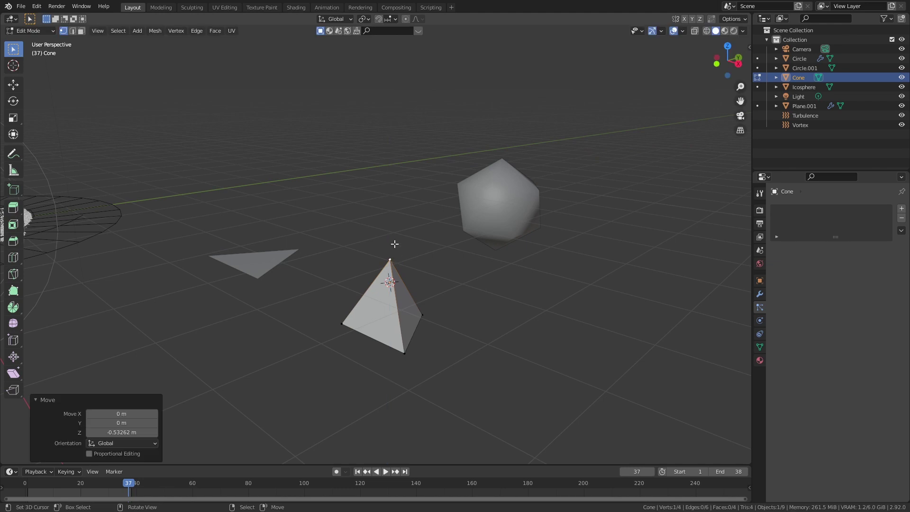
key("Tab")
Shade the cone flat and raise it along Z
left_click(127, 31)
left_click(169, 229)
middle_click_drag(180, 225, 453, 244)
key("g")
key("z")
left_click(453, 190)
Inspect the Circle.001 triangle, cone and icosphere meshes in Edit Mode
middle_click_drag(453, 189, 343, 254)
left_click(327, 261)
key("Tab")
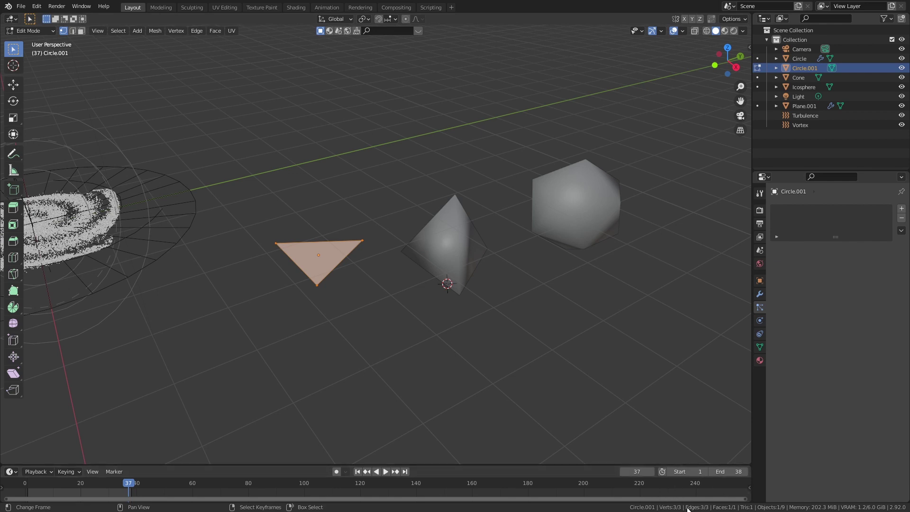
key("Tab")
left_click(458, 250)
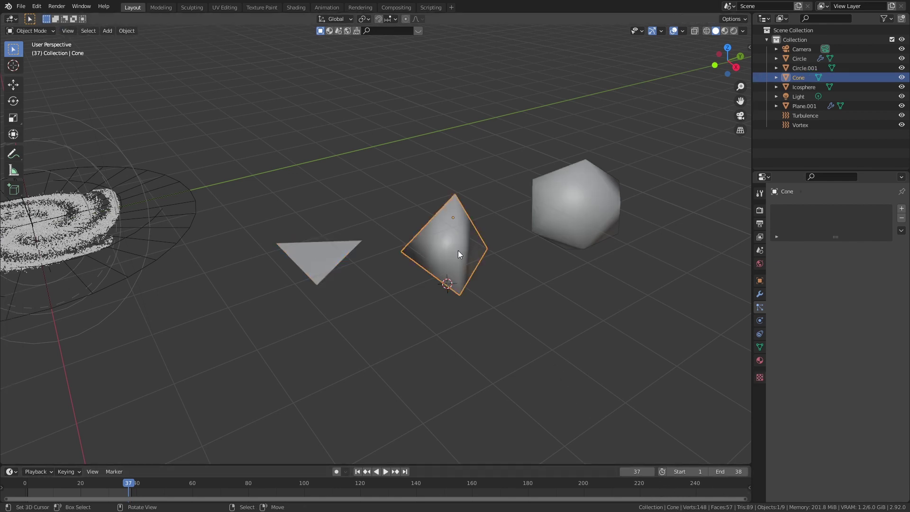
key("Tab")
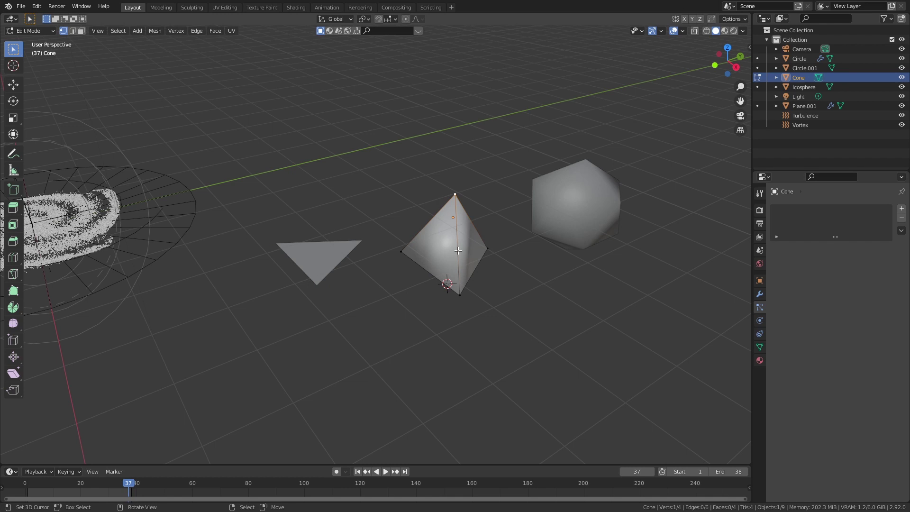
key("Tab")
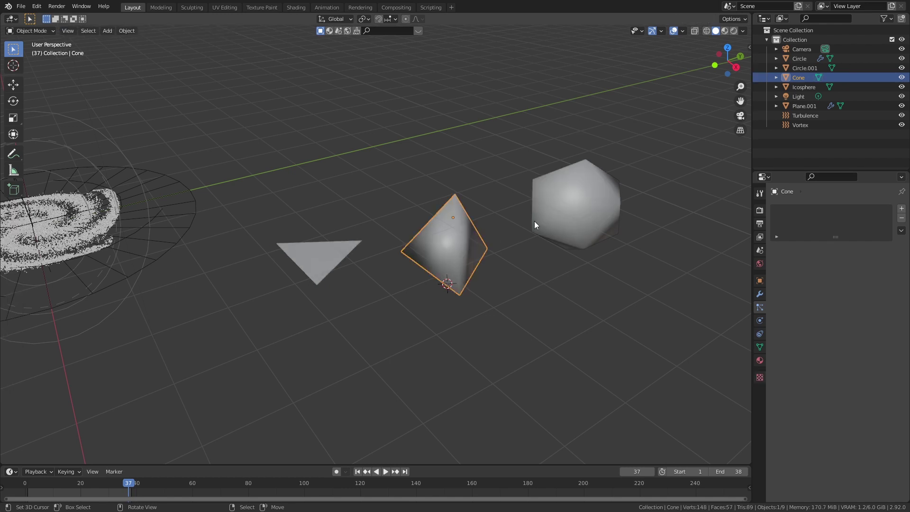
left_click(573, 204)
key("Tab")
key("Tab")
scroll(474, 225, "down", 2)
middle_click_drag(383, 232, 464, 266, "shift")
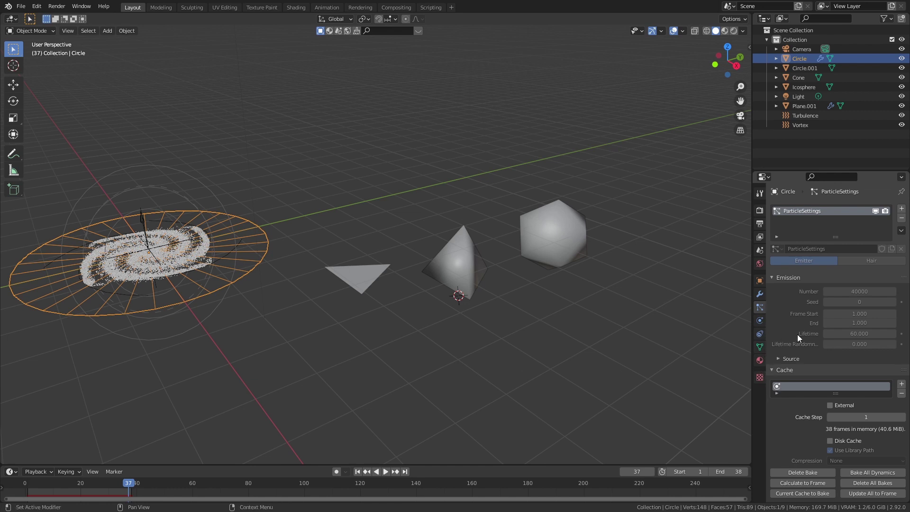
Set particle Render As to Object and eyedrop Circle.001 as the Instance Object
scroll(798, 334, "down", 5)
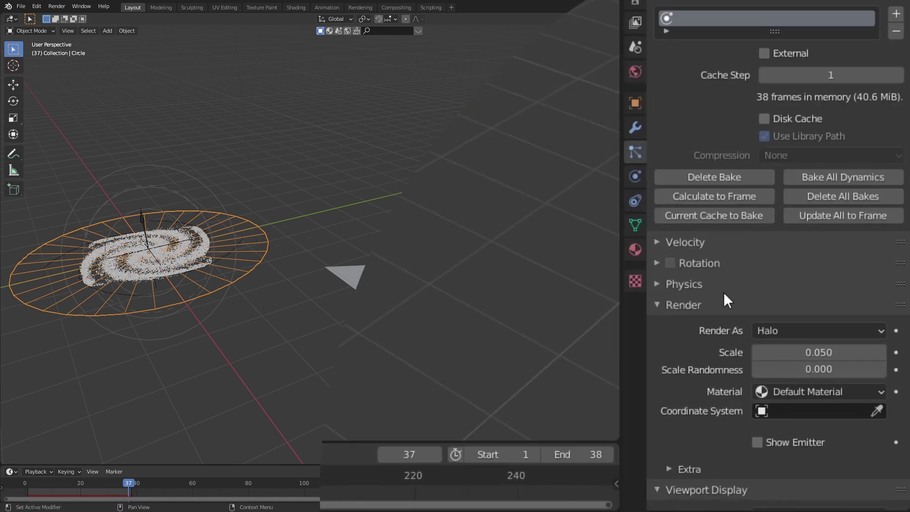
scroll(725, 299, "down", 5)
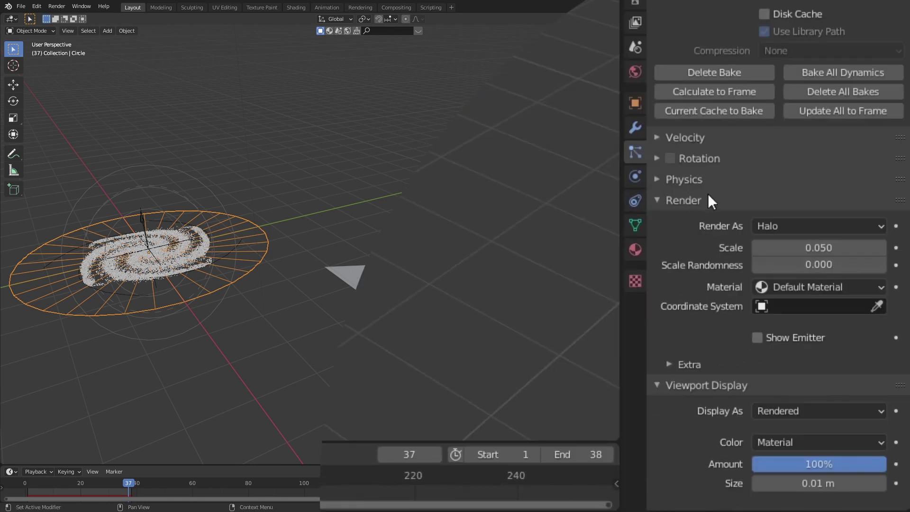
left_click(809, 225)
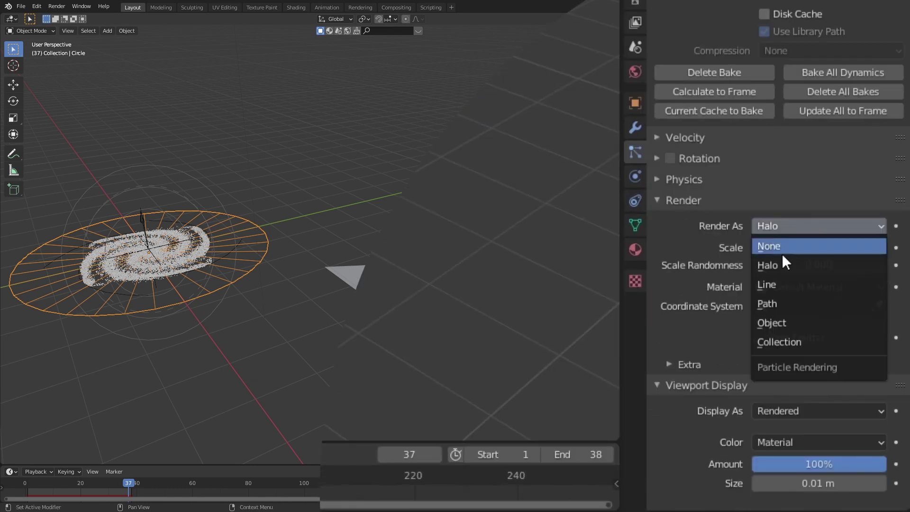
left_click(793, 323)
left_click(877, 353)
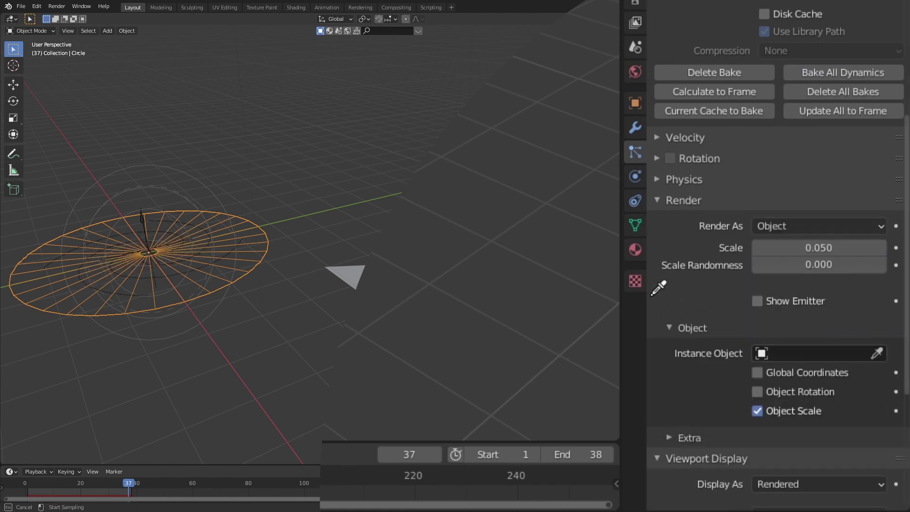
left_click(348, 276)
middle_click_drag(237, 205, 229, 241)
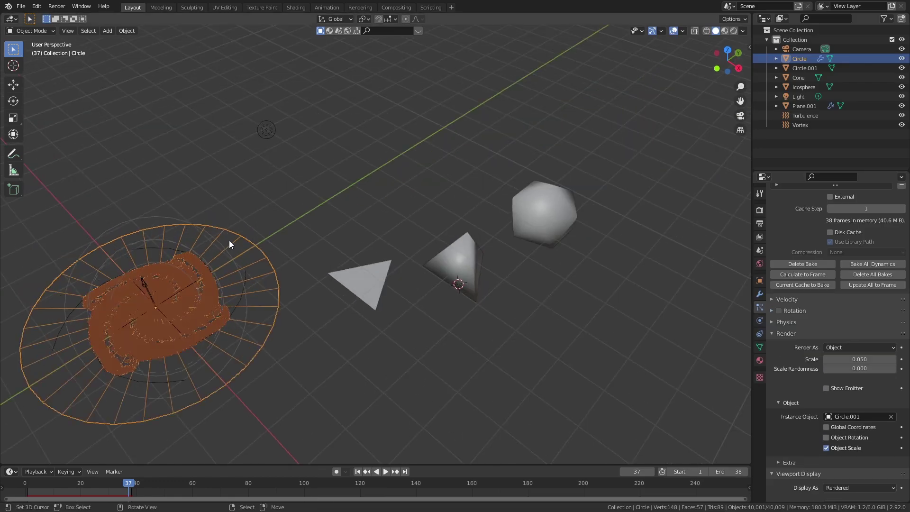
left_click(182, 301)
scroll(200, 291, "up", 8)
middle_click_drag(199, 291, 224, 61, "shift")
scroll(224, 61, "down", 1)
mouse_move(431, 243)
middle_mouse_down()
mouse_move(397, 224)
mouse_move(502, 186)
middle_mouse_up()
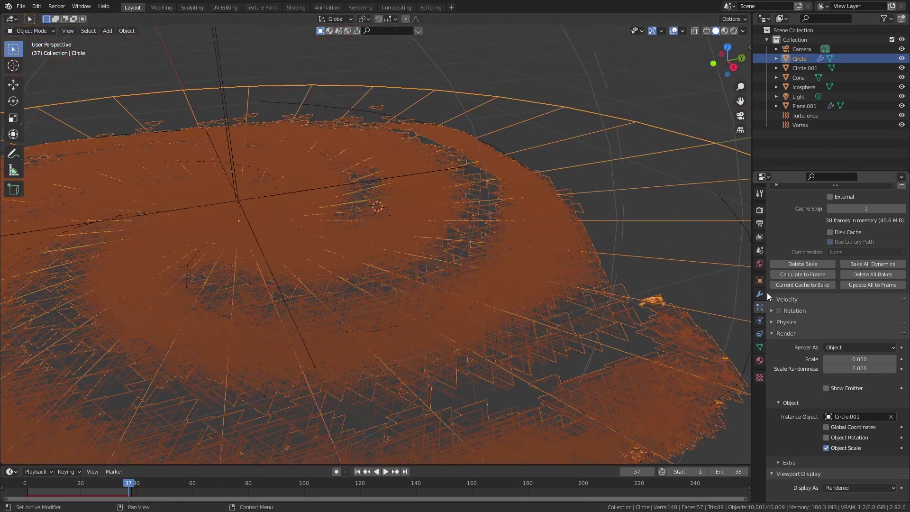
Change the galaxy Circle's Viewport Display As setting from Wire to Solid
left_click(760, 280)
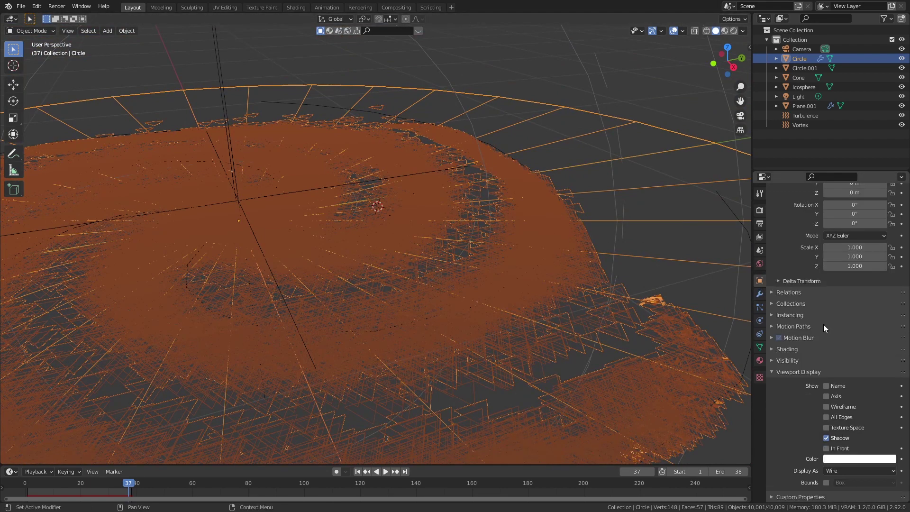
left_click(850, 470)
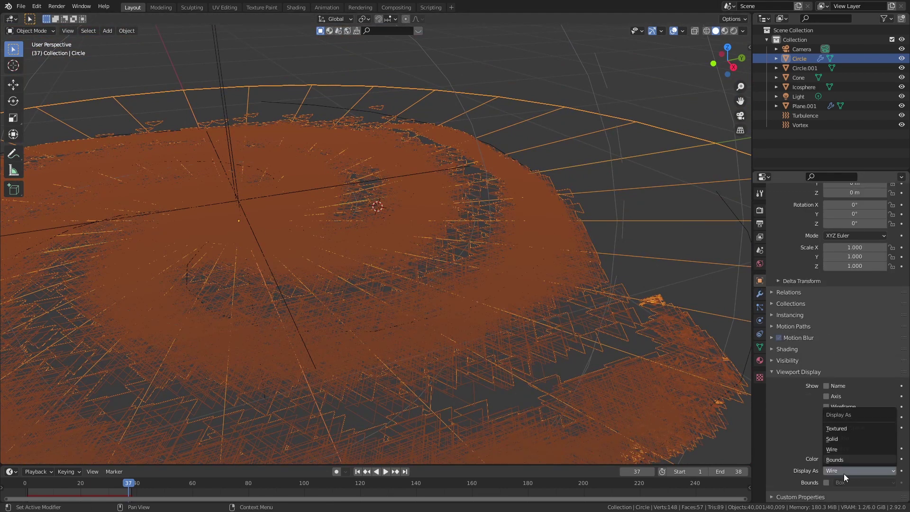
left_click(853, 440)
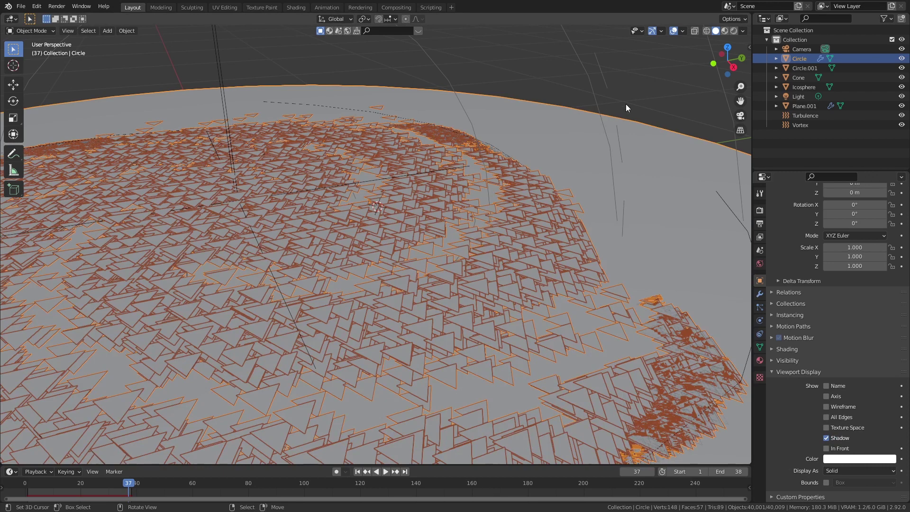
scroll(508, 279, "down", 5)
scroll(487, 277, "up", 4)
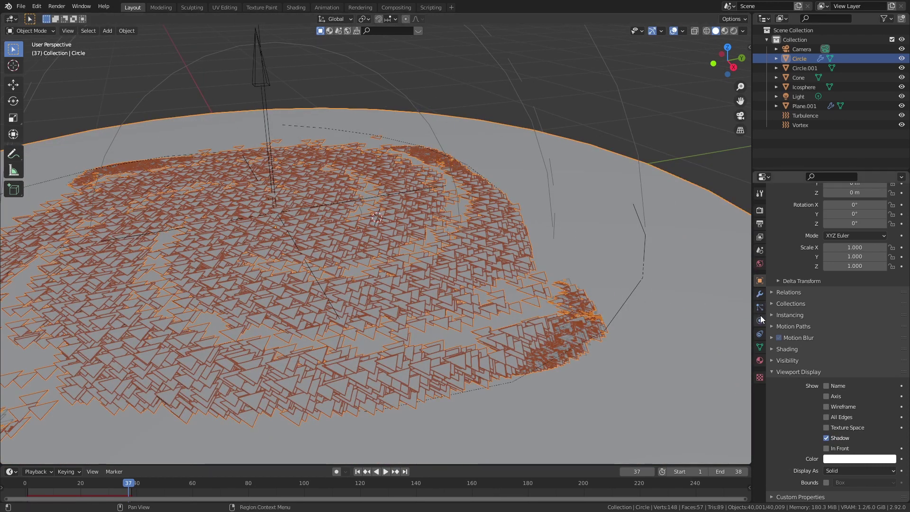
middle_click_drag(473, 207, 476, 196)
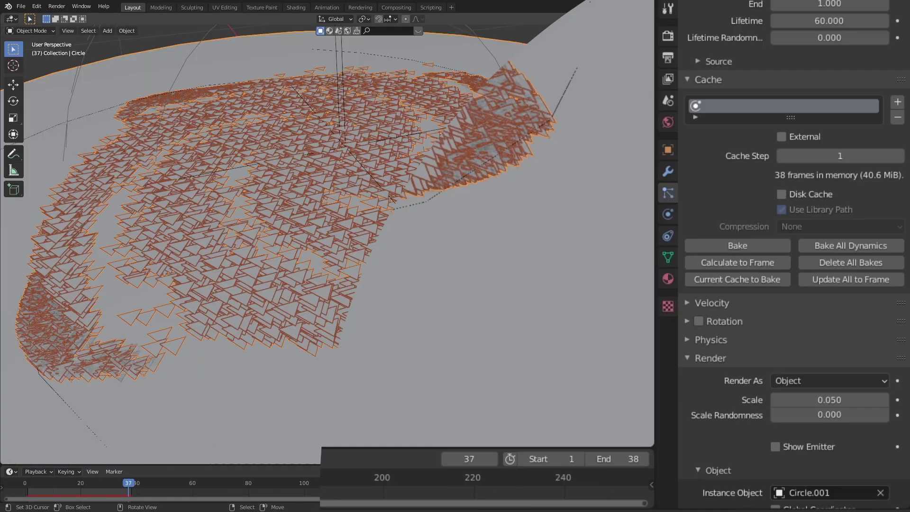
Enable particle rotation with Randomize 1.000 and Randomize Phase 2.000
left_click(694, 300)
left_click(704, 300)
left_click_drag(806, 343, 887, 342)
left_click_drag(83, 483, 25, 483)
scroll(378, 242, "down", 2)
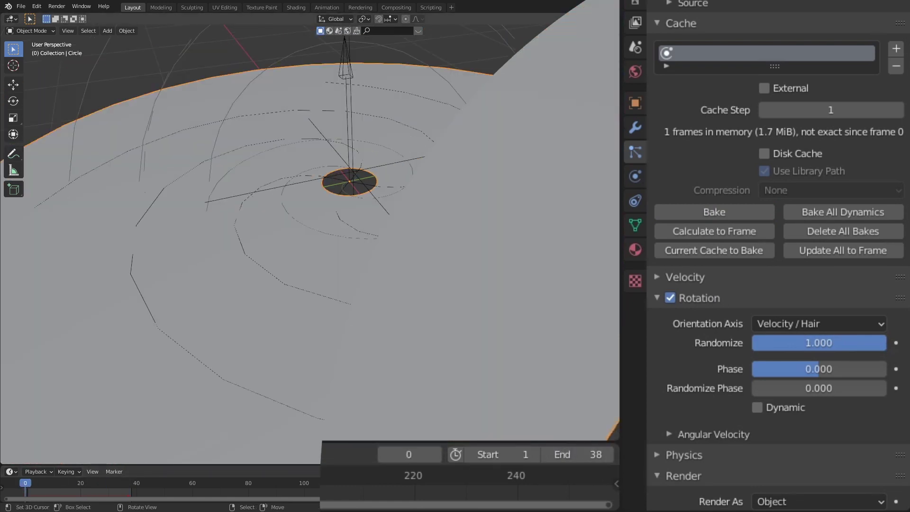
key("Right")
left_click_drag(826, 341, 887, 343)
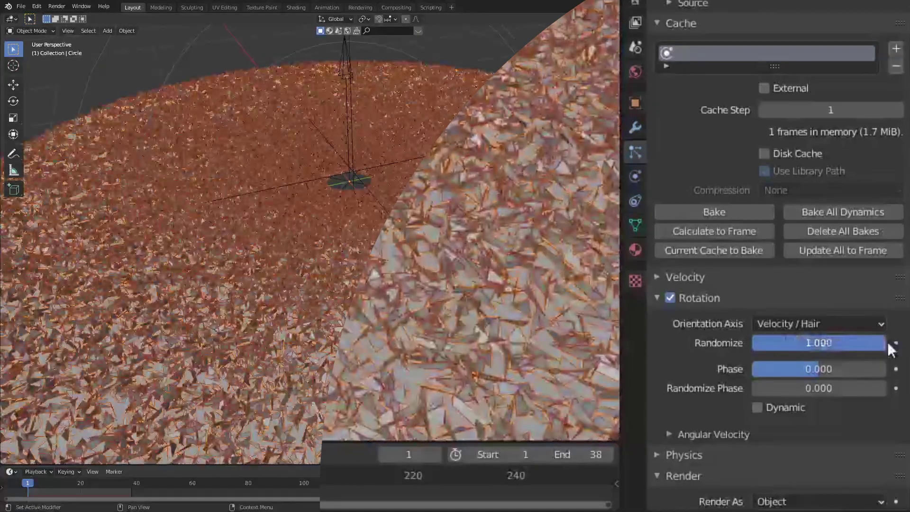
left_click_drag(754, 389, 887, 388)
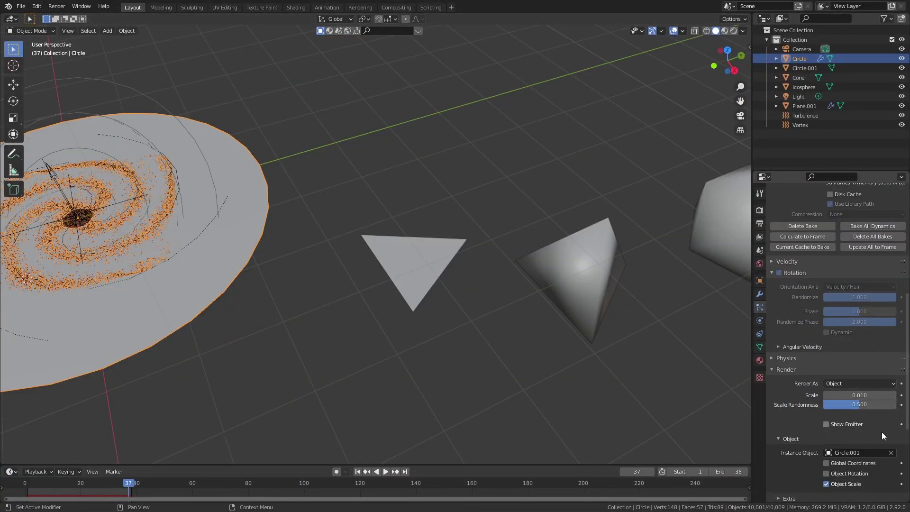
Replace the particle Instance Object with the Cone
left_click(892, 454)
left_click(892, 454)
left_click(587, 280)
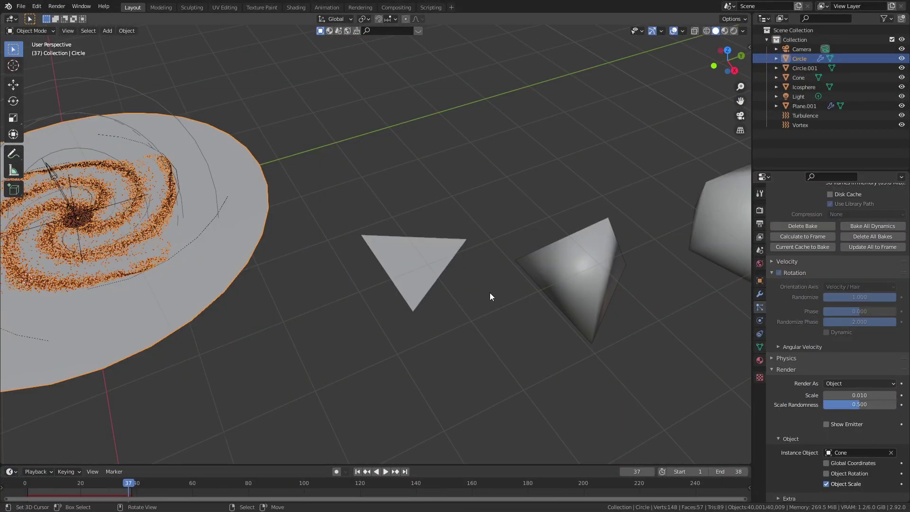
middle_click_drag(469, 237, 557, 243, "shift")
Set particle Scale Randomness to 0.7 and Scale to 0.007
left_click(859, 405)
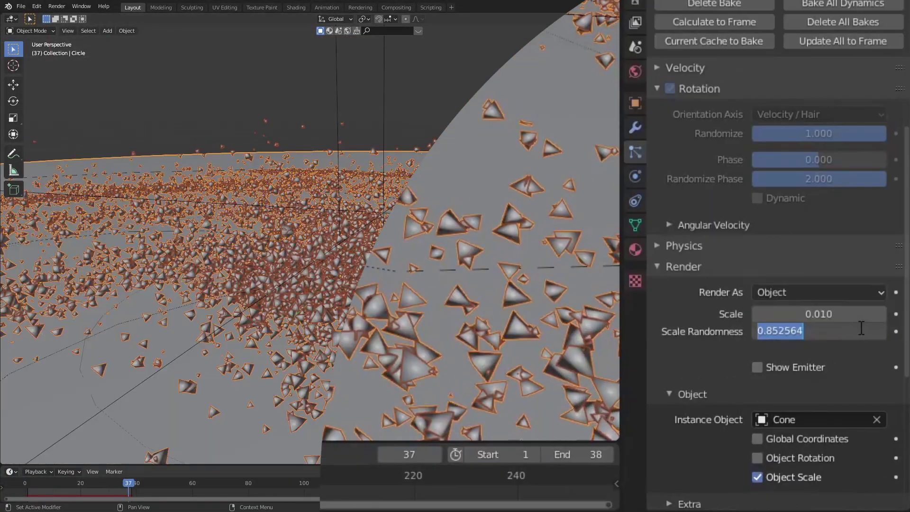
type("0.7")
key("Return")
left_click(808, 310)
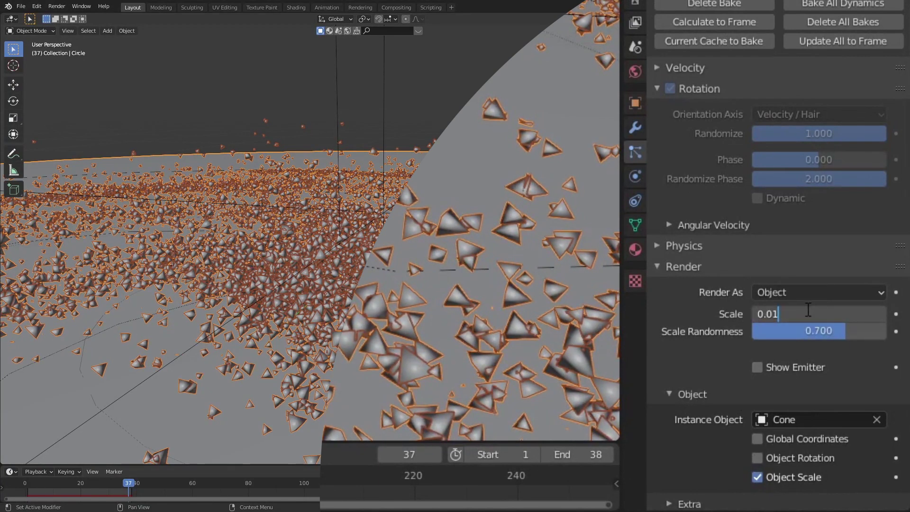
key("Delete")
type("07")
key("Return")
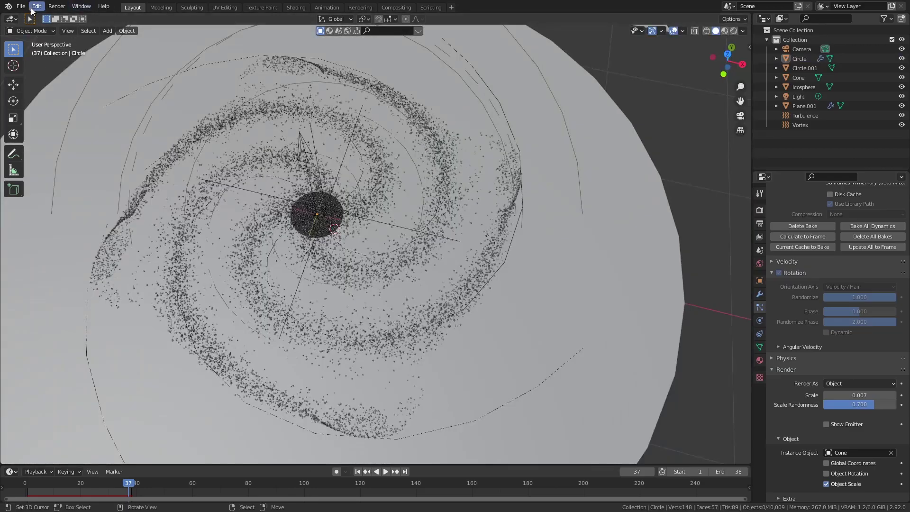
left_click(21, 6)
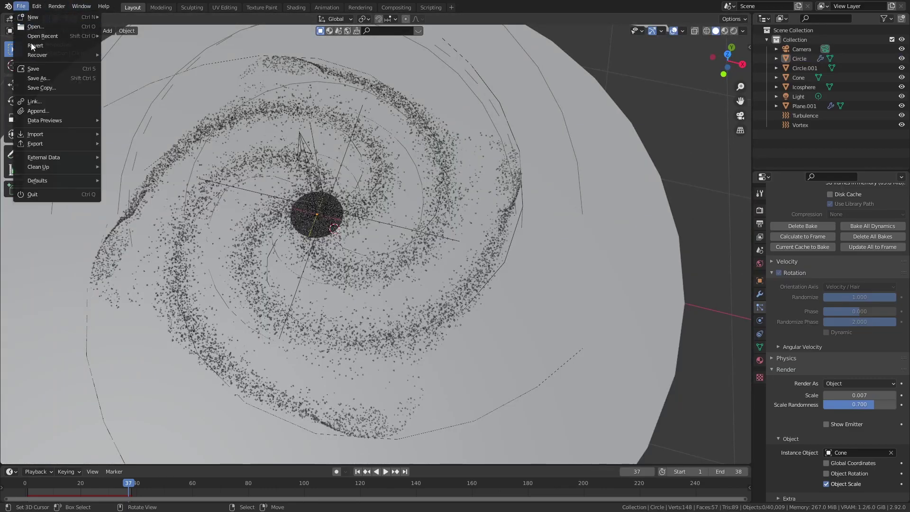
Save the project, render the current frame, and close the render window
left_click(33, 103)
left_click(57, 6)
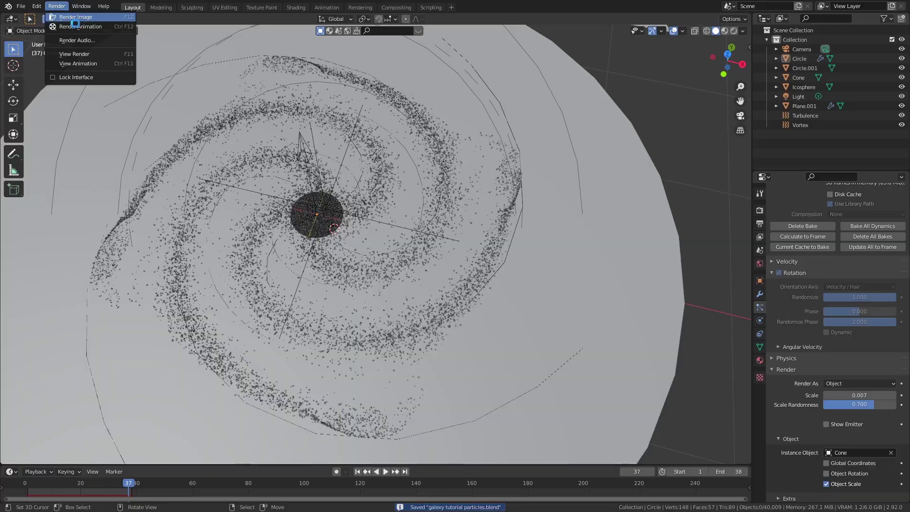
left_click(75, 17)
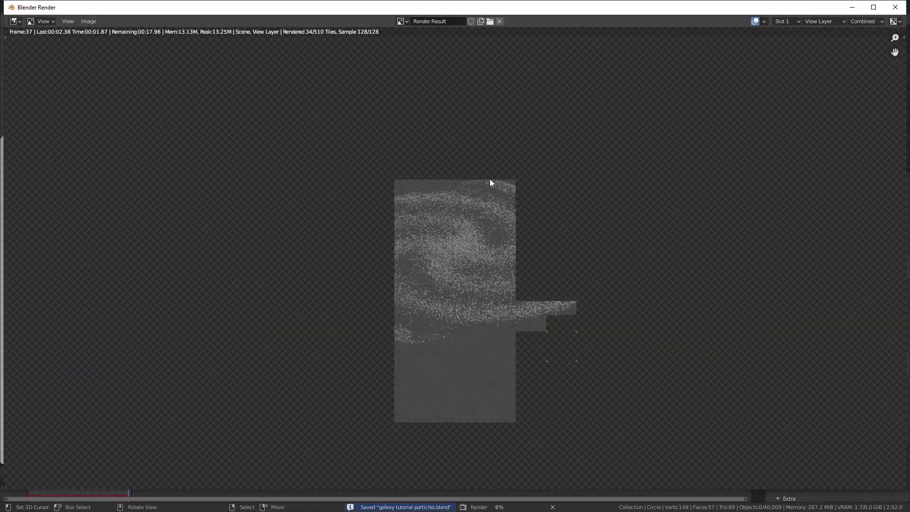
scroll(505, 236, "up", 8)
scroll(505, 236, "down", 10)
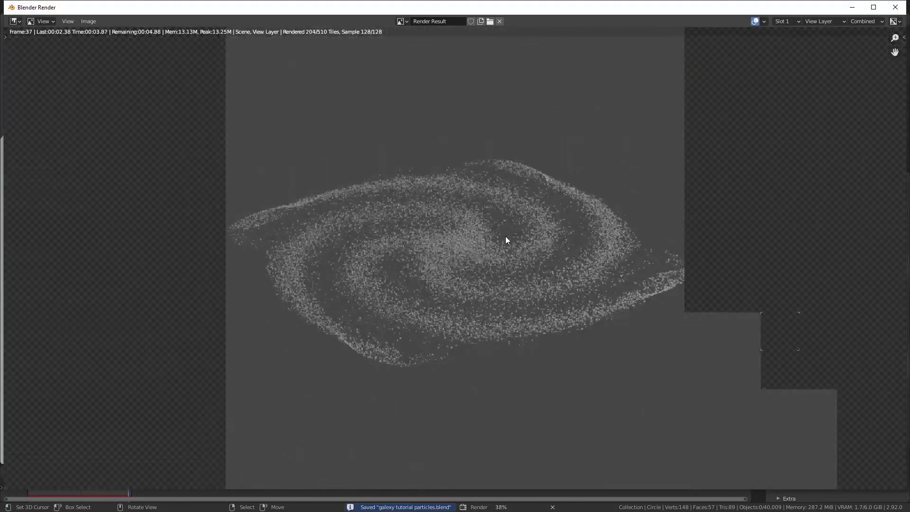
left_click(895, 7)
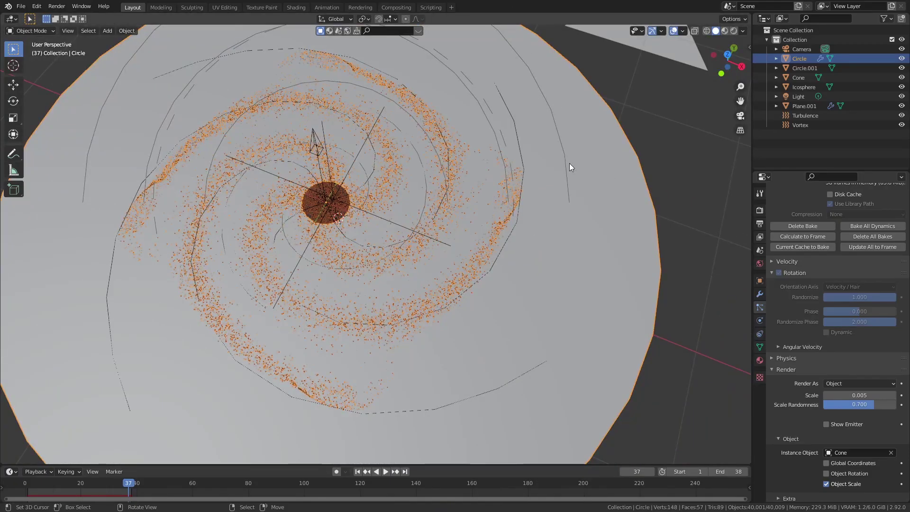
Save again, then Save As 'OH GOD MY COMPUTER IS ABOUT TO EXPLODE FOING THESE NEXT STEPS'
left_click(22, 6)
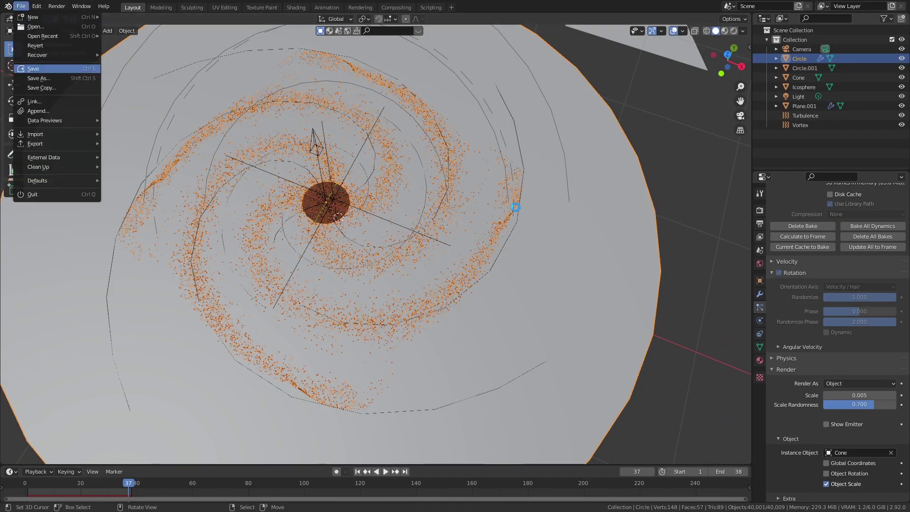
left_click(43, 68)
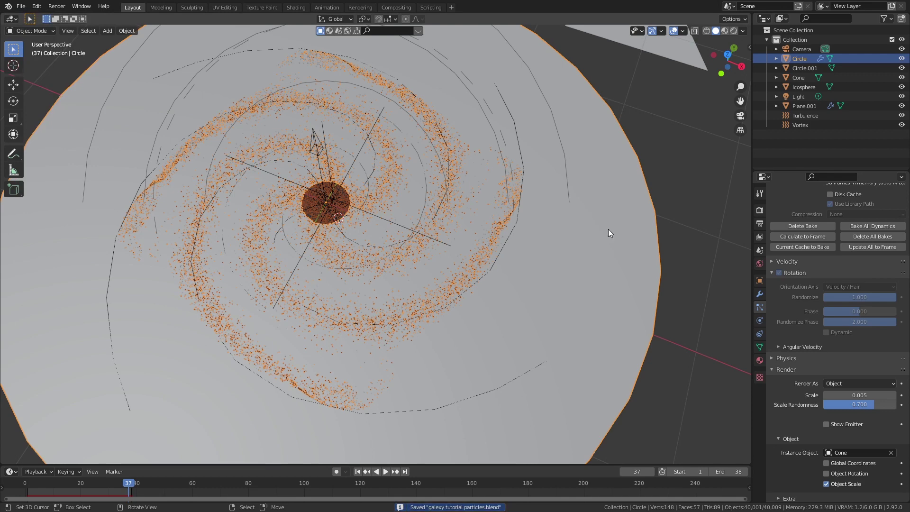
key("ctrl+shift+s")
type("OH GOD")
type(" MY COMPUTER ")
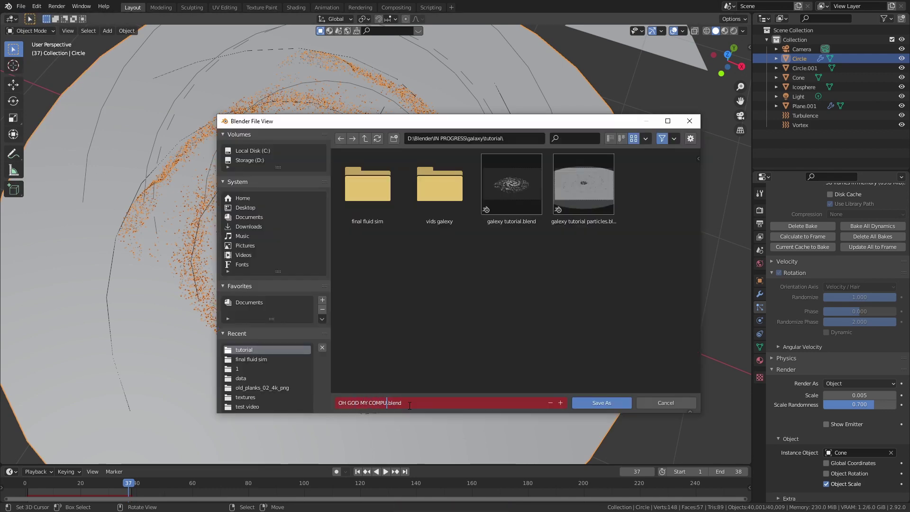
type("IS ABOUT TO EXPLODE F")
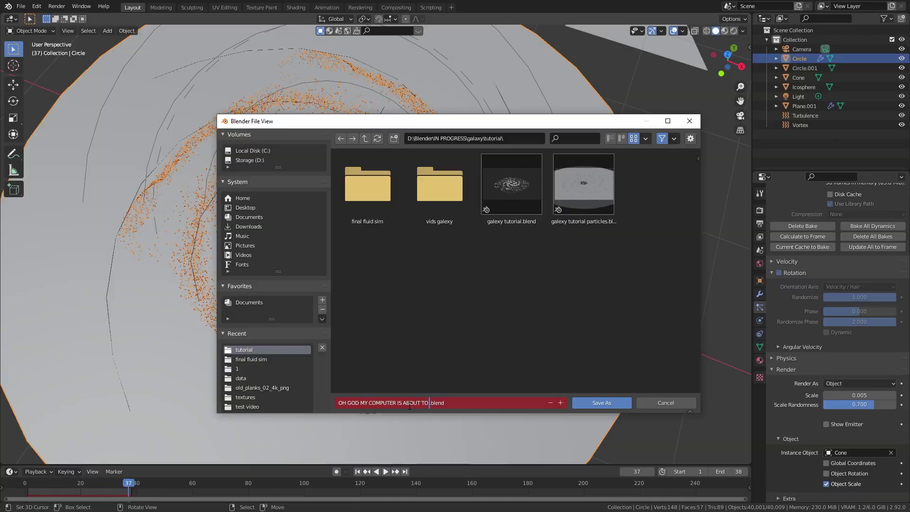
type("OING THESE NEXT S")
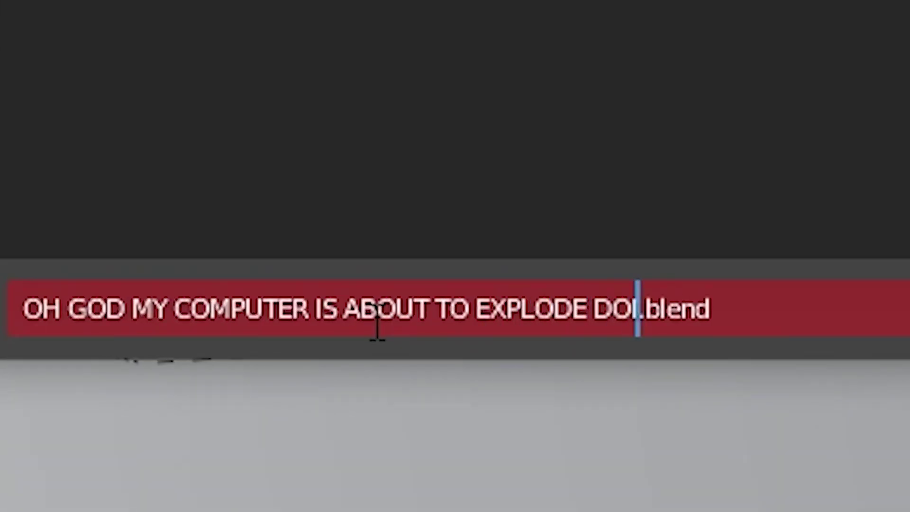
type("TEPS")
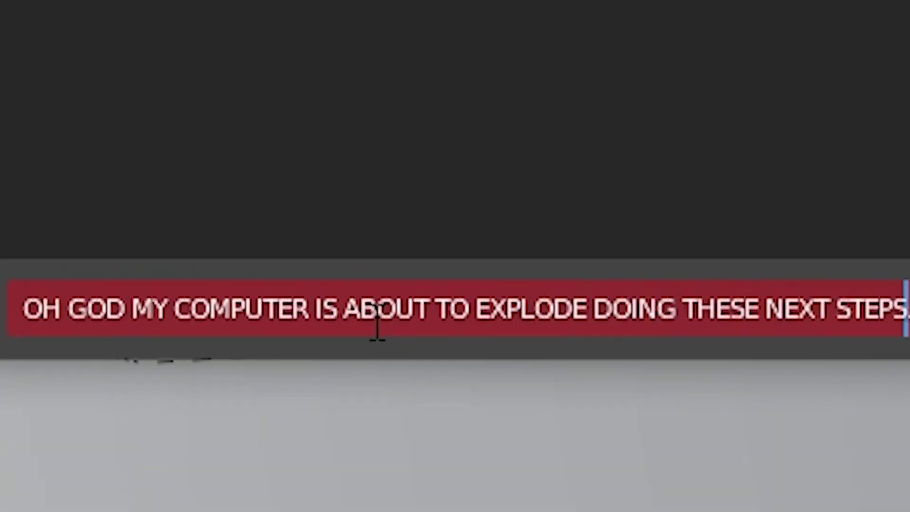
key("Return")
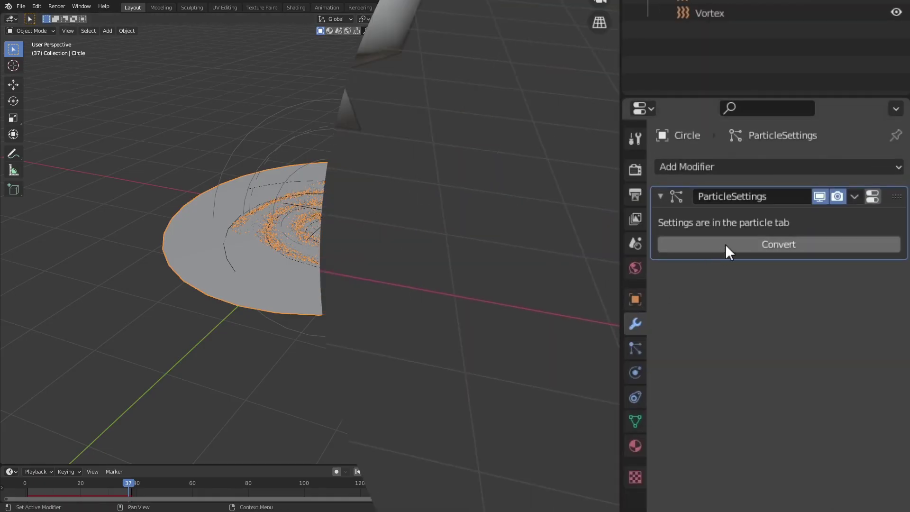
Convert the star particles into real cone objects and delete the Circle, Camera and Cone
left_click(726, 245)
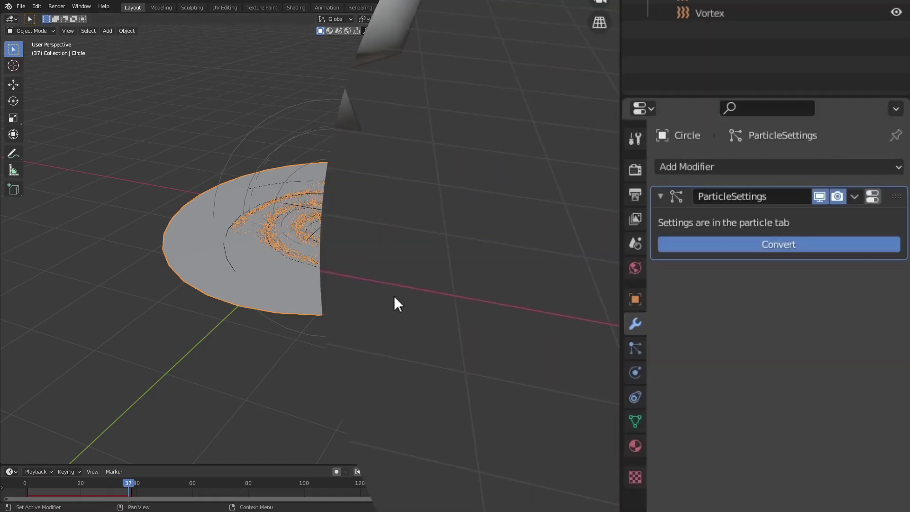
key("x")
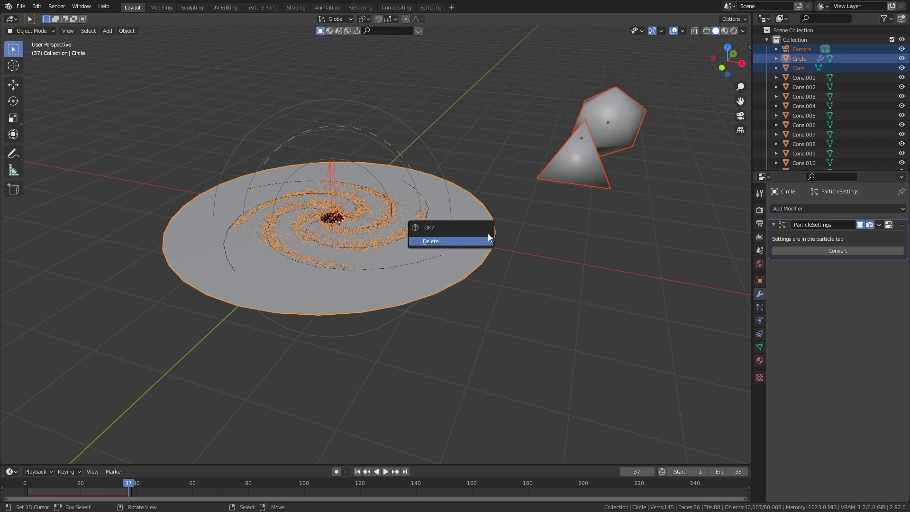
left_click(489, 237)
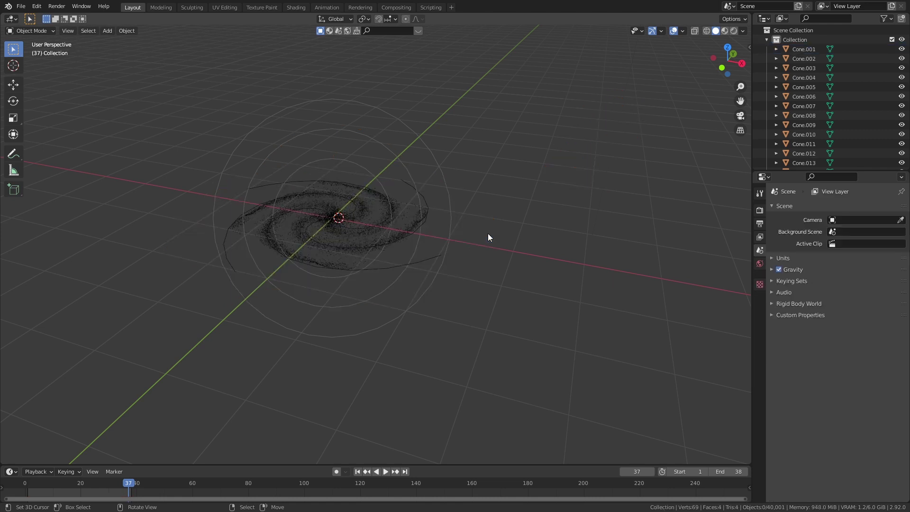
Delete the spiral object Plane.001 and switch to top orthographic view
left_click(429, 257)
key("x")
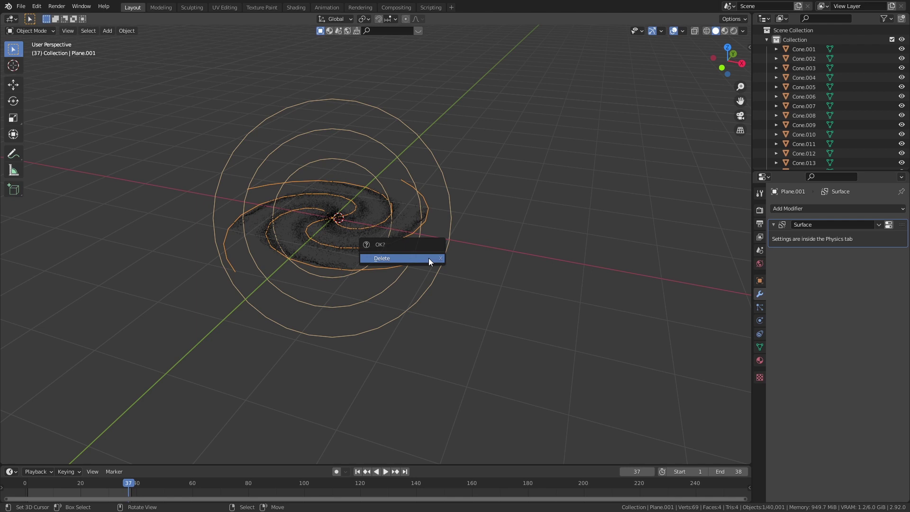
left_click(428, 258)
key("KP_7")
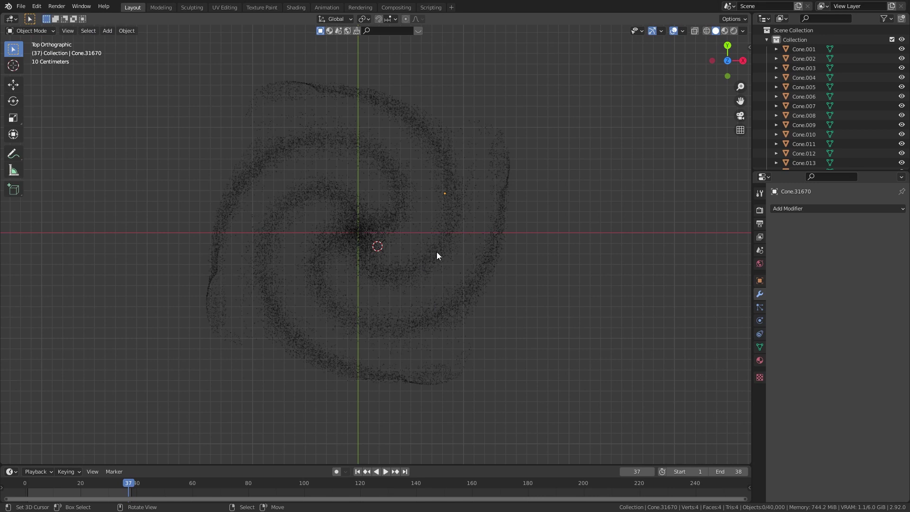
In wireframe, circle-select all cones and Make Single User for Object & Data
left_click(706, 31)
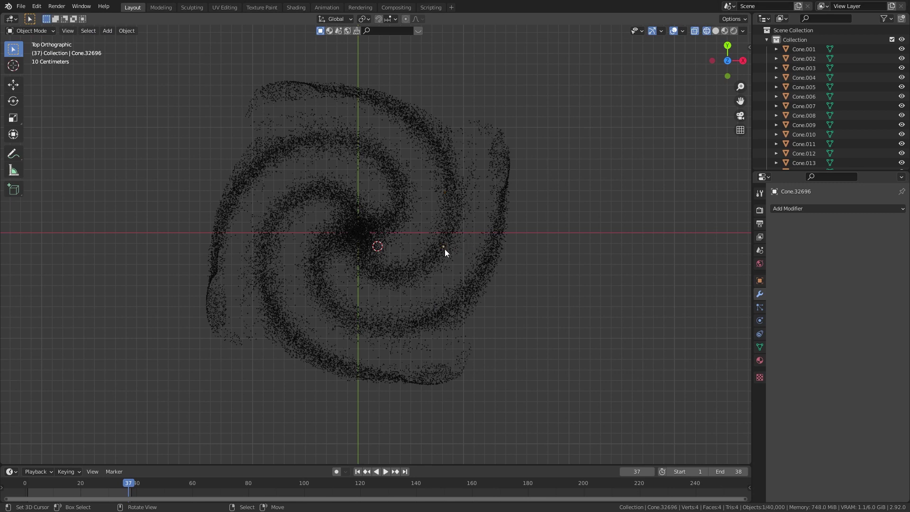
key("c")
scroll(343, 215, "down", 10)
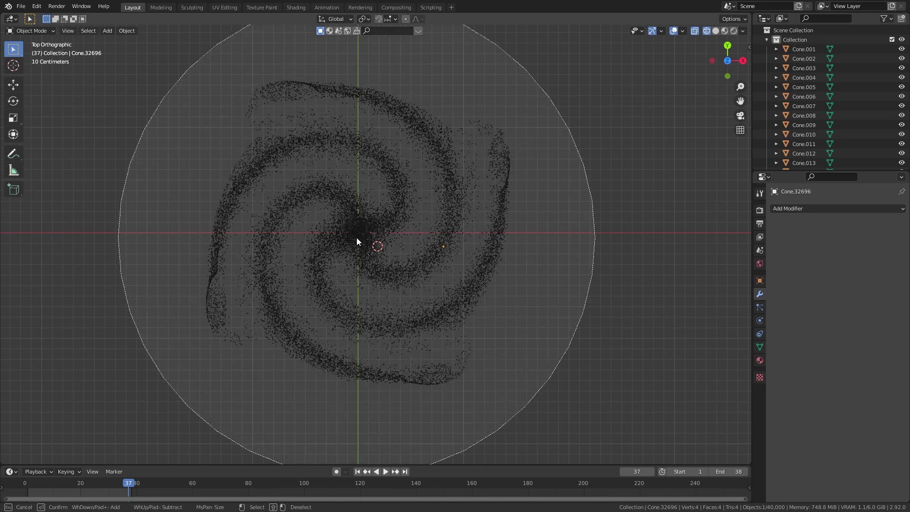
left_click(356, 241)
right_click(357, 242)
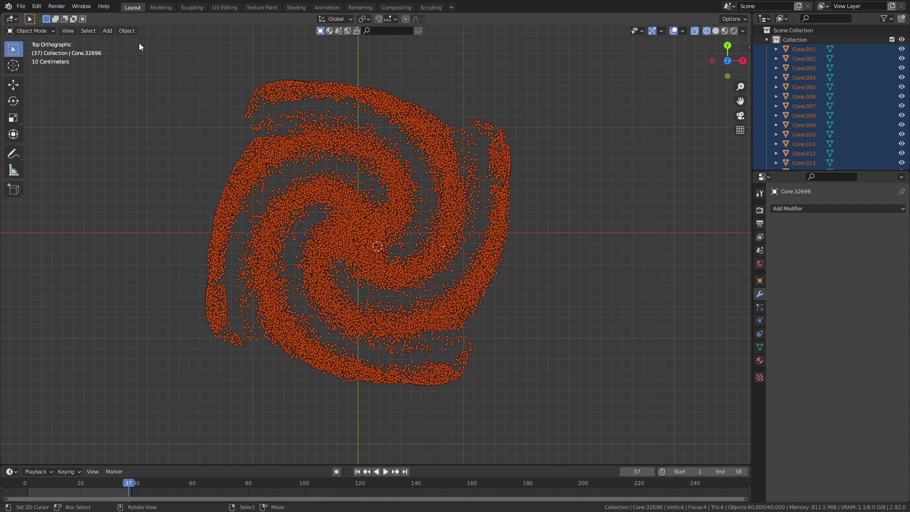
left_click(127, 30)
mouse_move(156, 177)
mouse_move(256, 229)
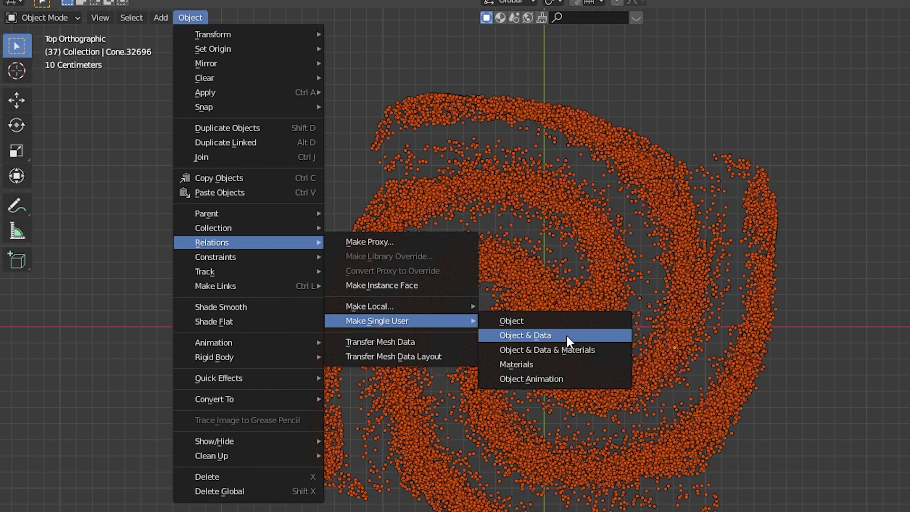
left_click(566, 334)
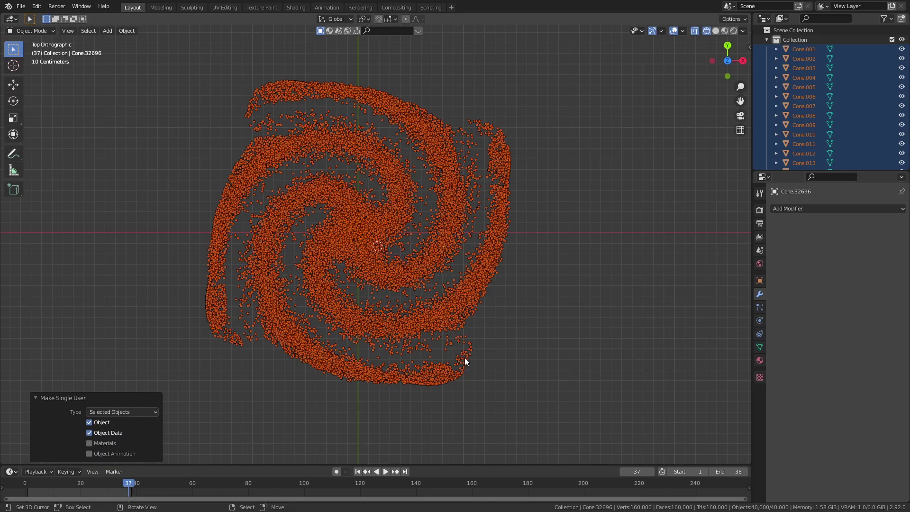
Select the cones and join them into one mesh with Ctrl+J
left_click(445, 375)
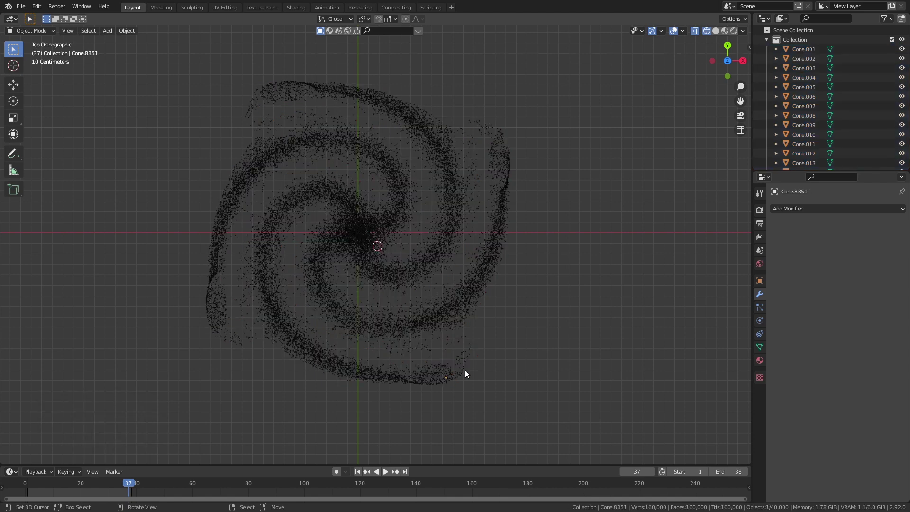
key("c")
scroll(465, 370, "up", 6)
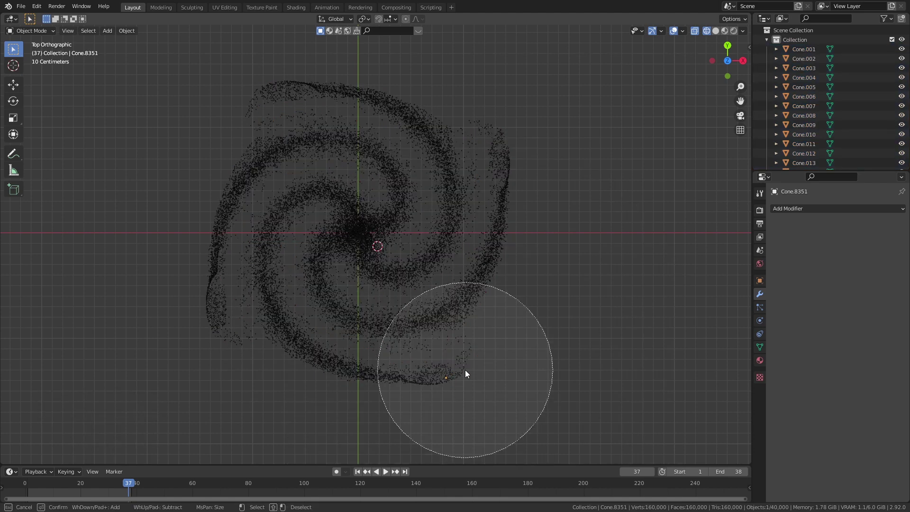
scroll(466, 374, "up", 2)
left_click_drag(465, 374, 460, 373)
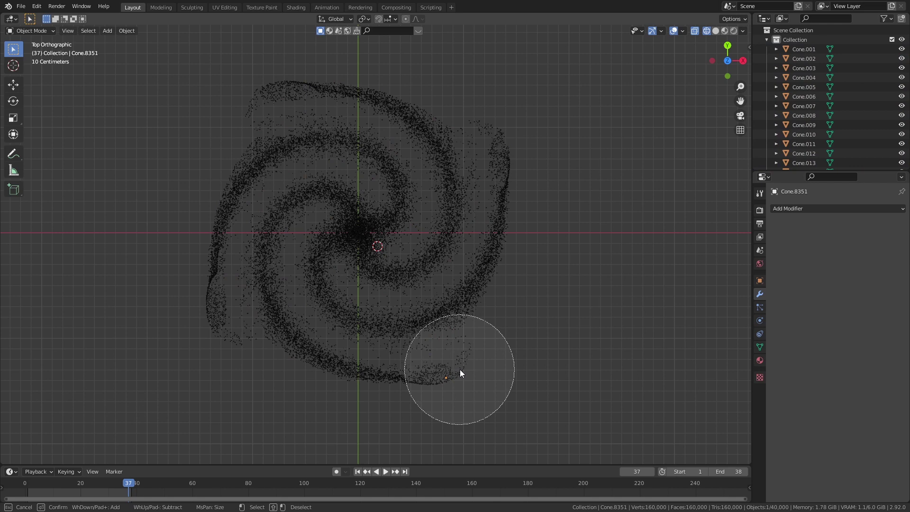
key("Escape")
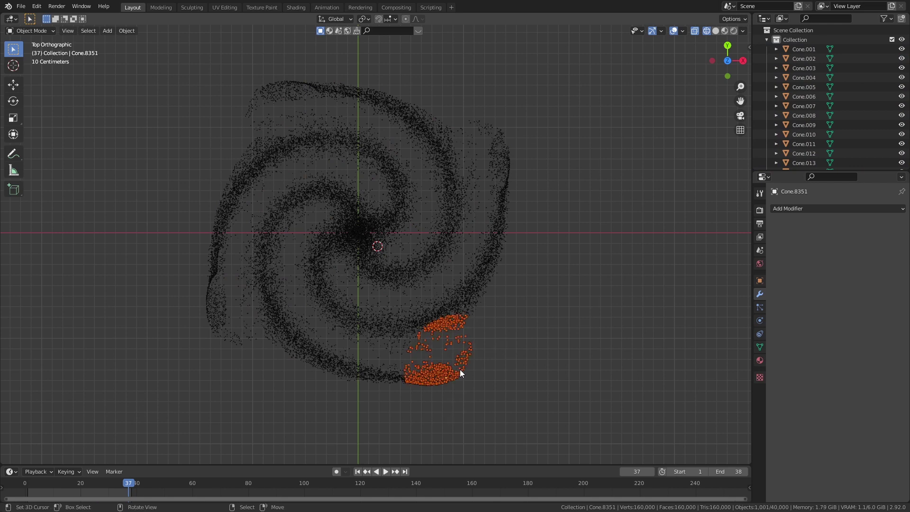
key("ctrl+j")
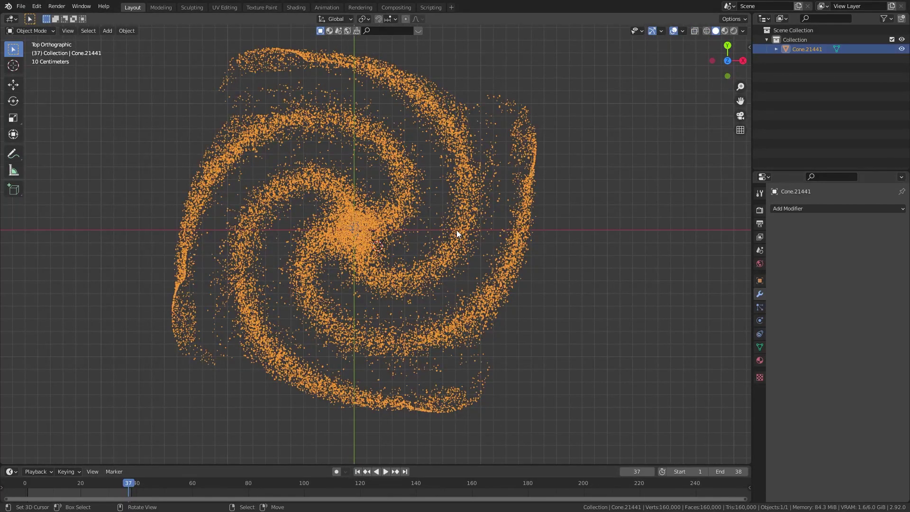
Reposition the joined spiral mesh's vertices in Edit Mode from the top view
middle_click_drag(378, 209, 362, 130)
key("KP_7")
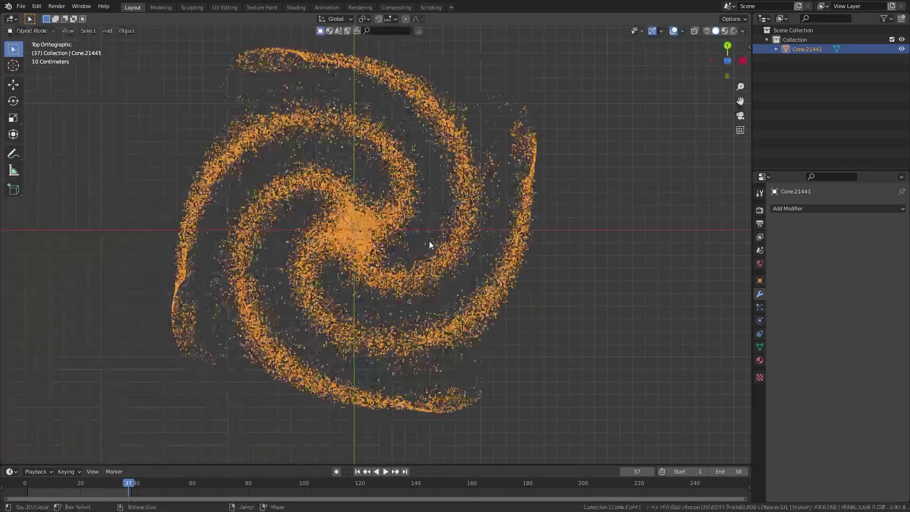
key("Tab")
key("a")
key("g")
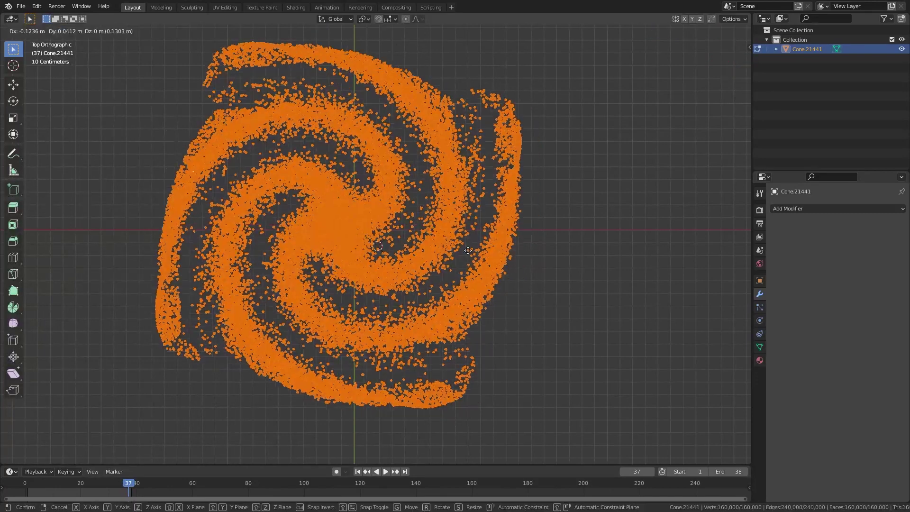
key("Escape")
left_click(716, 31)
scroll(460, 257, "up", 5)
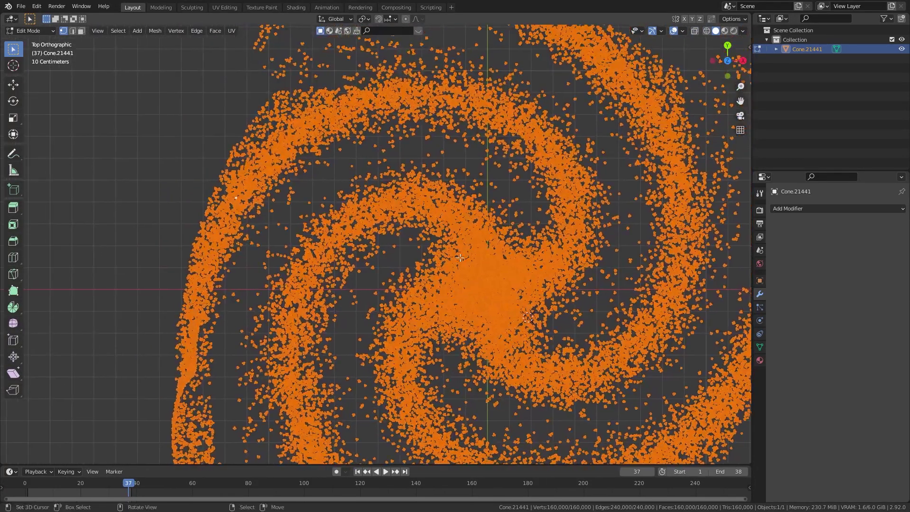
key("g")
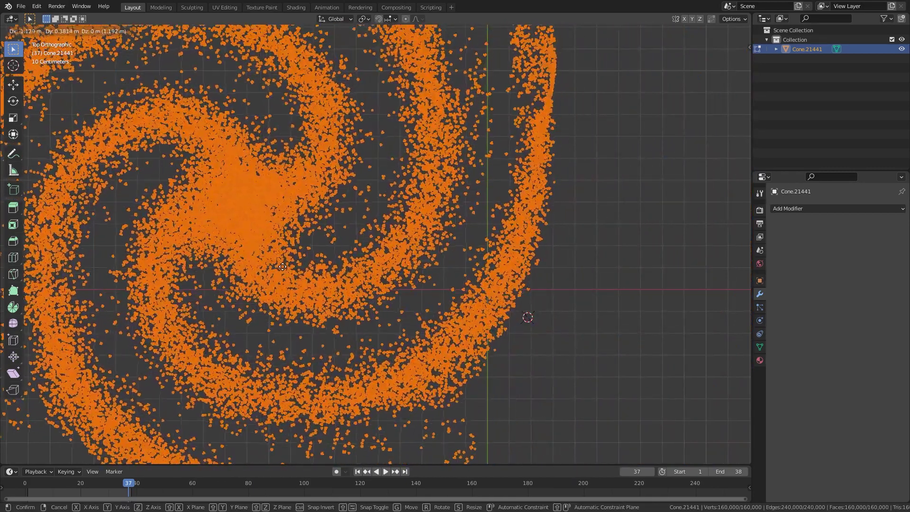
left_click(283, 266)
key("Tab")
scroll(339, 242, "down", 5)
middle_click_drag(436, 289, 340, 239, "shift")
scroll(371, 234, "up", 2)
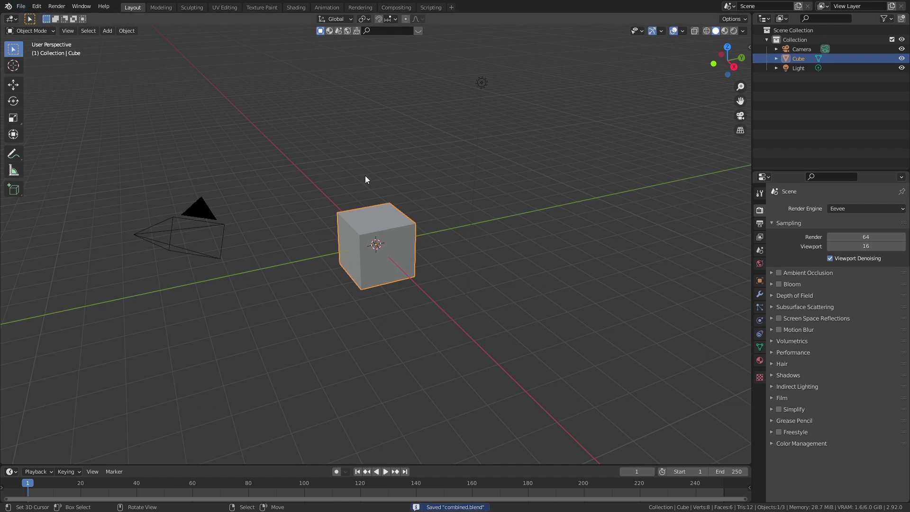
Delete the default cube and save the scene
key("x")
left_click(383, 226)
key("ctrl+s")
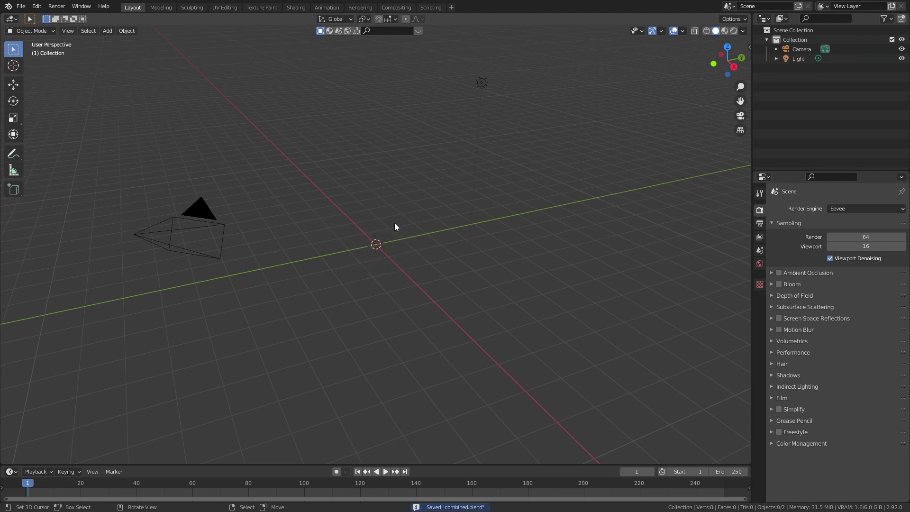
Import fluid_data_0038.vdb from final fluid sim/data as an OpenVDB volume
key("shift+a")
mouse_move(380, 270)
left_click(464, 273)
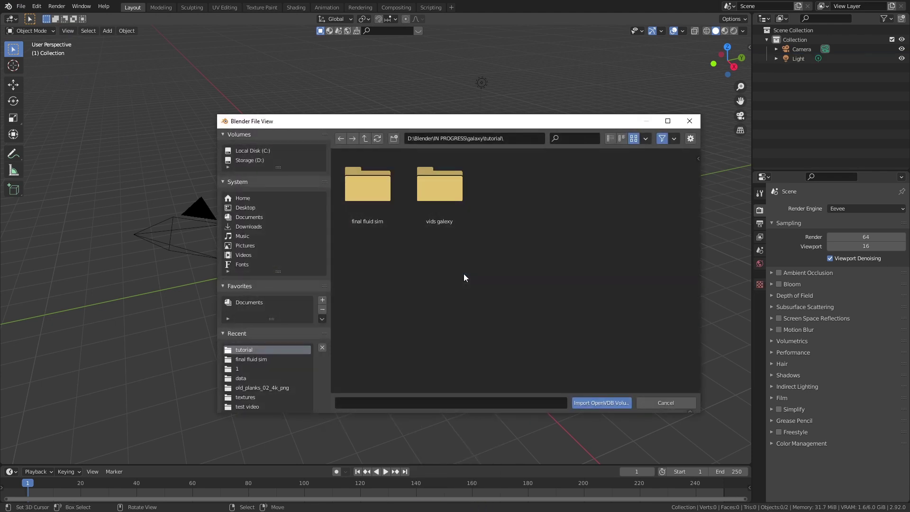
double_click(369, 190)
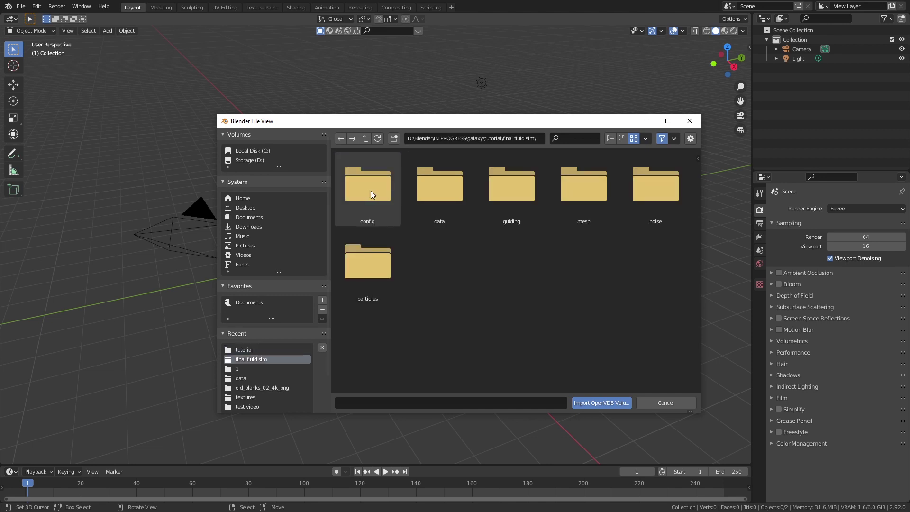
double_click(445, 209)
scroll(666, 183, "down", 10)
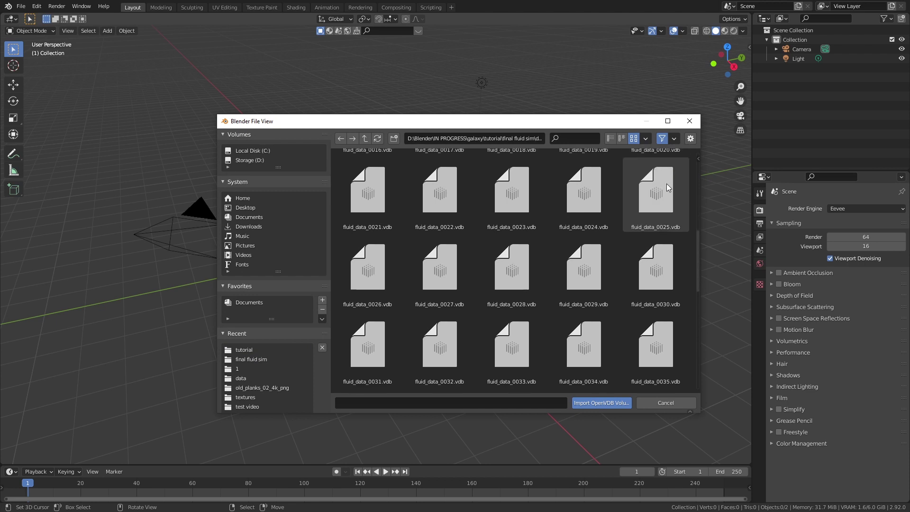
scroll(650, 189, "down", 4)
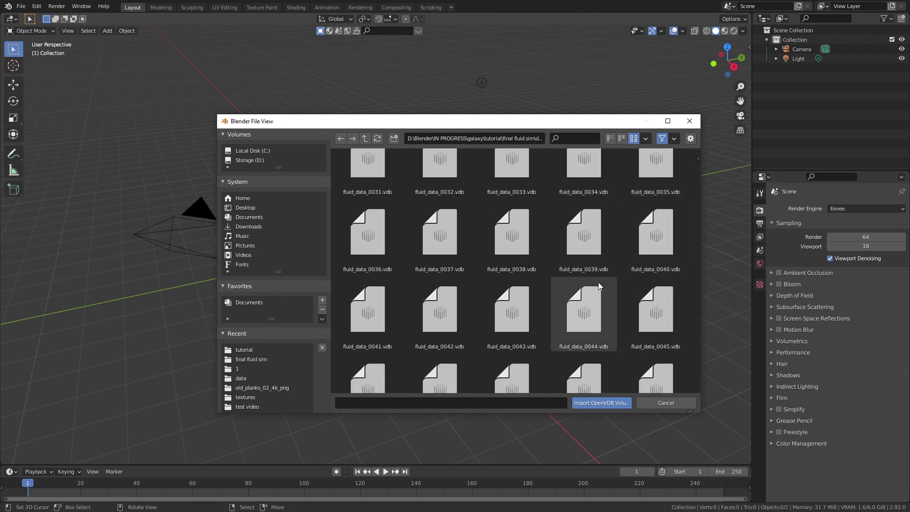
left_click(519, 229)
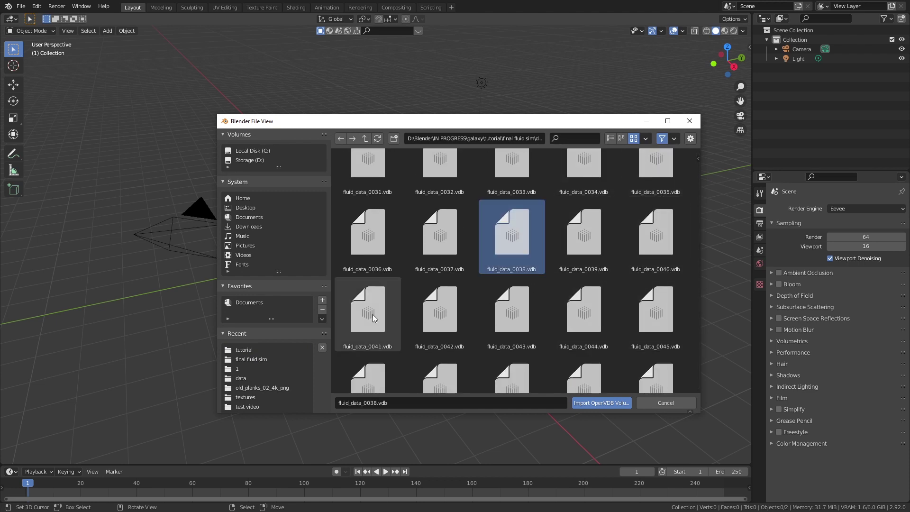
left_click(612, 404)
Move the fluid_data_0038 volume sideways in top view and vertically in front view to centre it on the origin
scroll(557, 221, "up", 5)
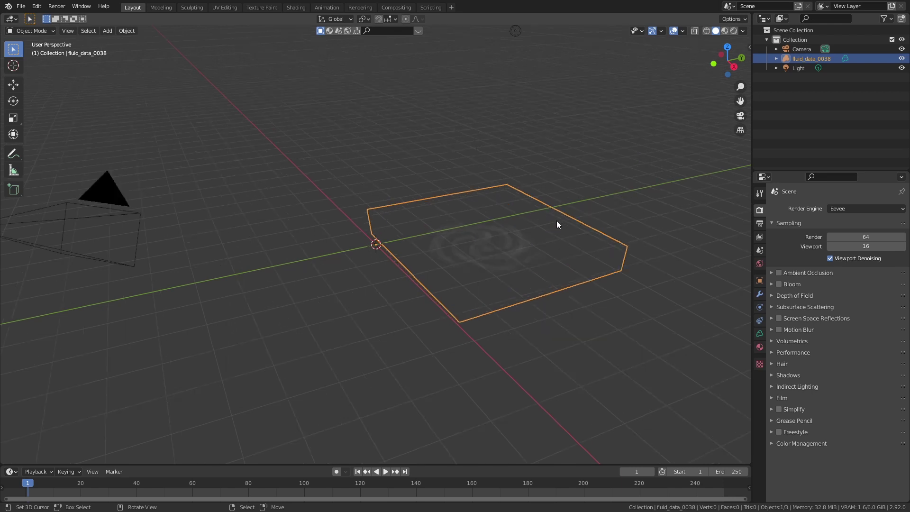
key("KP_7")
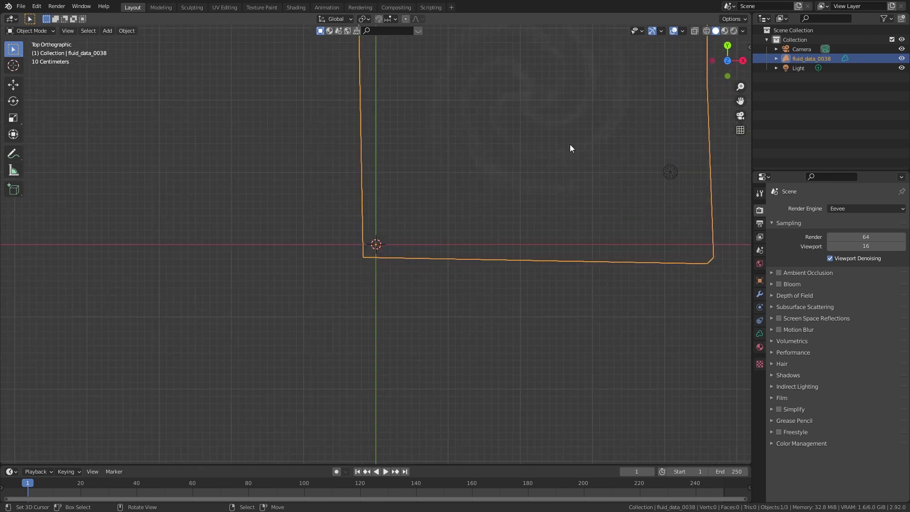
key("g")
left_click(428, 291)
middle_click_drag(604, 287, 531, 180)
key("KP_1")
key("g")
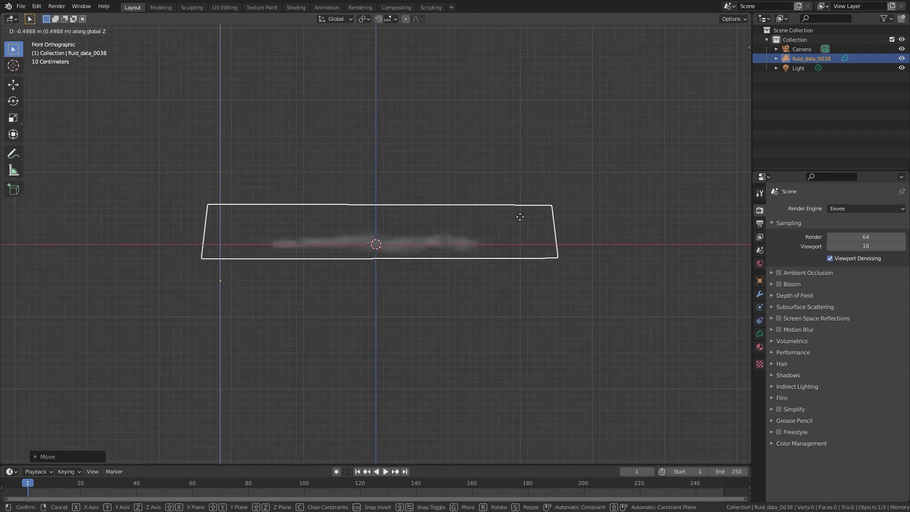
left_click(522, 220)
middle_click_drag(522, 219, 700, 326)
Set the volume's Viewport Display Density to 10.910 so the spiral shows clearly
left_click(760, 334)
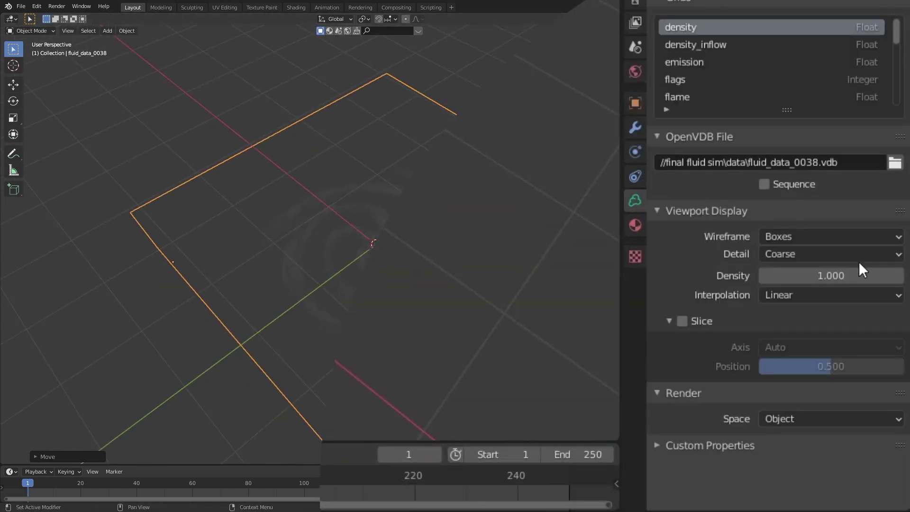
left_click_drag(862, 271, 901, 271)
left_click_drag(831, 276, 808, 275)
middle_click_drag(559, 275, 505, 308)
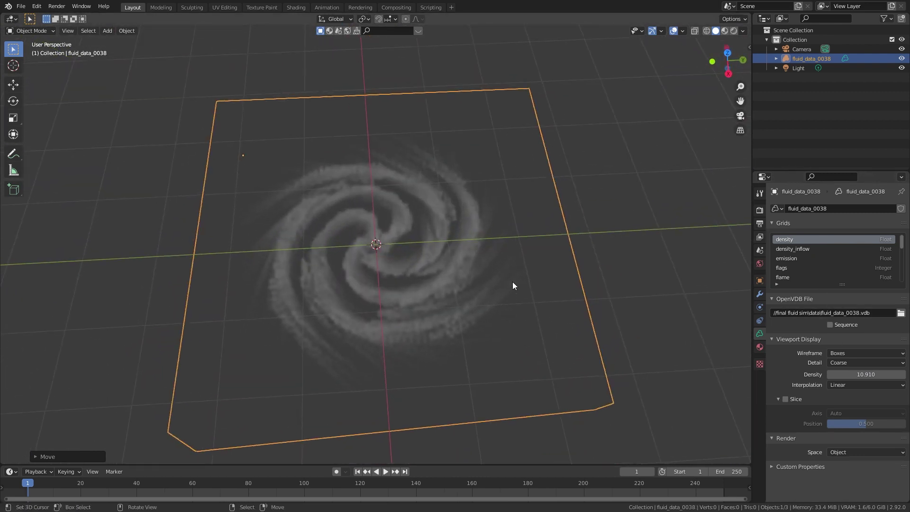
Append the Cone.21441 object from the star-particle blend file
left_click(21, 7)
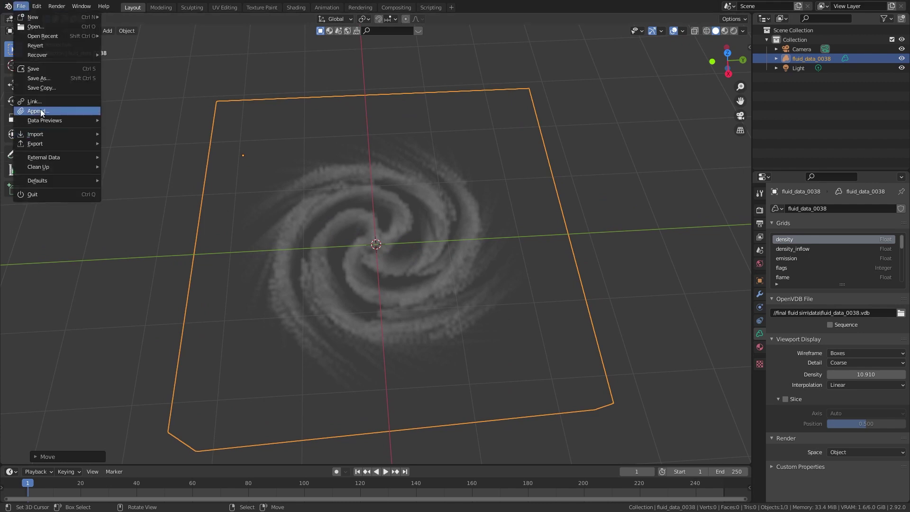
left_click(41, 109)
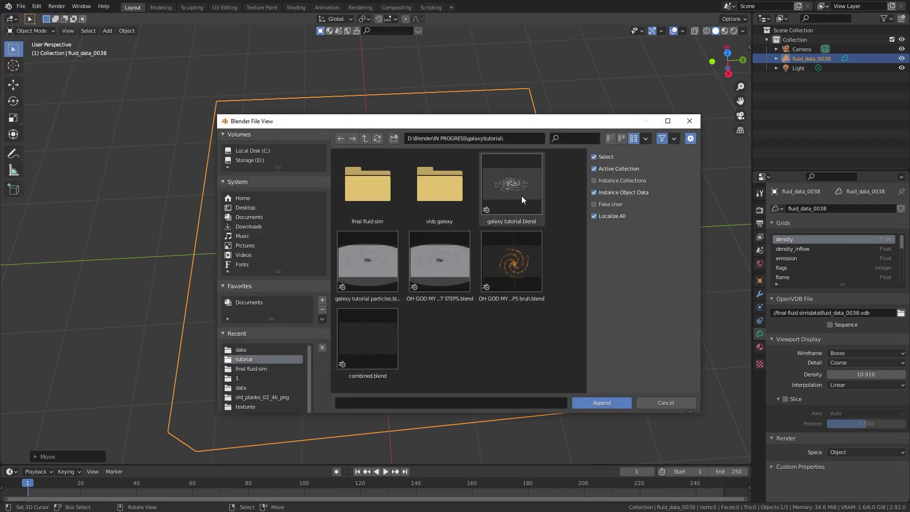
left_click(527, 276)
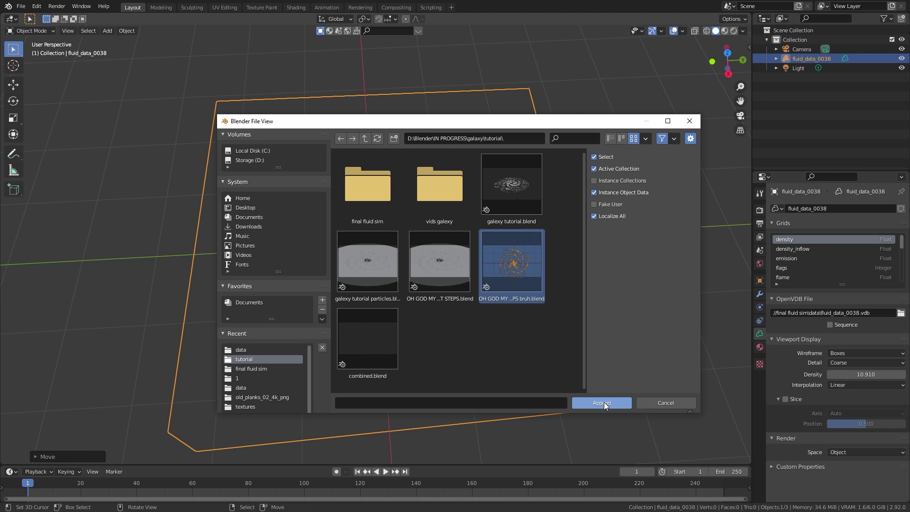
left_click(602, 403)
double_click(516, 282)
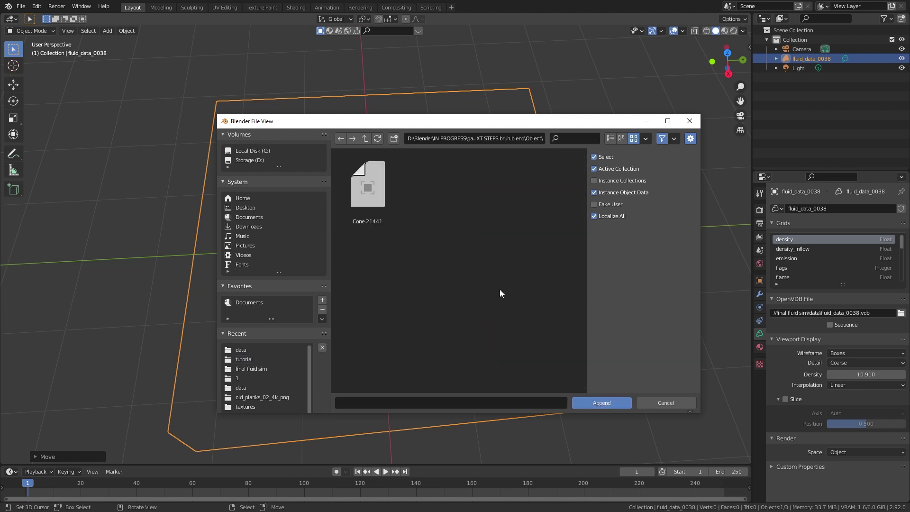
left_click(598, 401)
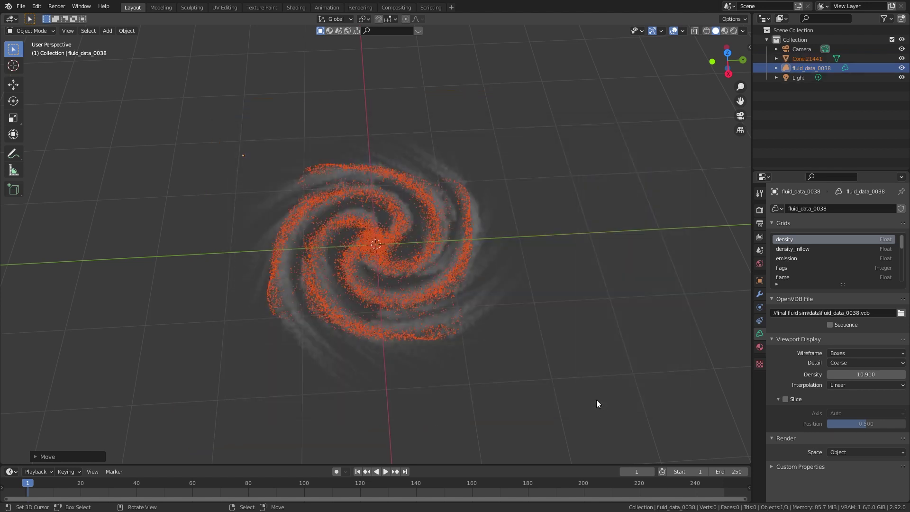
Try rescaling the appended stars from top view, then undo the resize
key("KP_7")
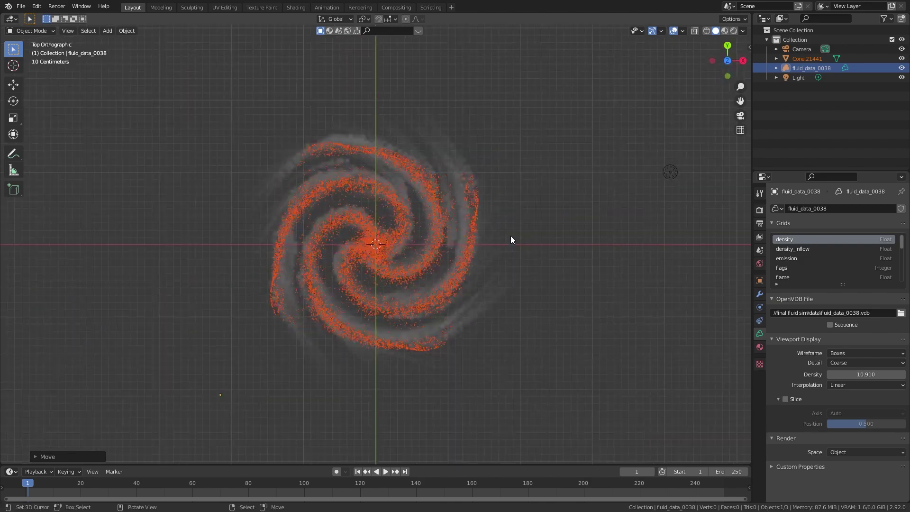
scroll(510, 235, "up", 2)
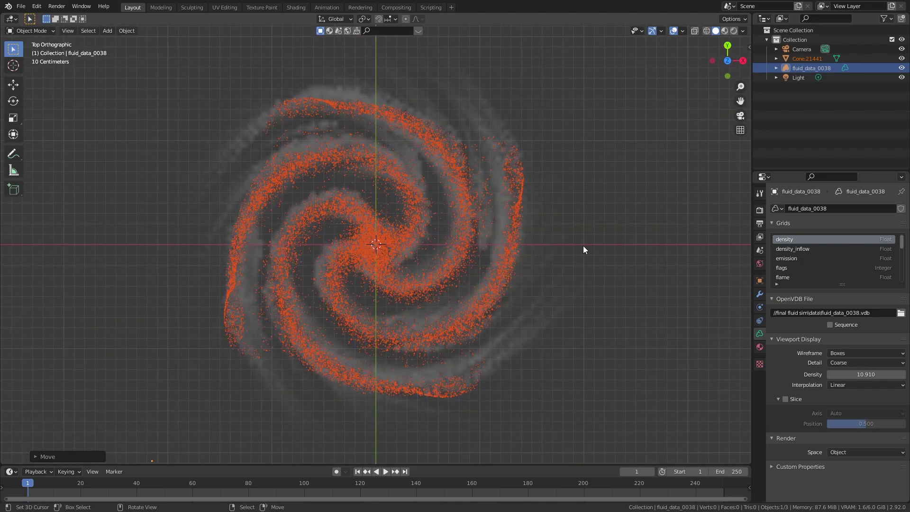
key("s")
left_click(606, 237)
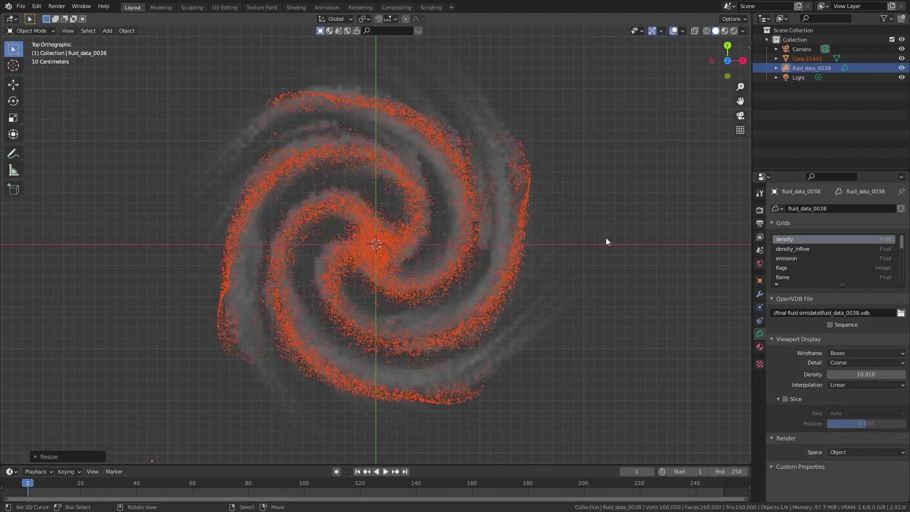
key("ctrl+z")
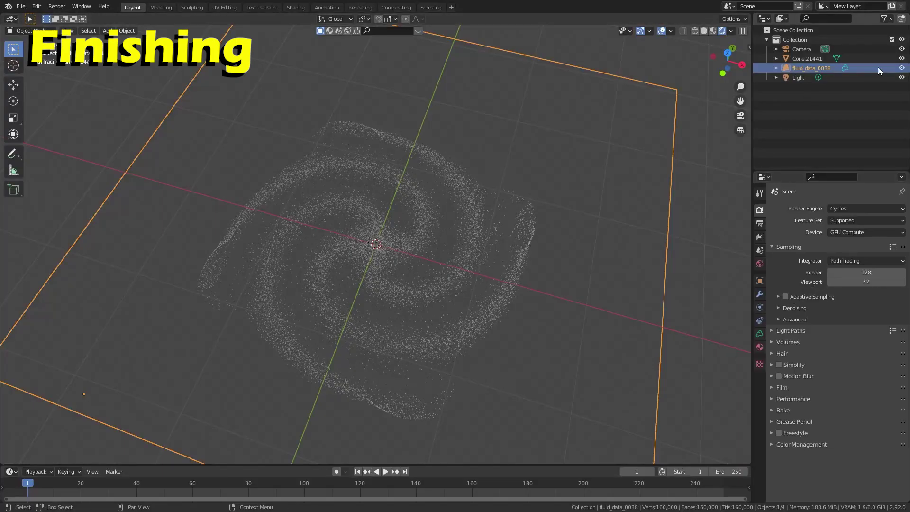
Hide Cone.21441 in the Outliner and switch to the Shading workspace
left_click(878, 68)
left_click(902, 59)
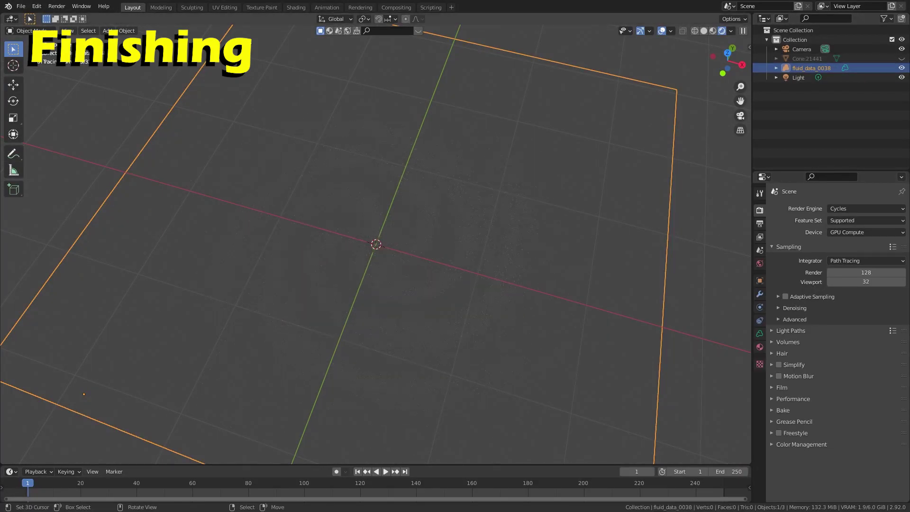
left_click(302, 9)
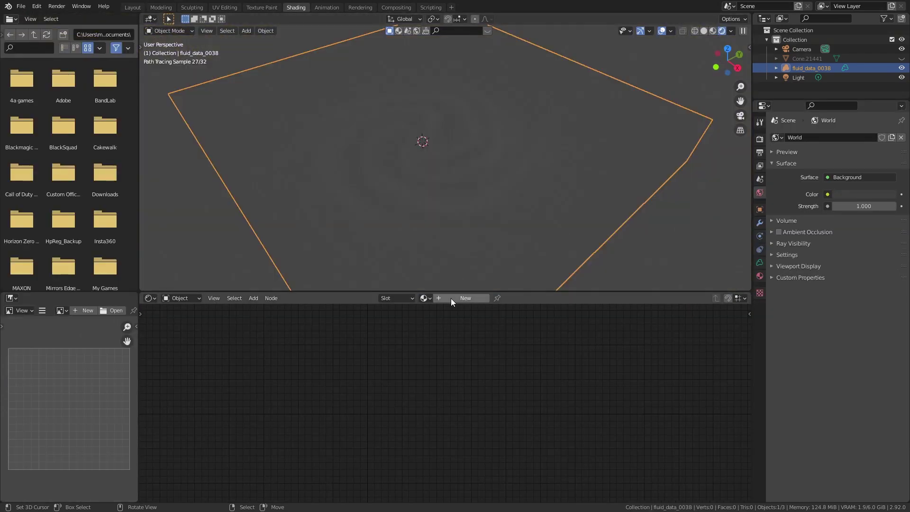
Give fluid_data_0038 a new Material.001 with Principled Volume density 14.000
left_click(451, 298)
middle_click_drag(481, 375, 497, 386)
scroll(455, 380, "up", 1)
mouse_move(434, 356)
left_mouse_down()
mouse_move(498, 356)
mouse_move(436, 356)
left_mouse_up()
middle_click_drag(356, 346, 549, 371)
left_click(432, 341)
key("ctrl+v")
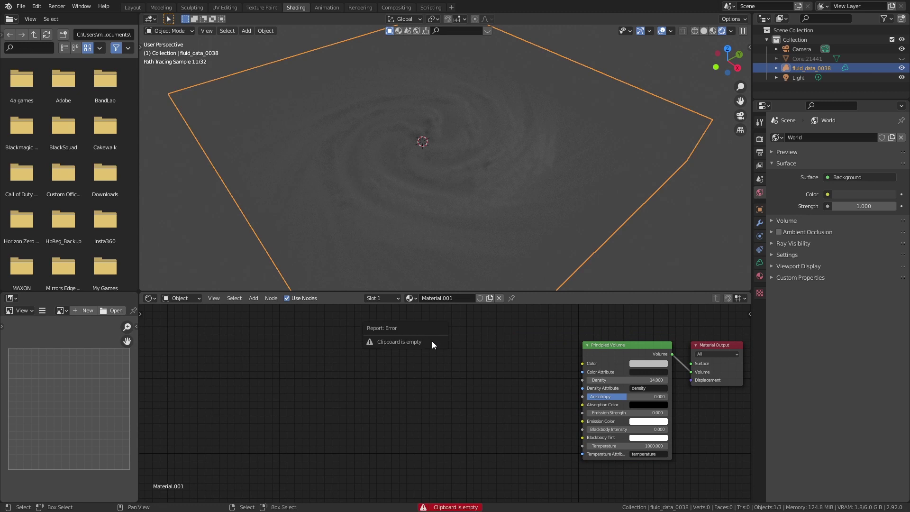
Add a Math Multiply node with value 100 to the density chain
key("shift+a")
left_click(411, 363)
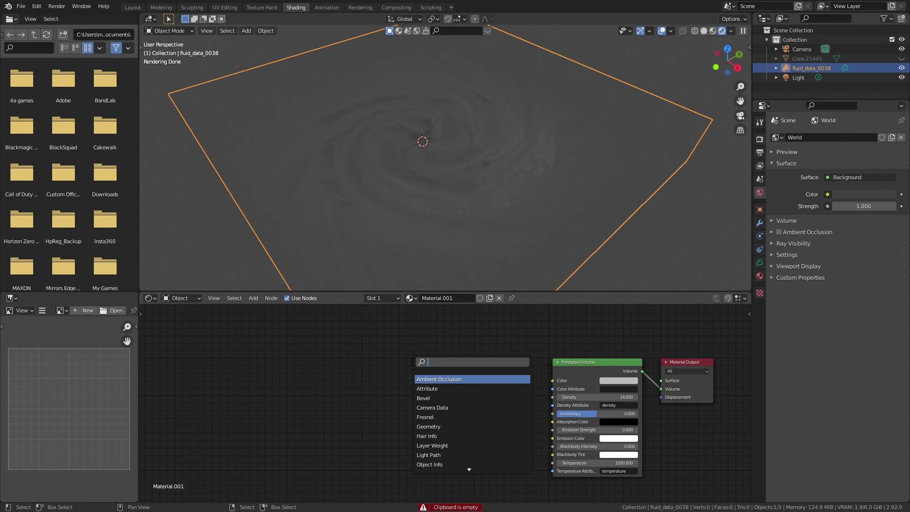
type("00")
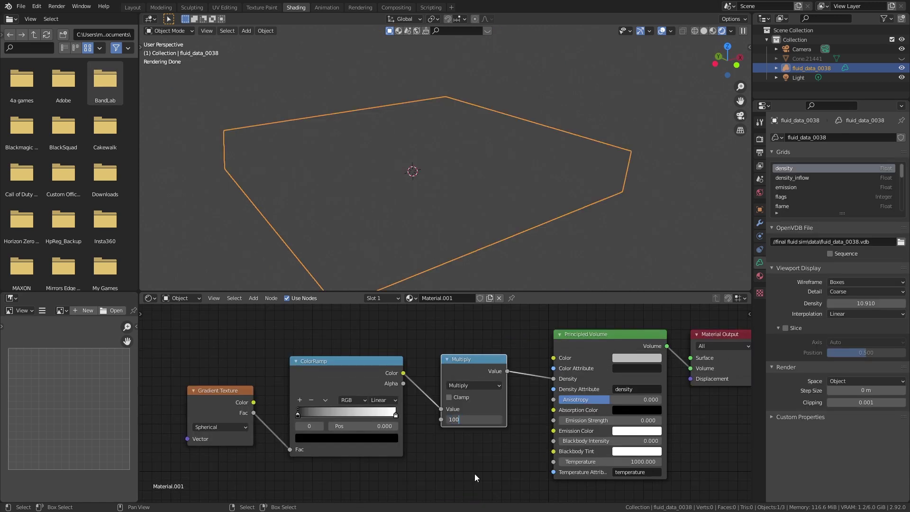
key("Return")
Move the ColorRamp stops to 0.950 and 0.914 and link the Gradient Texture's Fac onward
left_click_drag(304, 414, 332, 415)
left_click_drag(400, 418, 300, 408)
mouse_move(395, 415)
left_mouse_down()
mouse_move(350, 414)
mouse_move(408, 420)
left_mouse_up()
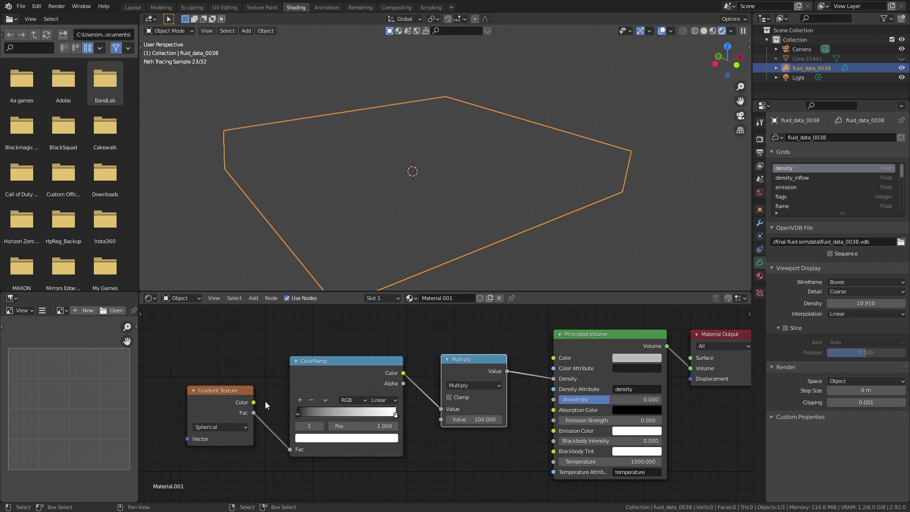
left_click_drag(253, 413, 690, 368)
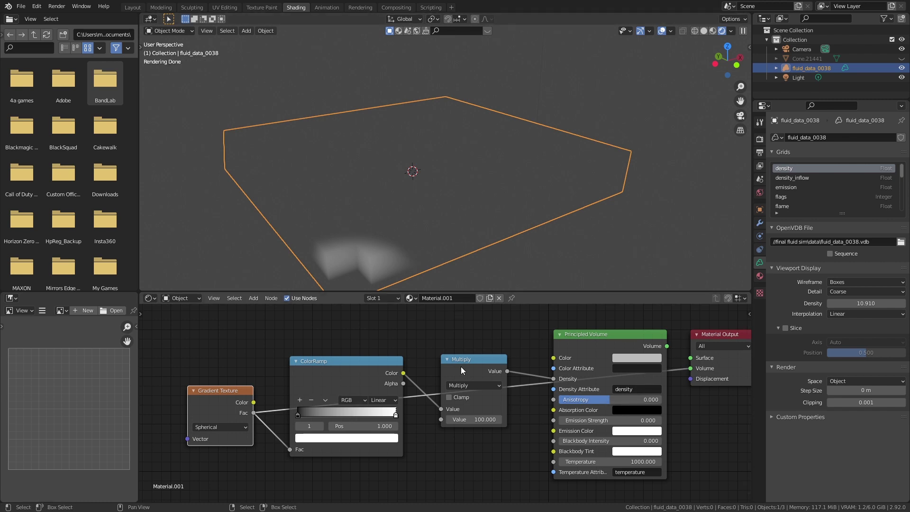
middle_click_drag(467, 363, 568, 329)
scroll(446, 374, "up", 1)
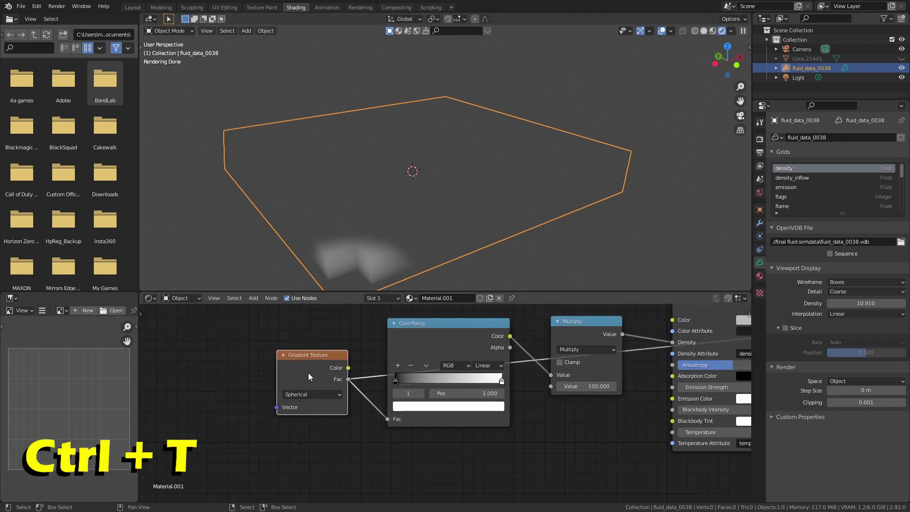
Add Texture Coordinate and Mapping nodes to the Gradient Texture, trying a -2 m X/Y location
key("ctrl+t")
middle_click_drag(308, 372, 506, 372)
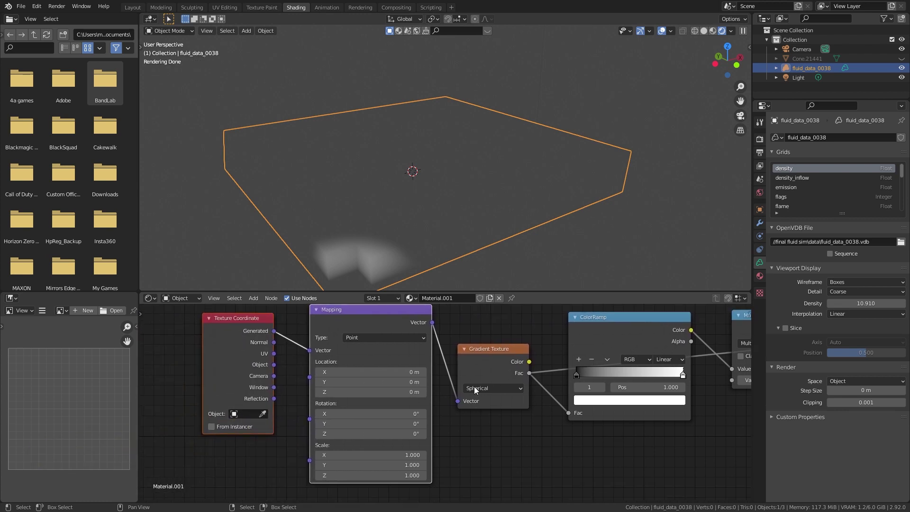
left_click_drag(374, 391, 374, 373)
right_click(374, 390)
left_click(376, 382)
type("-2")
key("Return")
middle_click_drag(488, 190, 467, 142)
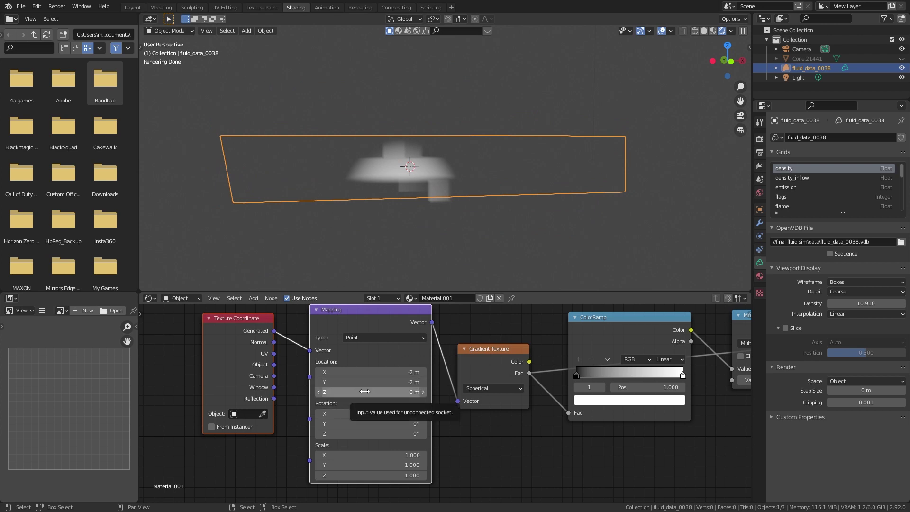
Set the Mapping scale X/Y to 0.5 and location X/Y to -1 m
left_click_drag(378, 455, 379, 465)
type(".5")
key("Return")
middle_click_drag(419, 164, 416, 223)
left_click_drag(393, 373, 393, 382)
type("-1")
key("Return")
middle_click_drag(503, 142, 489, 94)
Lower the Mapping Z location to -0.39 m and nudge X, checking from top view
left_click(392, 392)
type("-1")
key("Return")
left_click_drag(392, 392, 415, 392)
middle_click_drag(455, 199, 442, 32)
key("KP_7")
left_click_drag(393, 372, 400, 373)
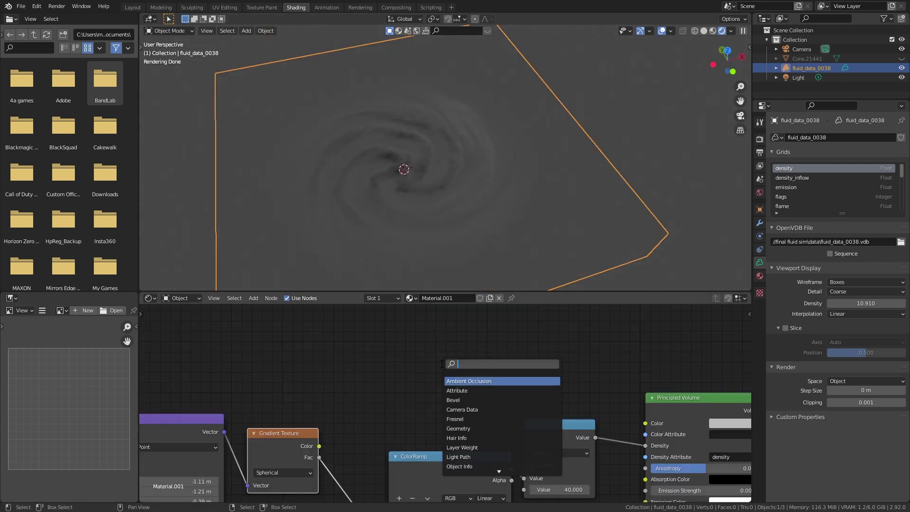
Add a ColorRamp between the Gradient Texture Fac and the Principled Volume Color
type("col")
left_click(460, 390)
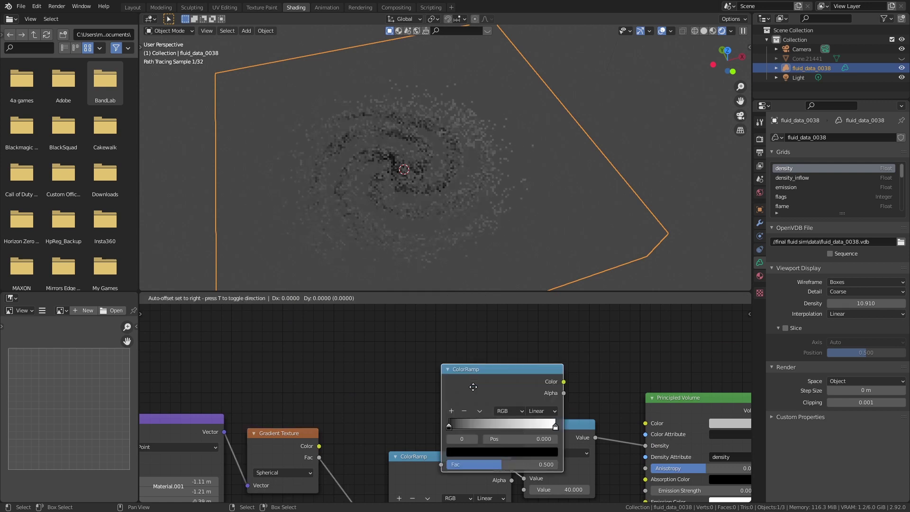
left_click(411, 336)
left_click_drag(320, 458, 378, 414)
left_click_drag(503, 331, 594, 390)
left_click_drag(644, 432, 646, 423)
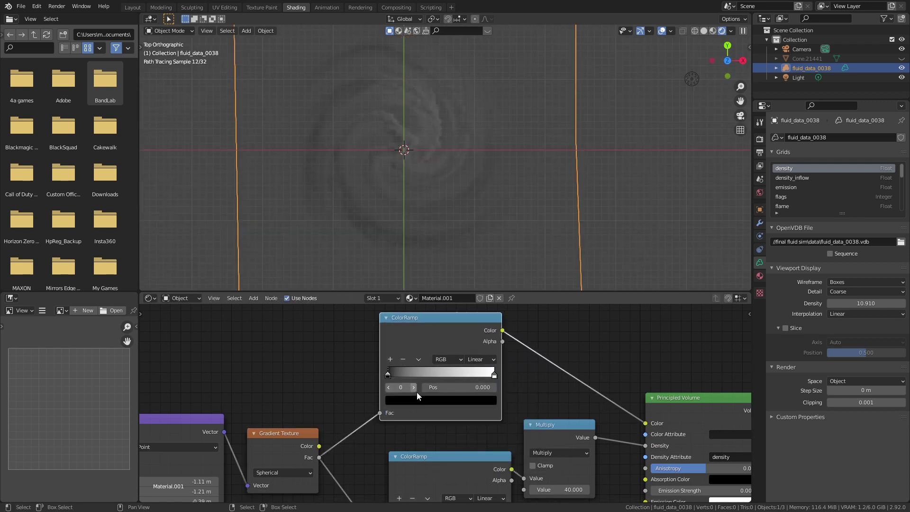
Colour the ramp stops dark blue, dark yellow, and a dark purple middle stop
left_click(420, 400)
left_click_drag(474, 308, 473, 300)
left_click_drag(451, 273, 443, 255)
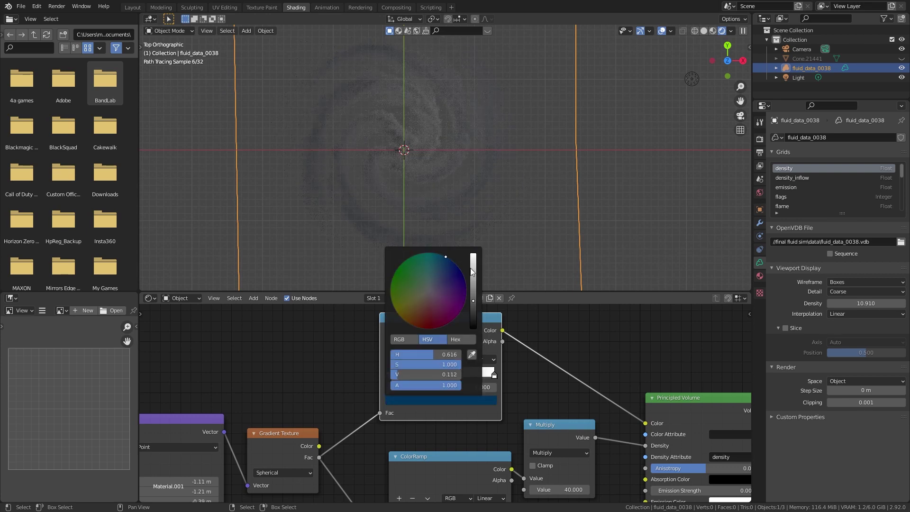
left_click(477, 404)
left_click(398, 314)
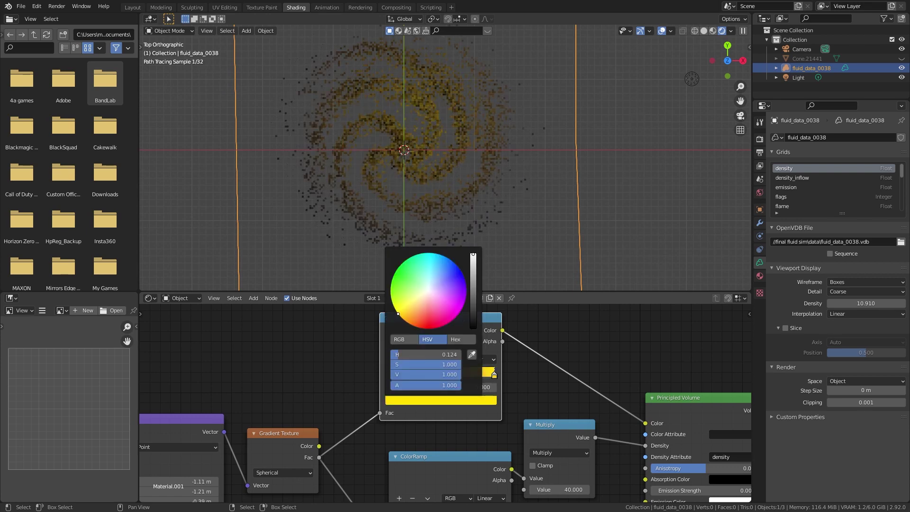
left_click_drag(474, 261, 473, 283)
left_click(398, 315)
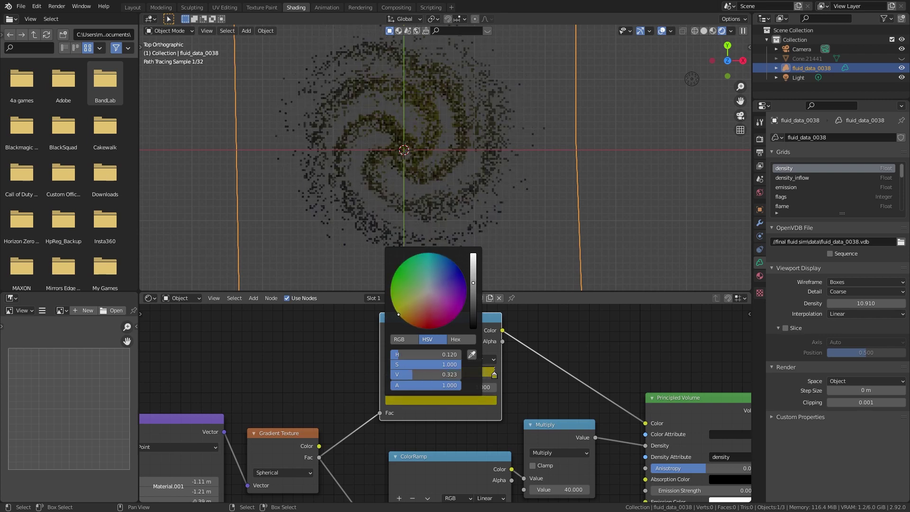
left_click(391, 360)
left_click(454, 399)
left_click_drag(465, 280, 465, 297)
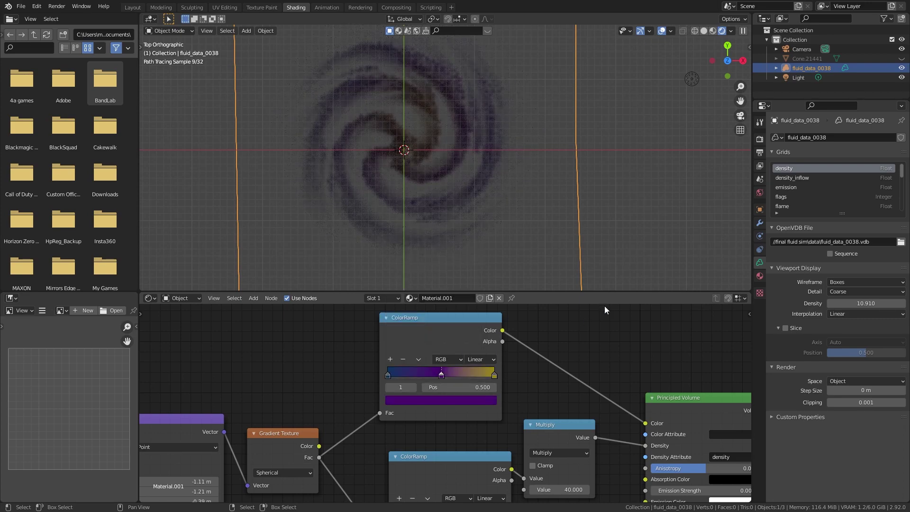
Shift the Mapping X location to -1.37 m and view the galaxy in perspective
middle_click_drag(327, 403, 467, 313)
left_click_drag(303, 392, 326, 393)
middle_click_drag(560, 142, 581, 72)
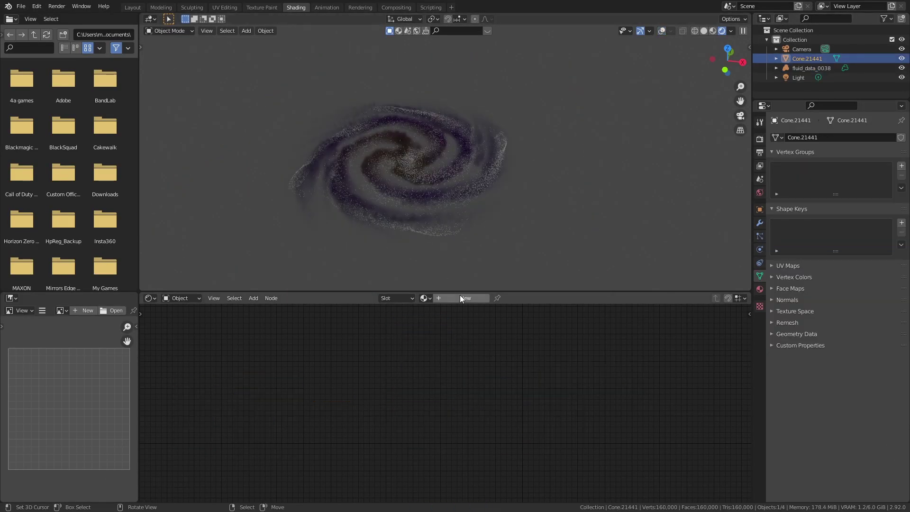
Give the cone stars a new material whose Principled BSDF is replaced by Emission at strength 60
left_click(461, 297)
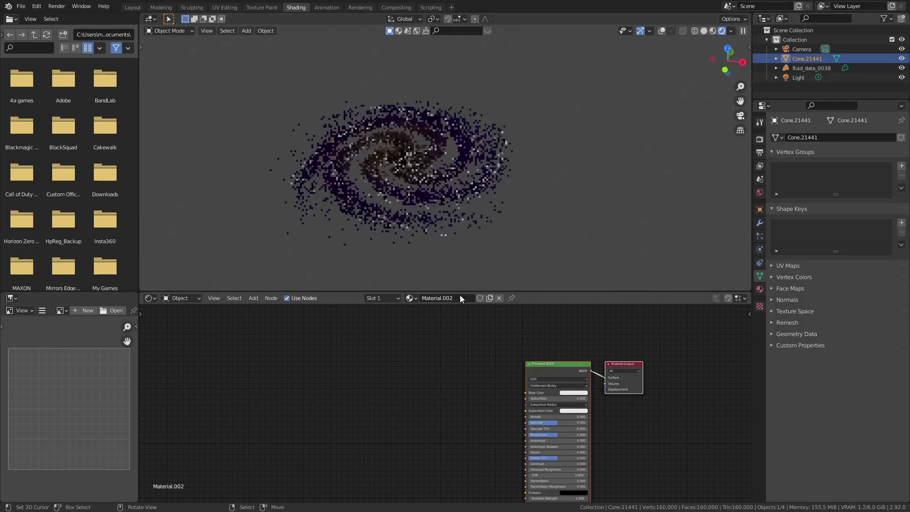
left_click_drag(557, 368, 475, 342)
key("x")
key("shift+a")
left_click(477, 345)
type("em")
key("Return")
left_click_drag(559, 380, 605, 377)
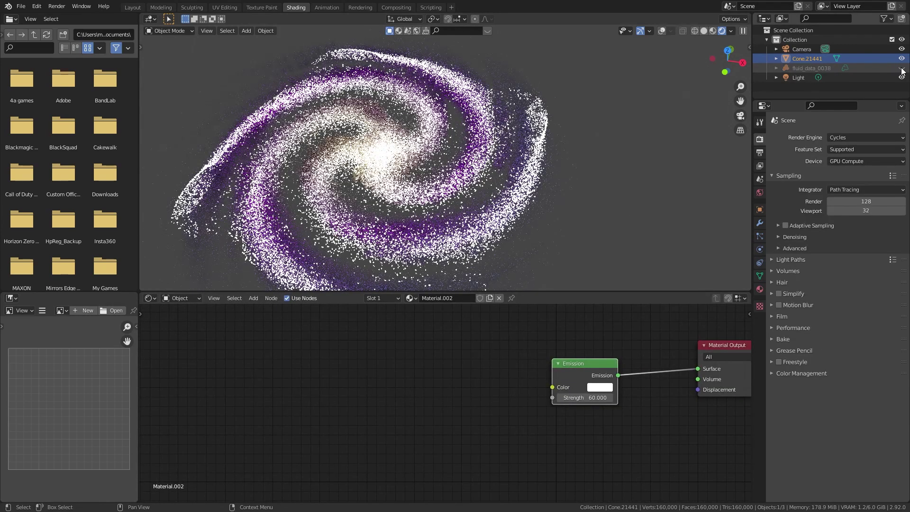
Hide the fluid_data_0038 volume from the viewport
left_click(902, 67)
key("shift+a")
left_click(470, 376)
Add a Gradient Texture node and arrange it beside the Emission node
type("grad")
key("Return")
left_click(461, 360)
middle_click_drag(530, 331, 470, 391)
left_click_drag(403, 386, 449, 328)
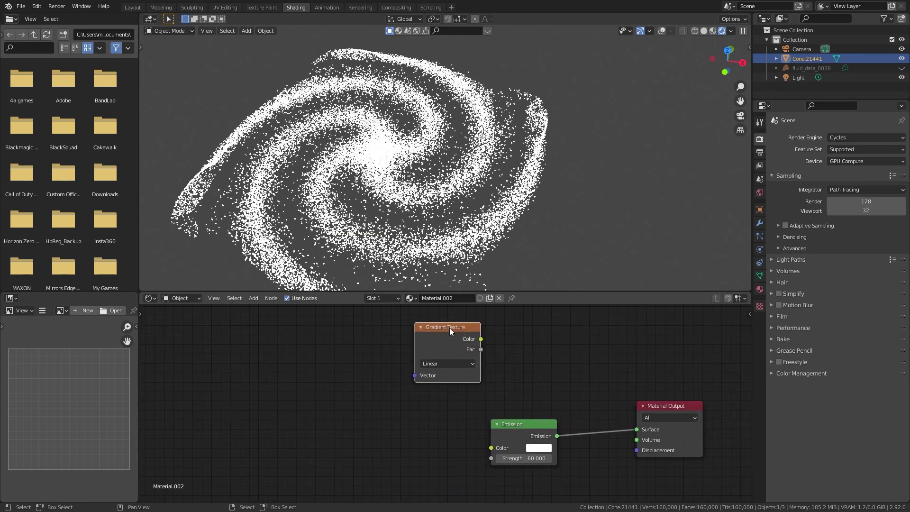
left_click_drag(530, 422, 428, 437)
middle_click_drag(499, 362, 504, 334)
left_click_drag(467, 328, 379, 332)
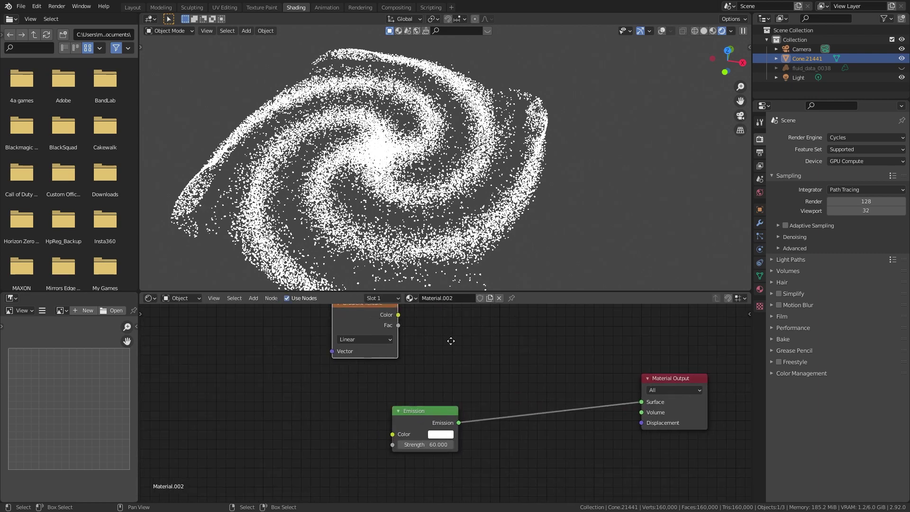
middle_click_drag(451, 341, 446, 372)
Insert a Mix Shader onto the Emission-to-output link
key("shift+a")
left_click(581, 383)
type("mix")
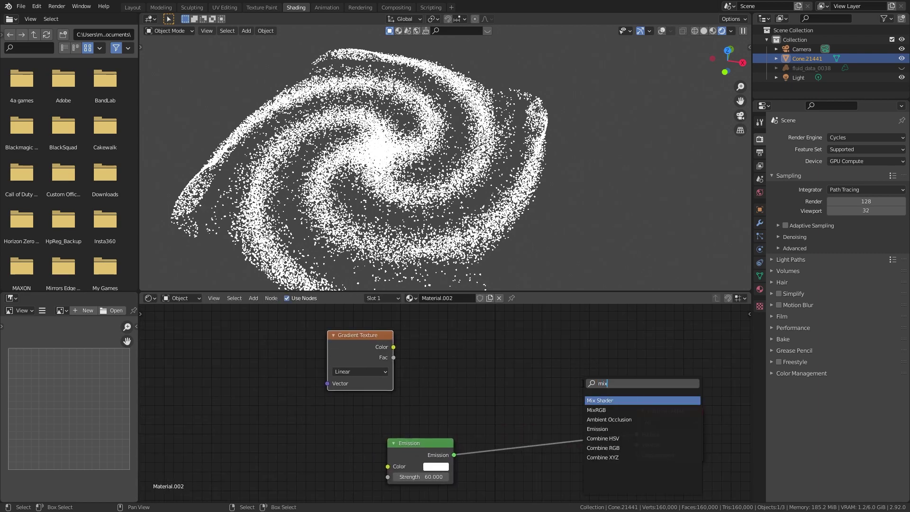
key("Return")
left_click(534, 400)
Add a Transparent BSDF as the mix's second shader and drive the mix factor with the gradient's Fac
key("shift+a")
left_click(515, 358)
type("tra")
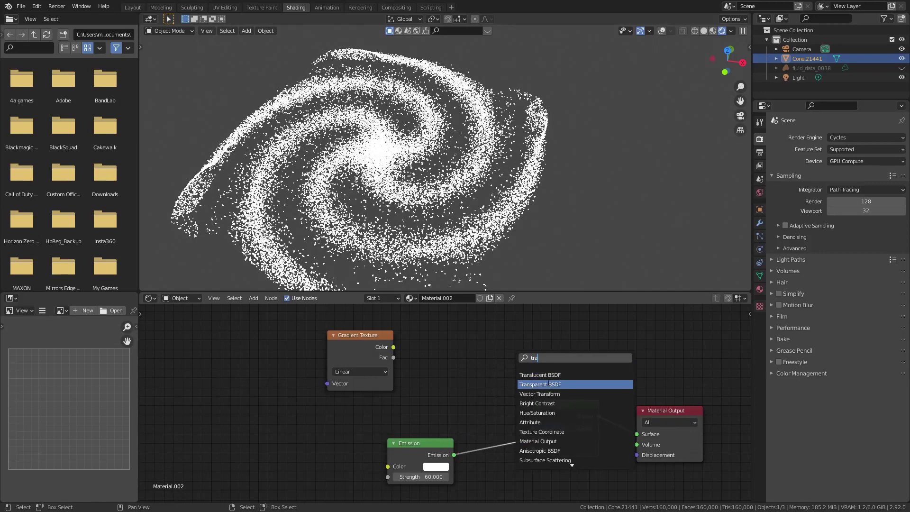
left_click(540, 384)
left_click(473, 461)
left_click_drag(538, 478, 533, 449)
left_click_drag(423, 440, 419, 418)
left_click_drag(393, 358, 437, 375)
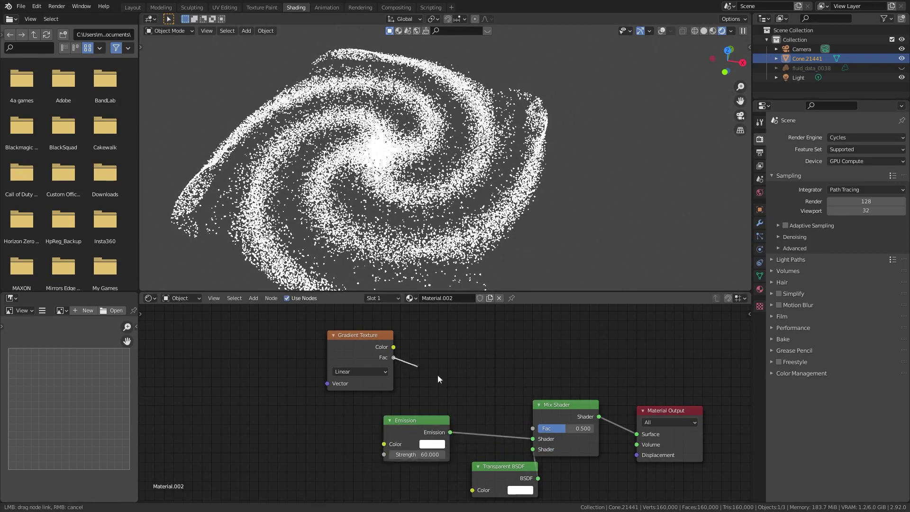
left_click_drag(533, 425, 533, 428)
left_click_drag(351, 346, 405, 335)
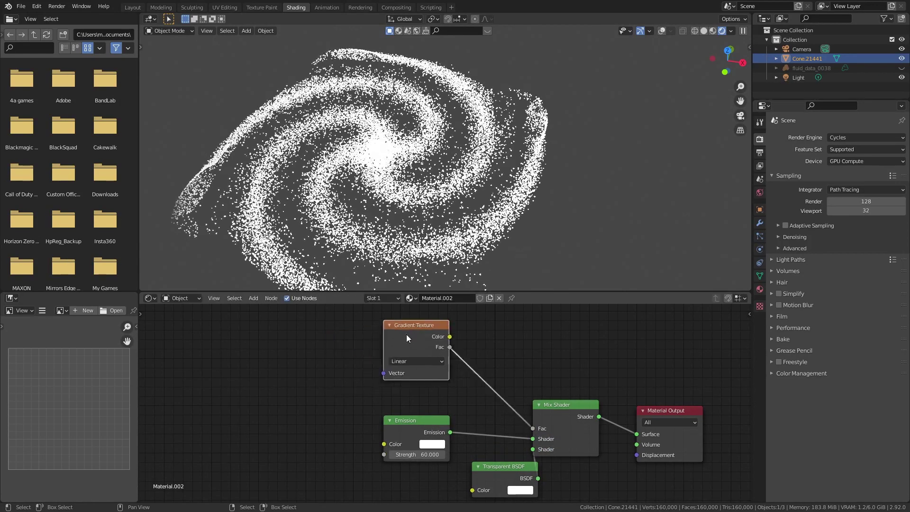
Make the Gradient Texture Spherical on Object coordinates and set its Mapping X scale to 0.6
key("ctrl+t")
left_click(531, 398)
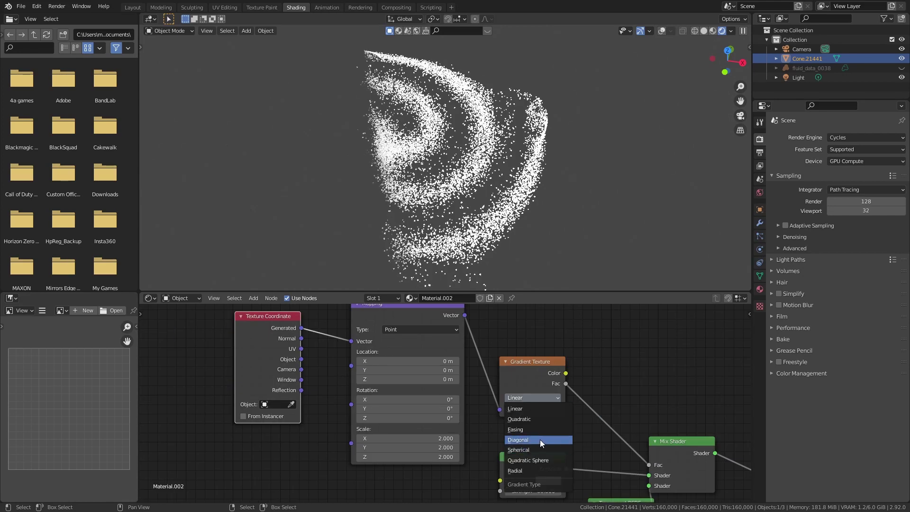
left_click(543, 450)
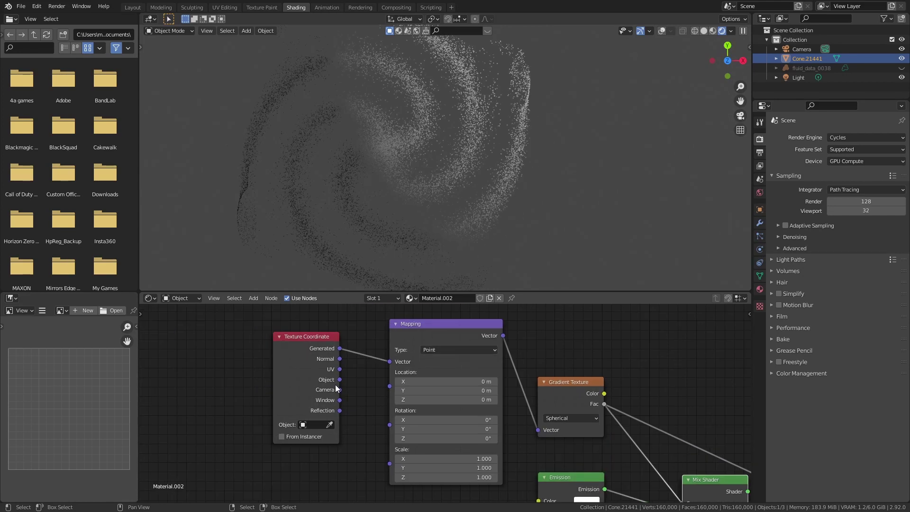
left_click_drag(340, 379, 394, 362)
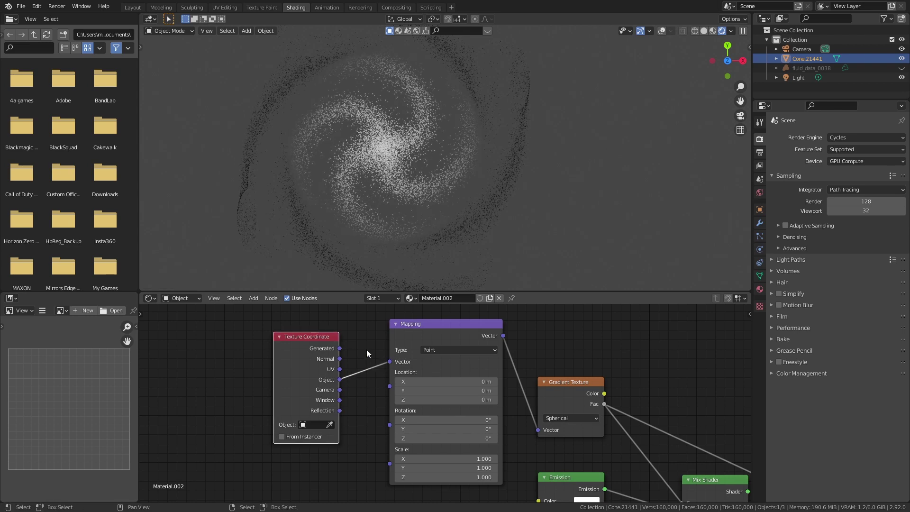
left_click(464, 459)
type("2")
key("Return")
left_click(465, 459)
type("0.6")
key("Return")
key("Return")
left_click(459, 476)
type(".6")
key("Return")
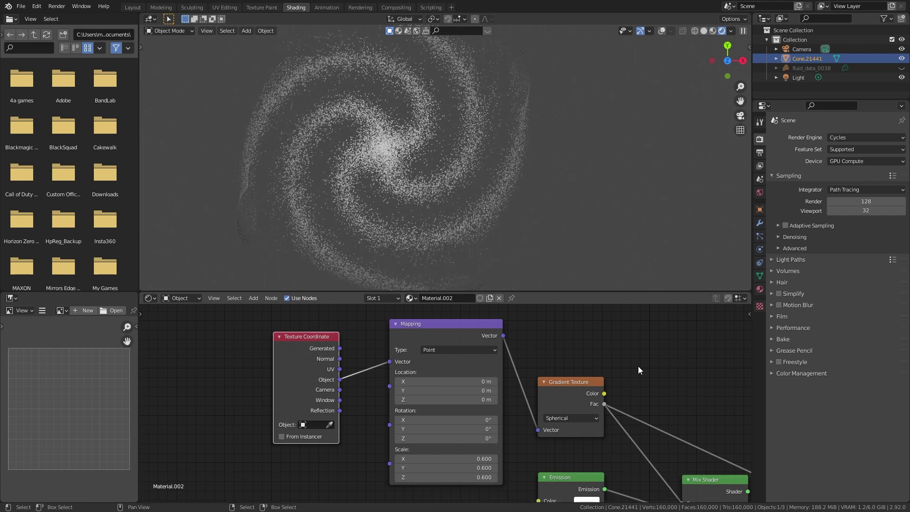
Rearrange the Mapping and Gradient nodes and insert a ColorRamp into the mix factor link
middle_click_drag(702, 350, 629, 315)
left_click_drag(409, 340, 309, 328)
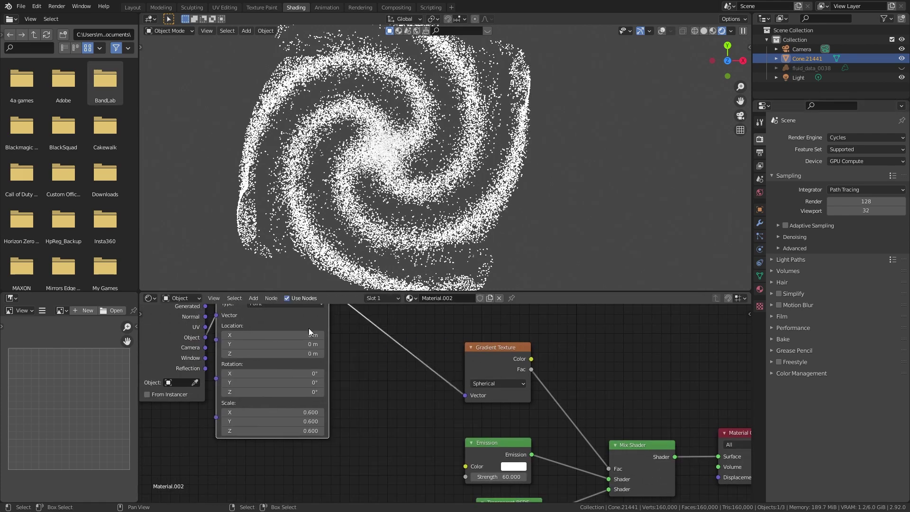
left_click_drag(493, 347, 410, 321)
key("shift+a")
type("col")
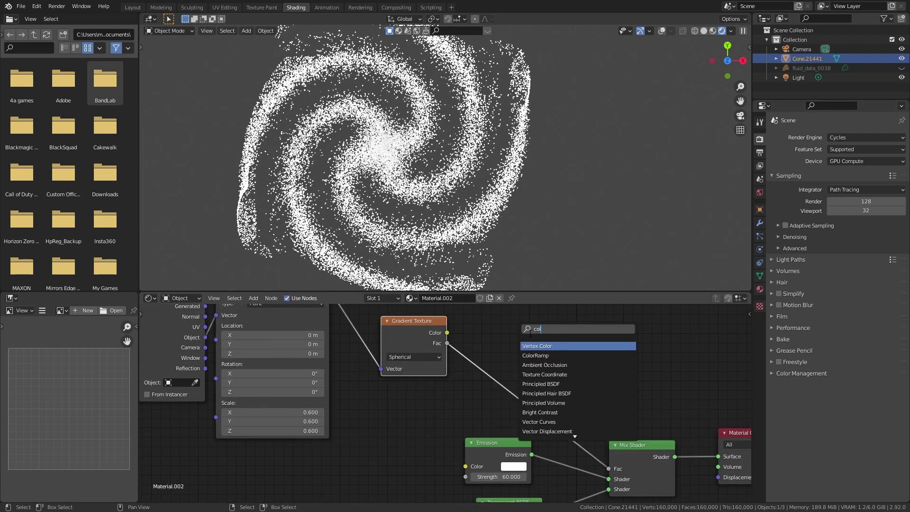
left_click(537, 355)
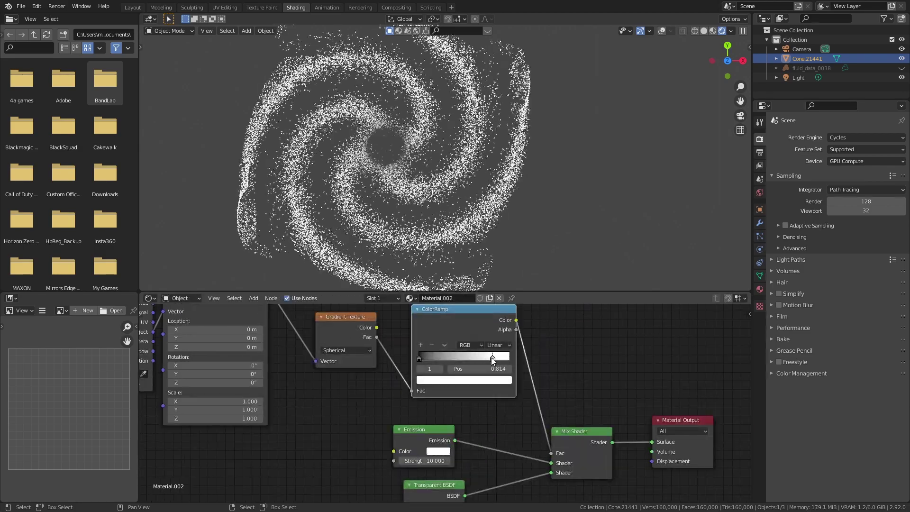
mouse_move(493, 360)
left_mouse_down()
mouse_move(442, 358)
mouse_move(508, 369)
left_mouse_up()
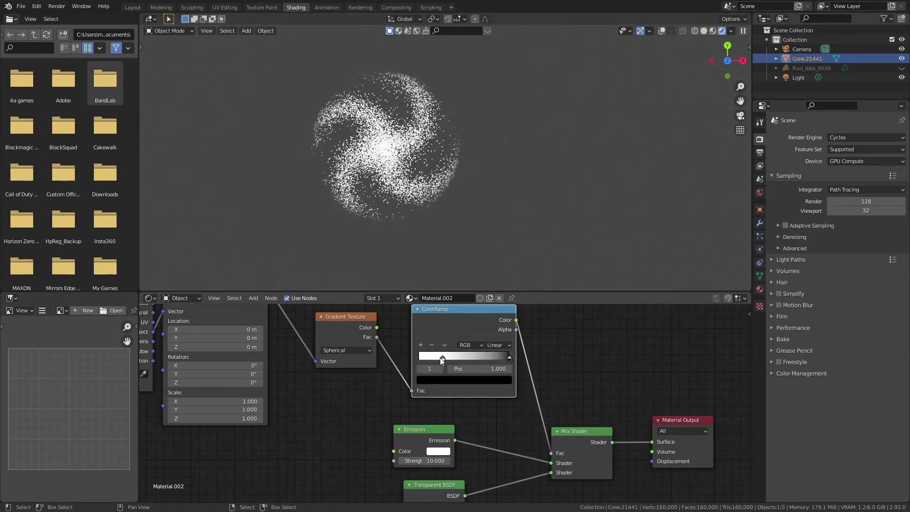
scroll(341, 380, "up", 1)
middle_click_drag(366, 380, 461, 369)
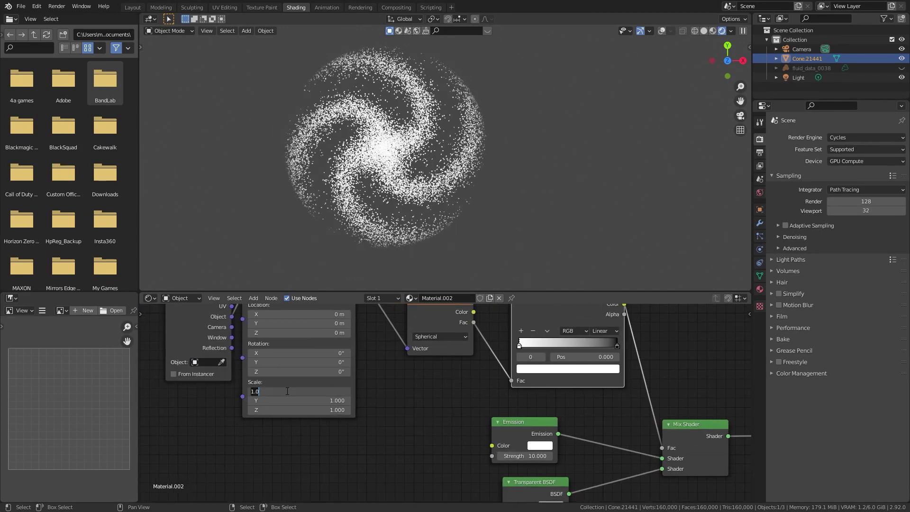
Confirm the Mapping scale of 0.6 on both X and Y
key("Return")
type(".6")
key("Return")
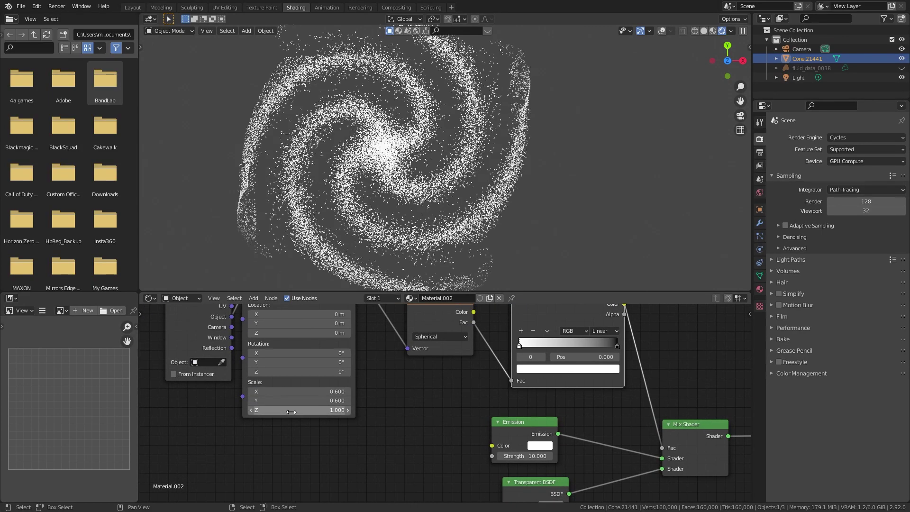
middle_click_drag(557, 408, 520, 419)
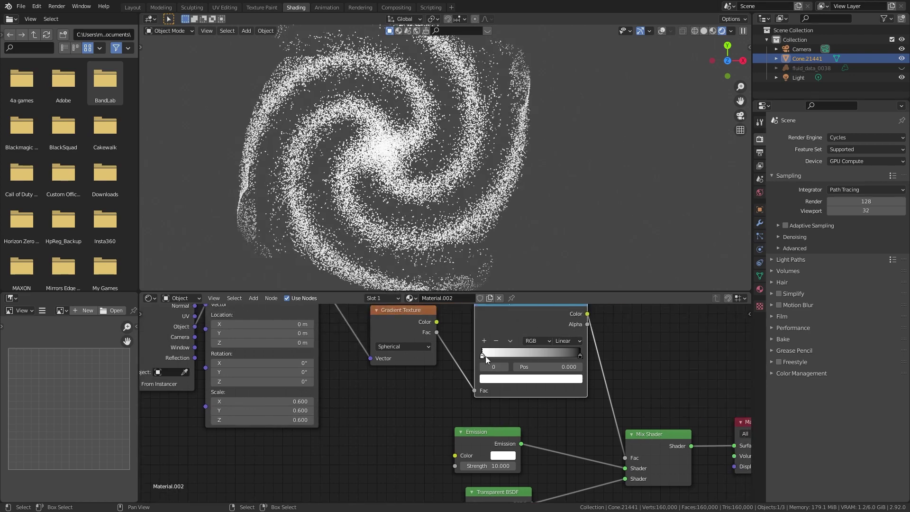
Add a middle ramp stop, switch to B-Spline, and place stops at 0.945 and 0.132
left_click(484, 341)
left_click(567, 340)
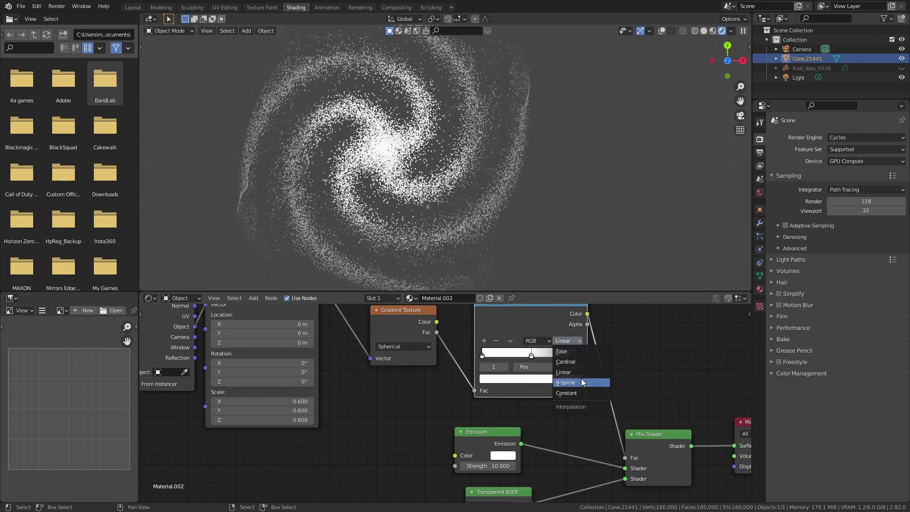
left_click(581, 378)
left_click_drag(533, 354, 581, 362)
mouse_move(482, 356)
left_mouse_down()
mouse_move(513, 356)
mouse_move(498, 358)
left_mouse_up()
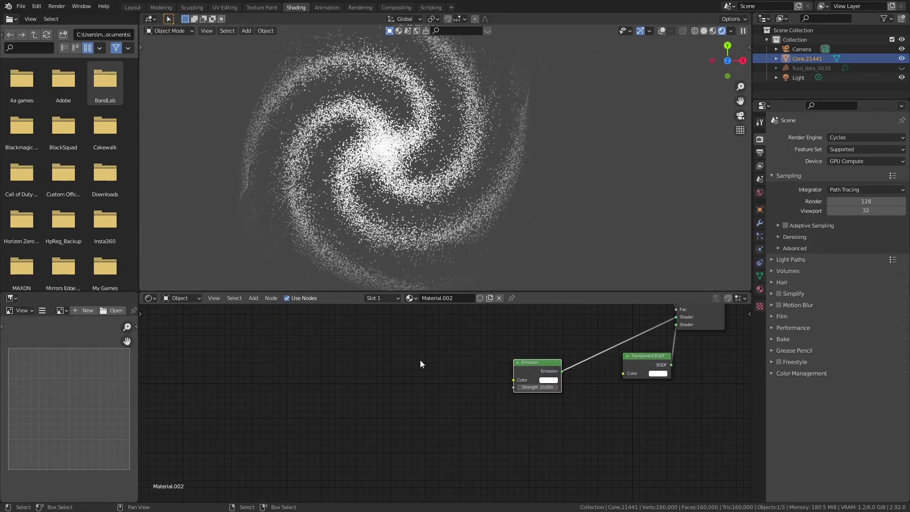
Add a Noise Texture and link it into the star Mix Shader factor
key("shift+a")
left_click(411, 355)
type("noise")
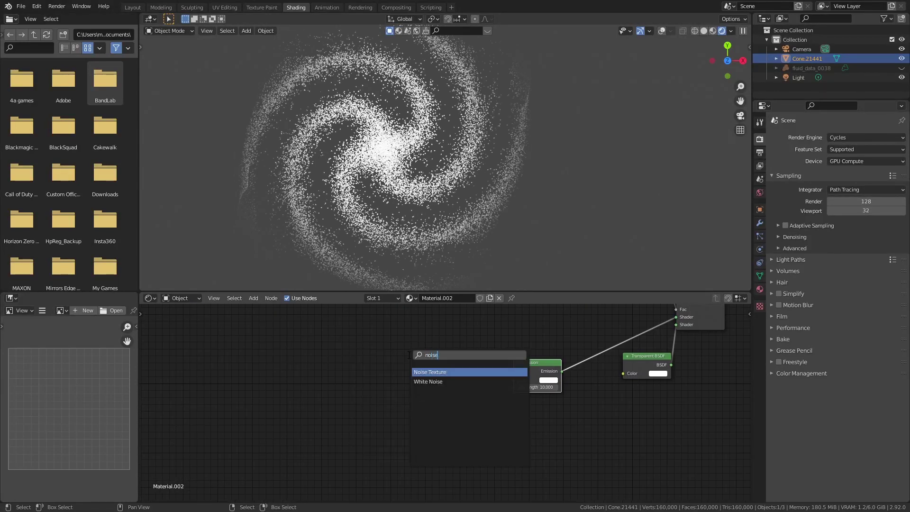
left_click(436, 374)
left_click(446, 362)
middle_click_drag(519, 345, 319, 408)
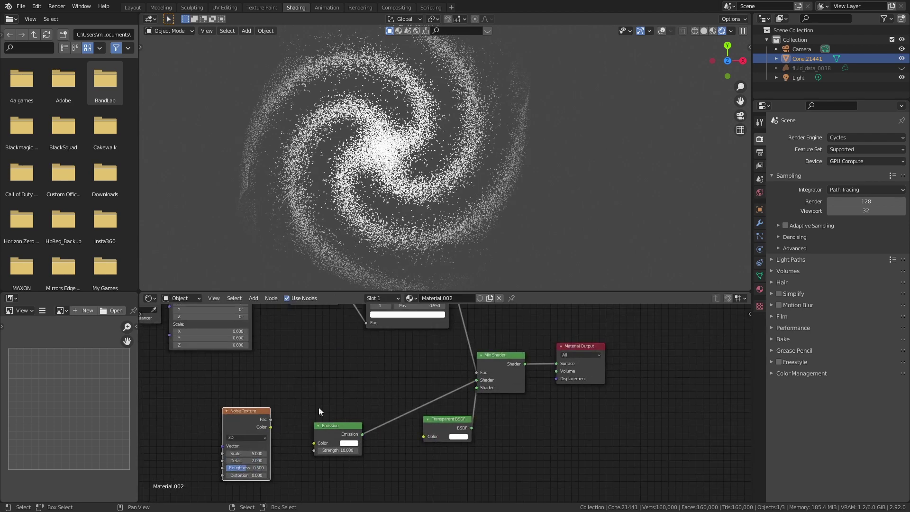
left_click_drag(275, 423, 555, 364)
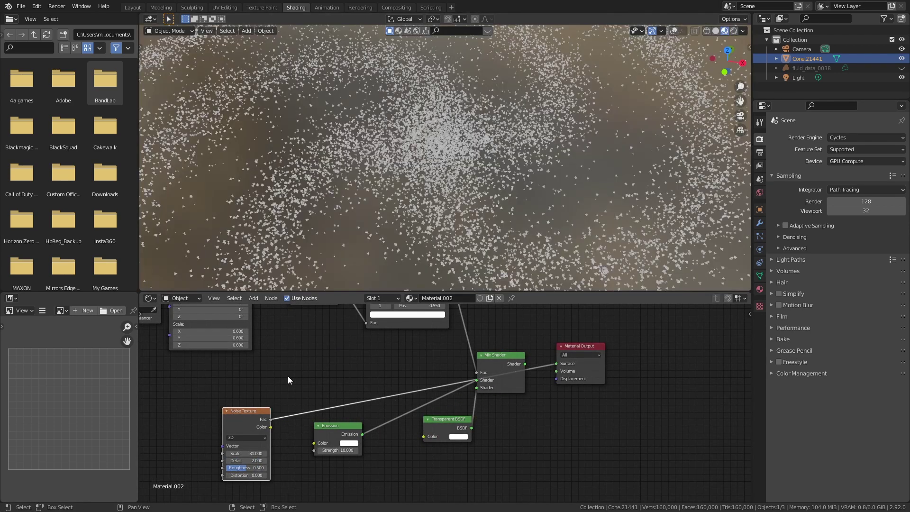
Insert a Constant ColorRamp on the noise-to-Mix Shader link, with the white stop near 0.482
key("shift+a")
left_click(319, 349)
type("col")
key("Down")
key("Return")
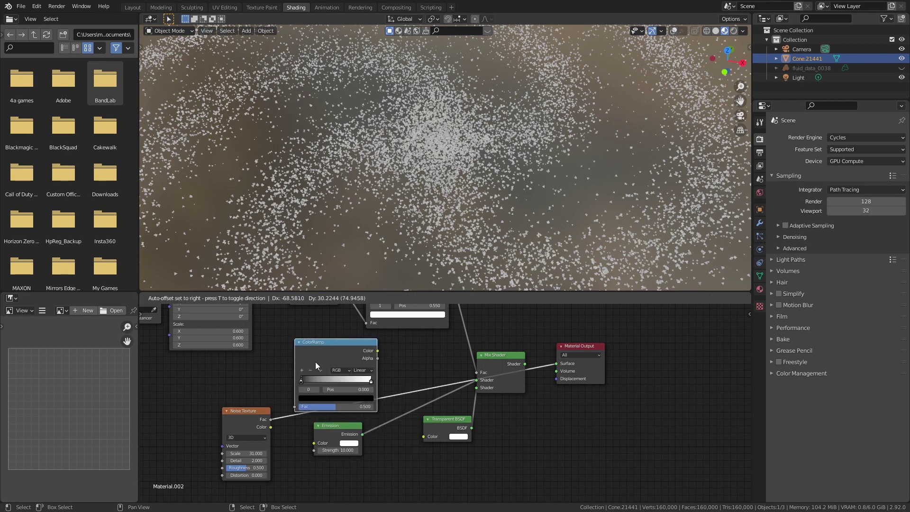
left_click(315, 362)
left_click(371, 406)
left_click_drag(374, 382, 333, 383)
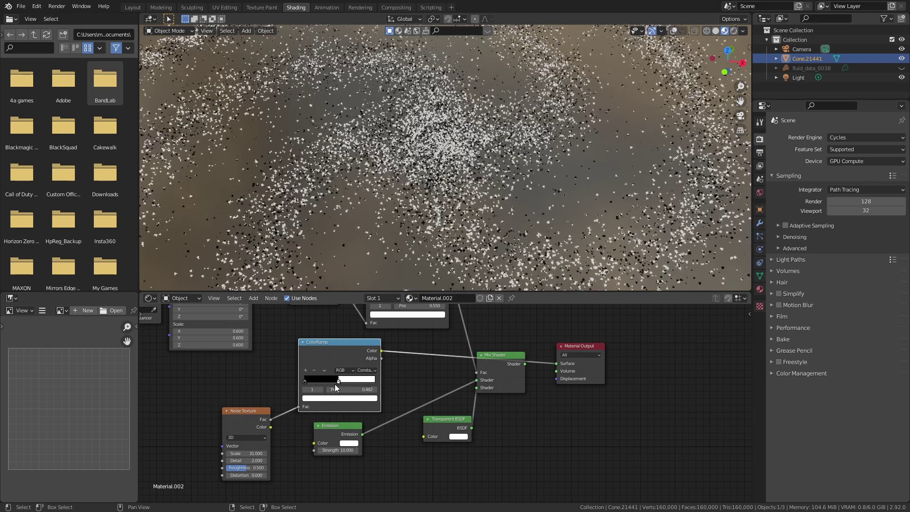
scroll(451, 157, "up", 4)
middle_click_drag(451, 156, 495, 148)
Raise the Noise Texture scale to 57.600 and tidy the Texture Coordinate and Mapping nodes
left_click_drag(245, 453, 308, 453)
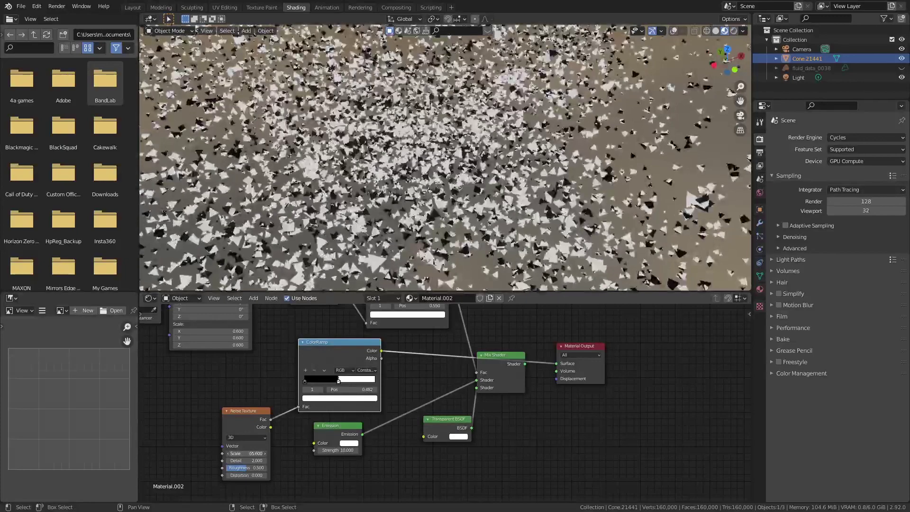
mouse_move(338, 381)
left_mouse_down()
mouse_move(367, 382)
mouse_move(355, 381)
left_mouse_up()
scroll(449, 95, "down", 4)
middle_click_drag(449, 94, 451, 138)
scroll(465, 128, "down", 4)
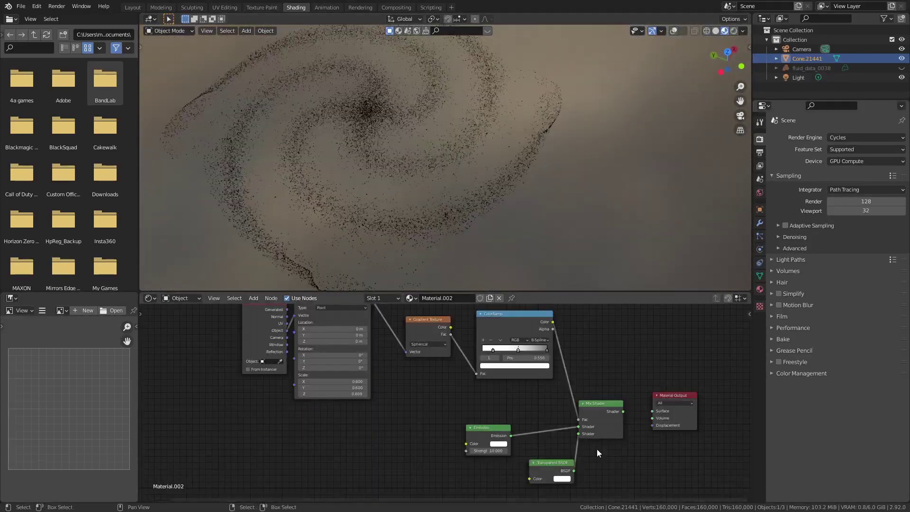
middle_click_drag(265, 318, 335, 337)
left_click_drag(334, 336, 262, 335)
left_click_drag(396, 324, 365, 313)
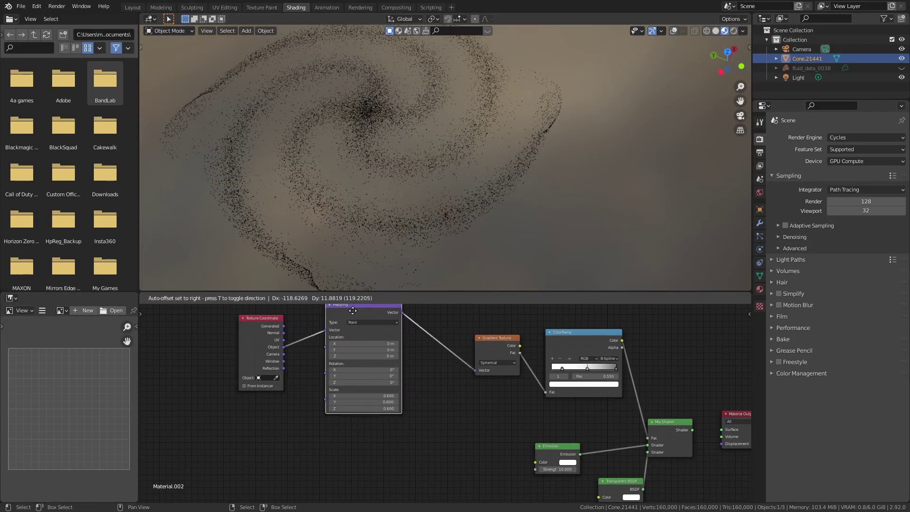
Paste a ColorRamp, fed by the gradient ramp's Color and driving Emission Color
left_click_drag(365, 313, 355, 310)
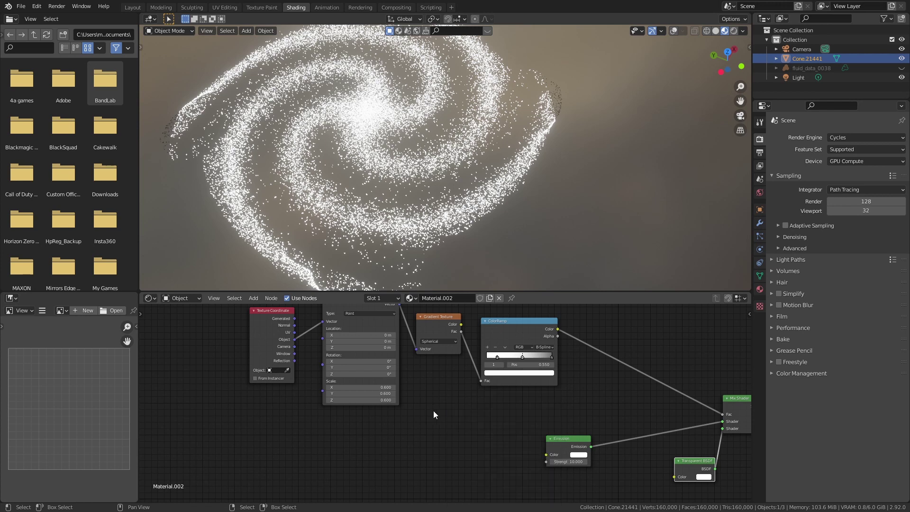
key("ctrl+v")
left_click_drag(495, 356, 496, 397)
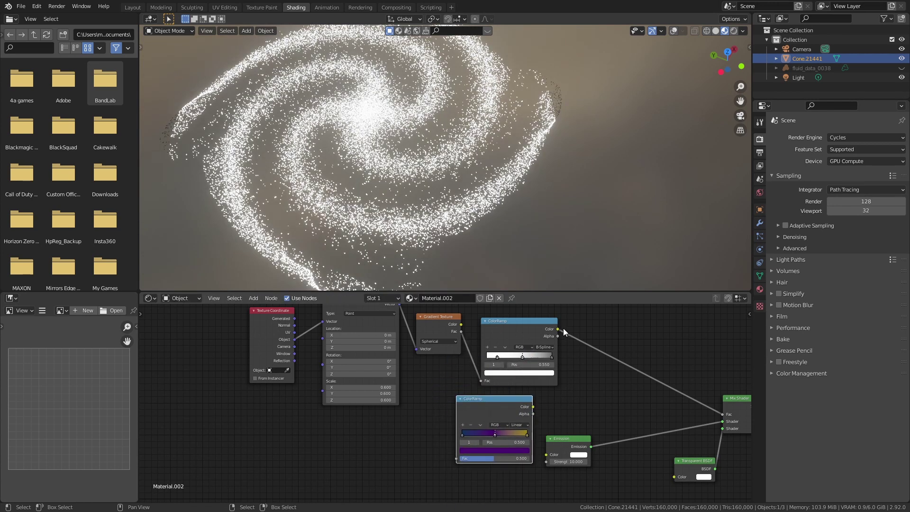
left_click_drag(558, 329, 460, 452)
left_click_drag(492, 408, 542, 458)
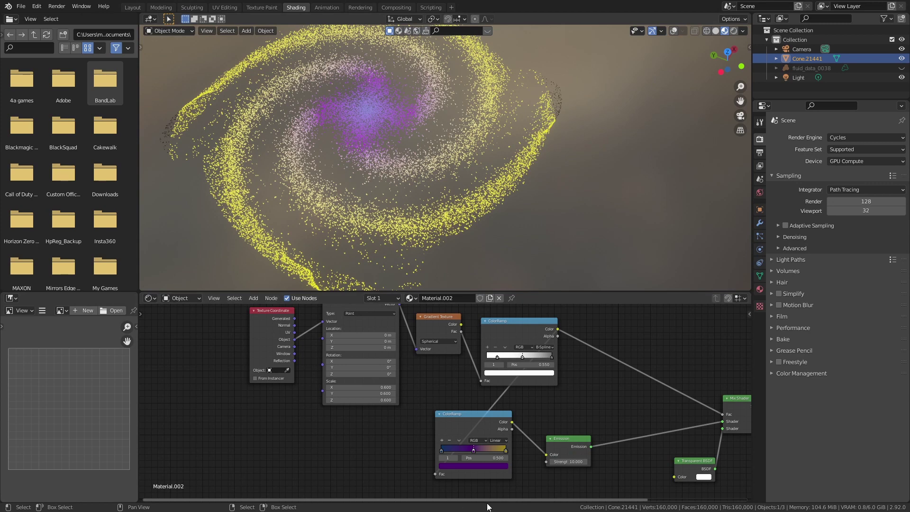
Move the blue stop to the right end at full brightness and brighten the purple to vivid magenta
scroll(442, 401, "up", 2)
scroll(460, 412, "up", 3)
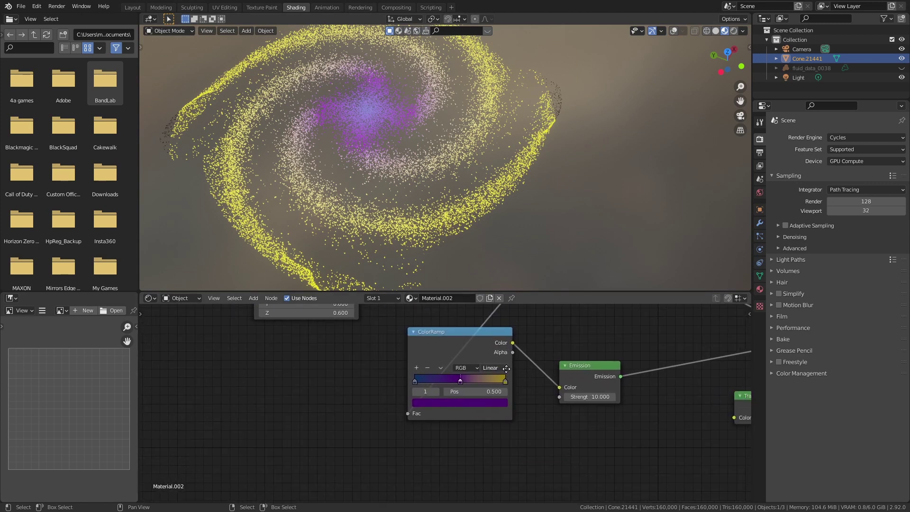
left_click_drag(391, 416, 357, 416)
left_click_drag(491, 412, 537, 411)
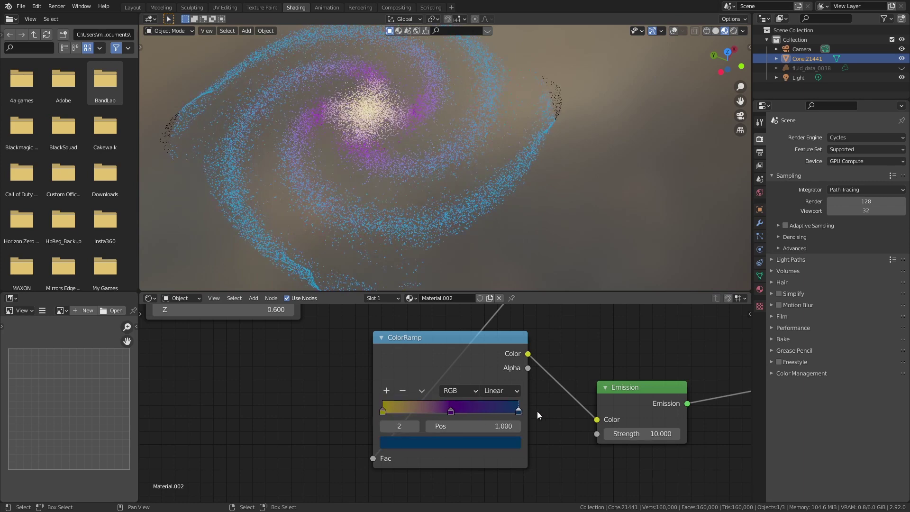
left_click(452, 443)
left_click_drag(491, 288, 492, 257)
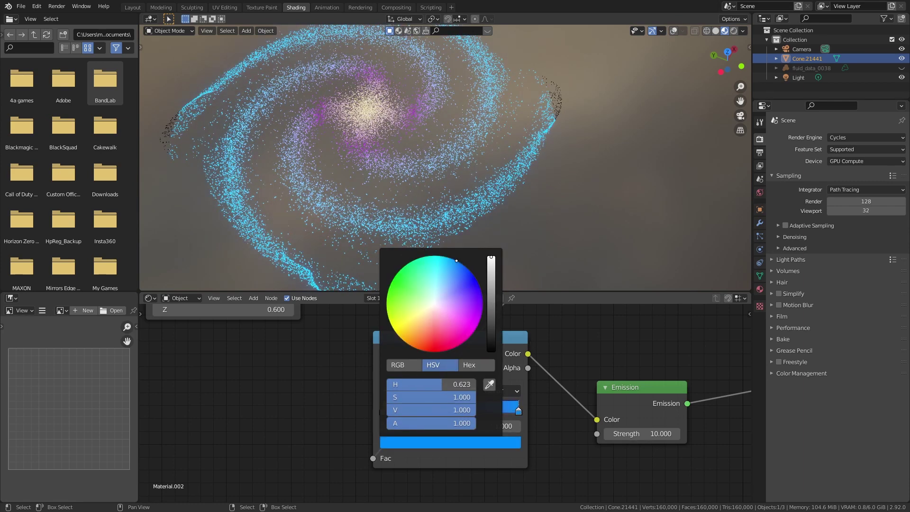
left_click(453, 413)
left_click(456, 443)
left_click_drag(491, 313, 491, 259)
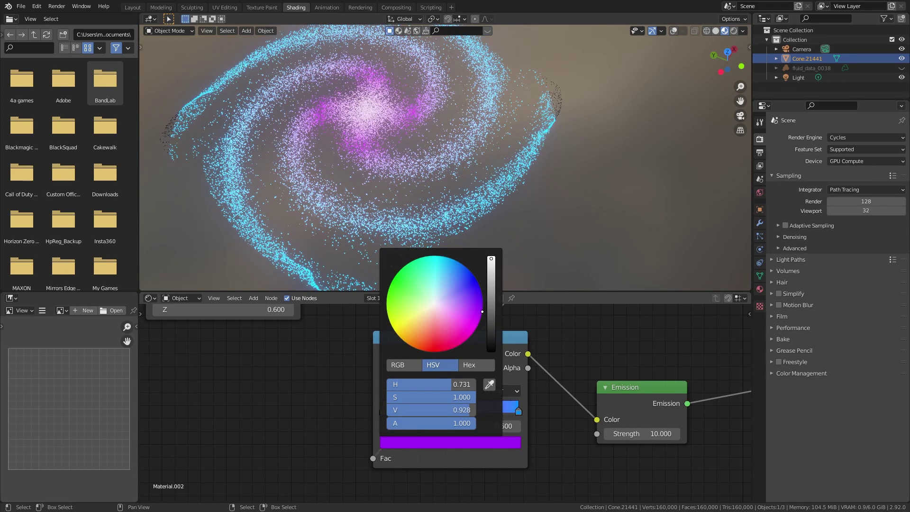
Make the left stop bright yellow at 0.055, set B-Spline, and move purple to 0.905
left_click_drag(381, 412, 387, 411)
left_click(423, 442)
left_click_drag(491, 264, 499, 223)
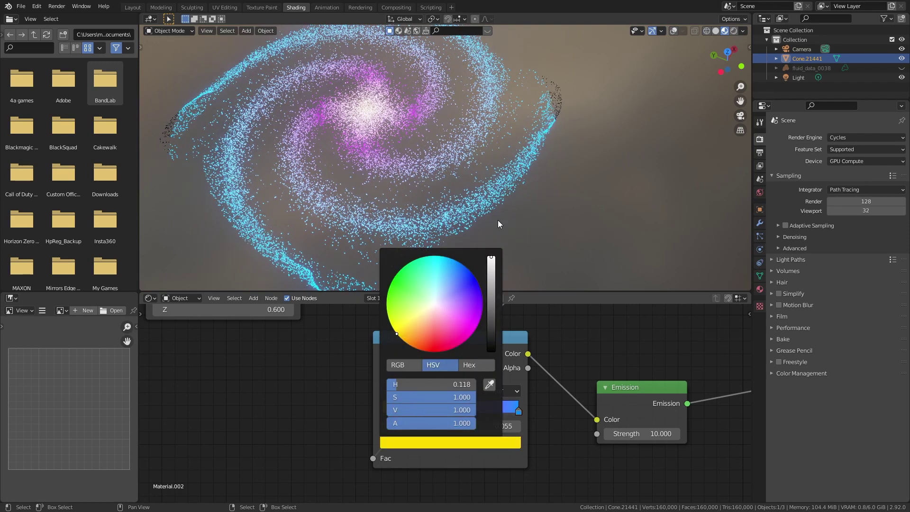
left_click_drag(451, 411, 489, 411)
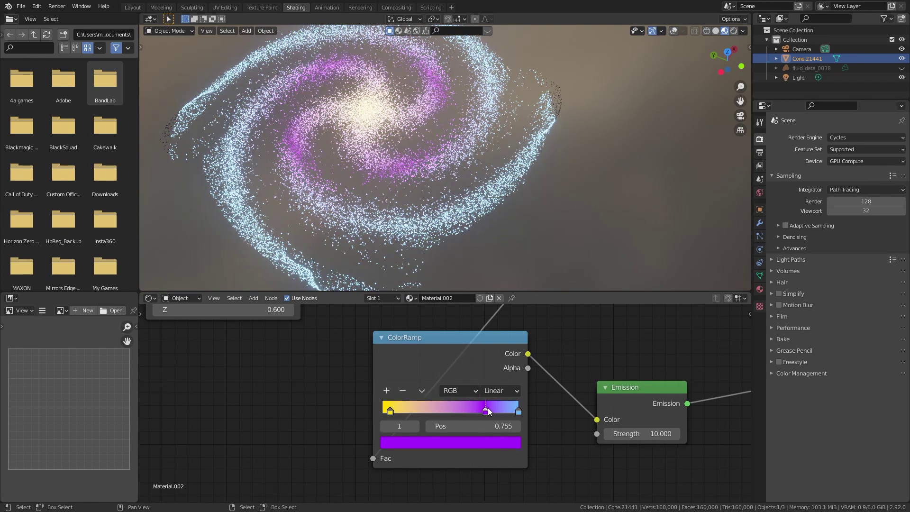
left_click(503, 390)
left_click(505, 448)
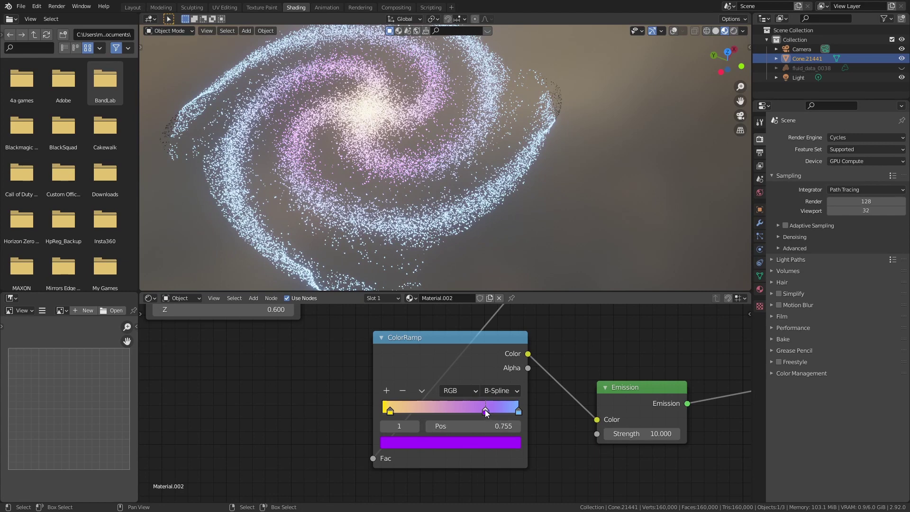
mouse_move(487, 412)
left_mouse_down()
mouse_move(472, 412)
mouse_move(483, 412)
left_mouse_up()
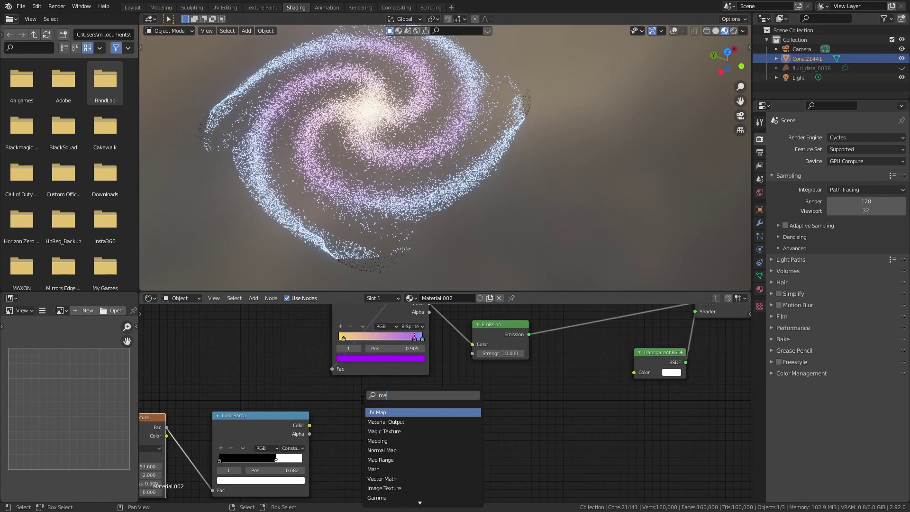
Add a Math node set to Multiply
type("th")
key("Return")
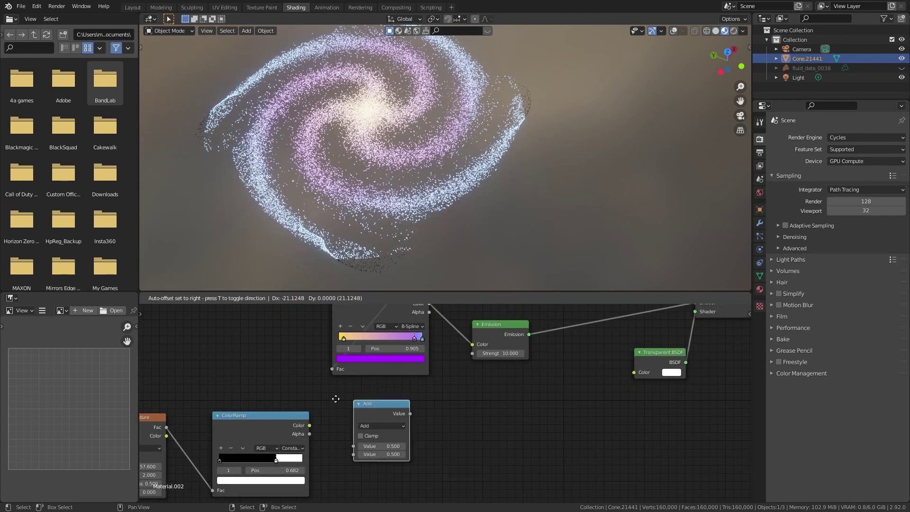
left_click(330, 400)
left_click(353, 425)
left_click(343, 339)
Add a Math Add node of 10 and chain noise ramp → Multiply → Add → Emission Strength
key("shift+a")
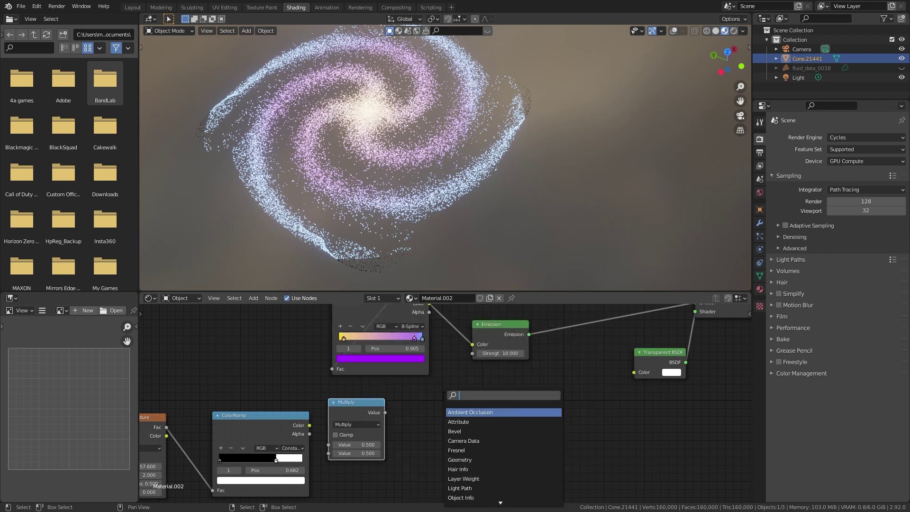
key("BackSpace")
type("math")
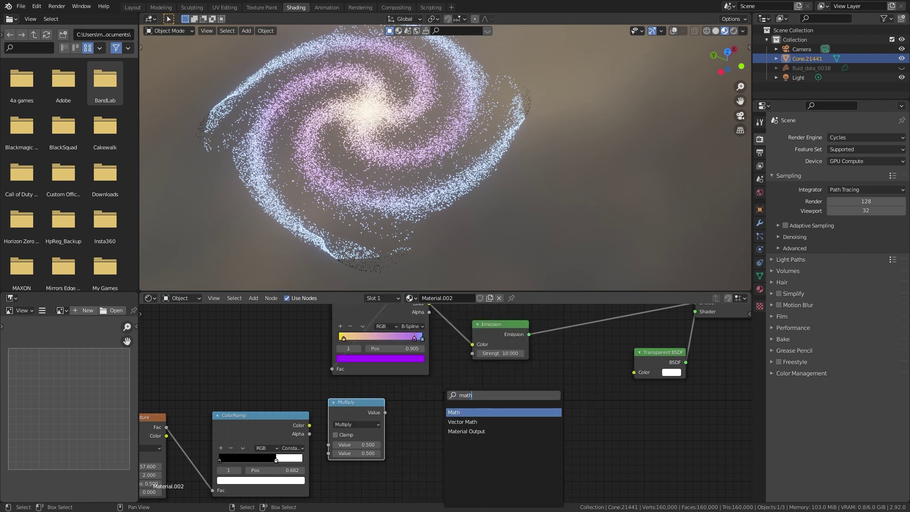
key("Return")
left_click(408, 385)
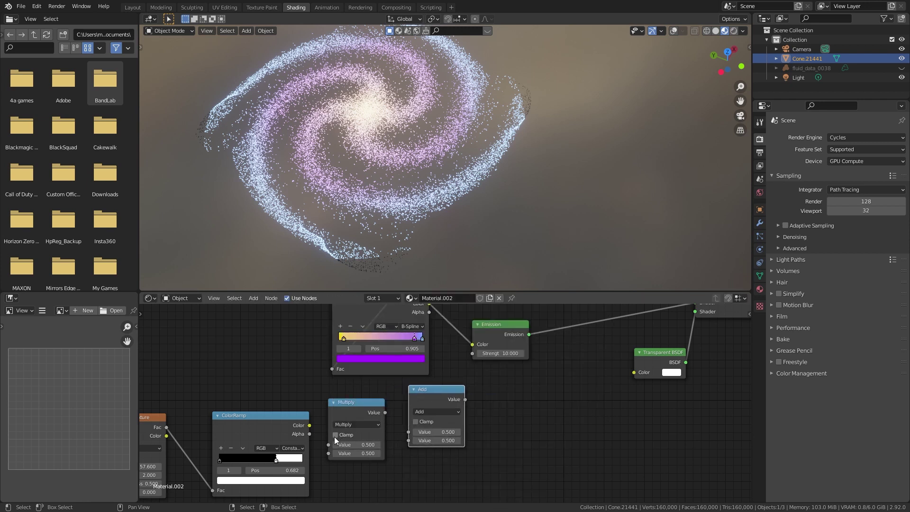
left_click_drag(310, 434, 328, 445)
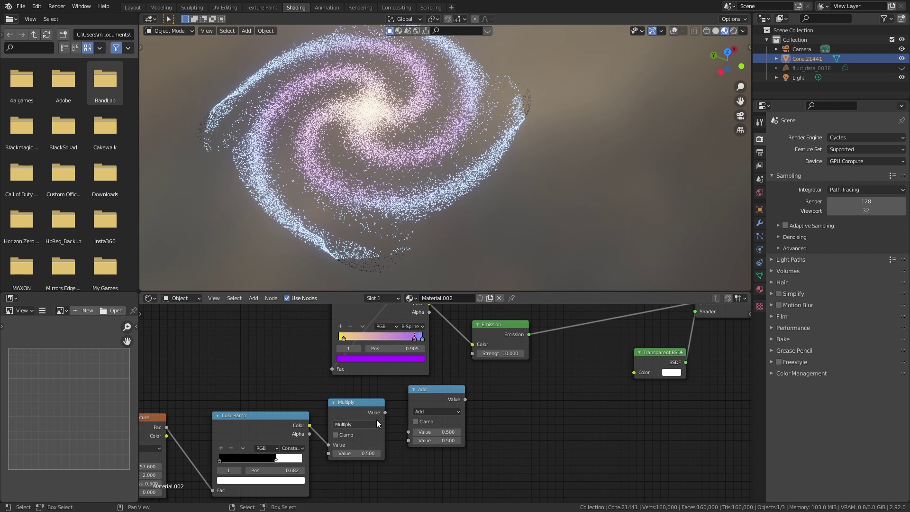
left_click_drag(385, 413, 409, 432)
middle_click_drag(404, 437, 454, 388)
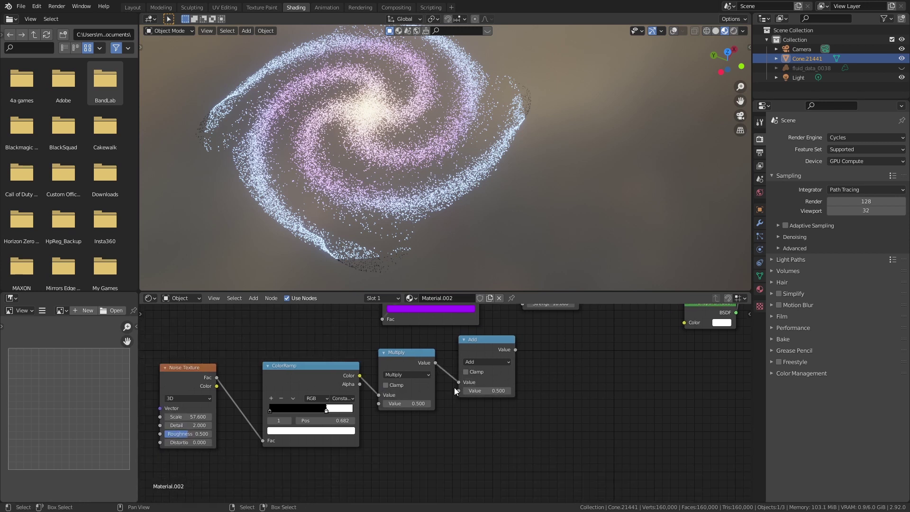
type("1")
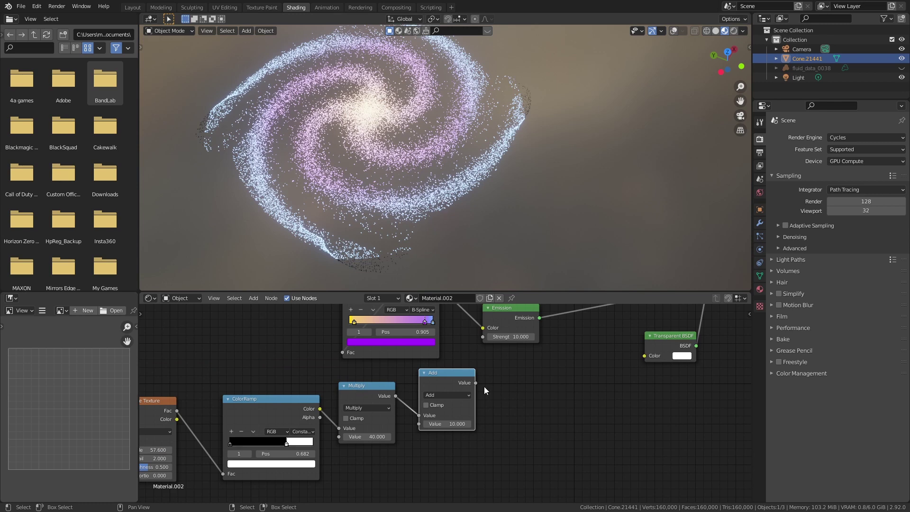
left_click_drag(476, 382, 483, 337)
Raise the Multiply factor to about 8504 and view the galaxy from above
scroll(457, 172, "up", 3)
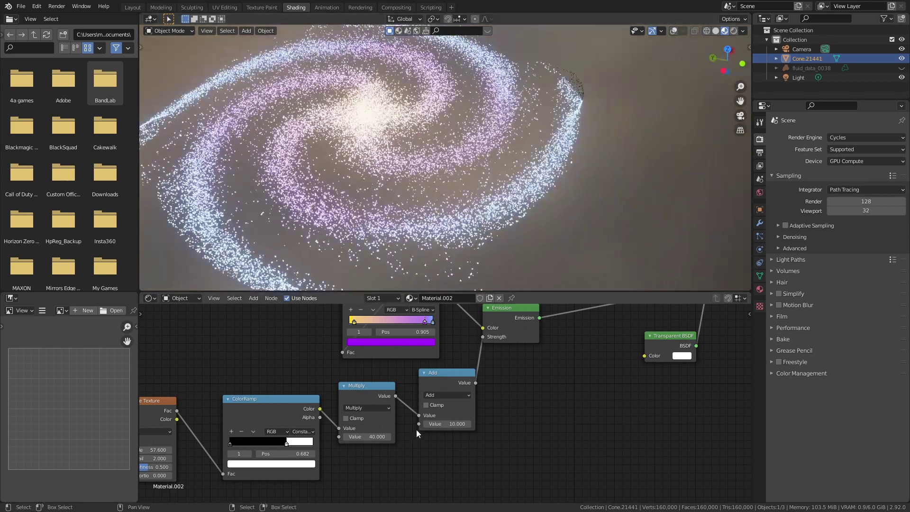
mouse_move(368, 437)
left_mouse_down()
mouse_move(426, 436)
mouse_move(380, 445)
left_mouse_up()
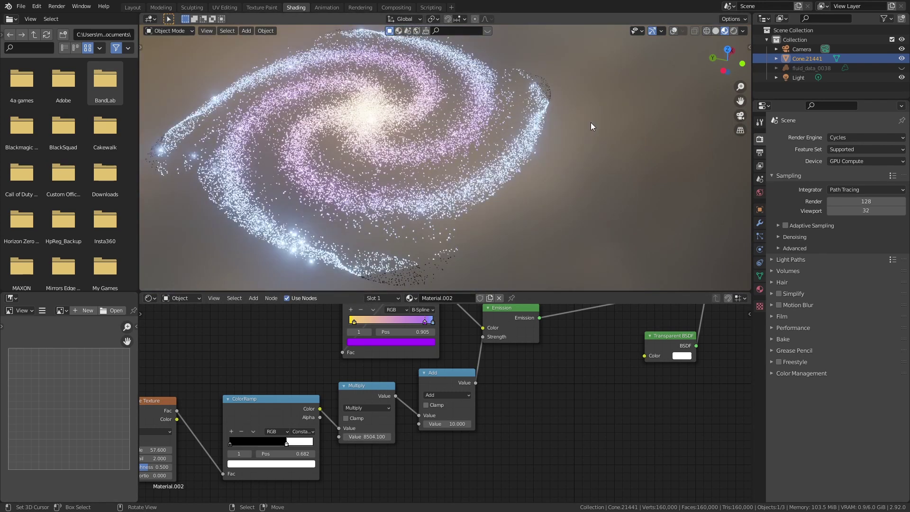
mouse_move(608, 93)
middle_mouse_down()
mouse_move(602, 102)
mouse_move(620, 98)
mouse_move(608, 82)
mouse_move(610, 98)
middle_mouse_up()
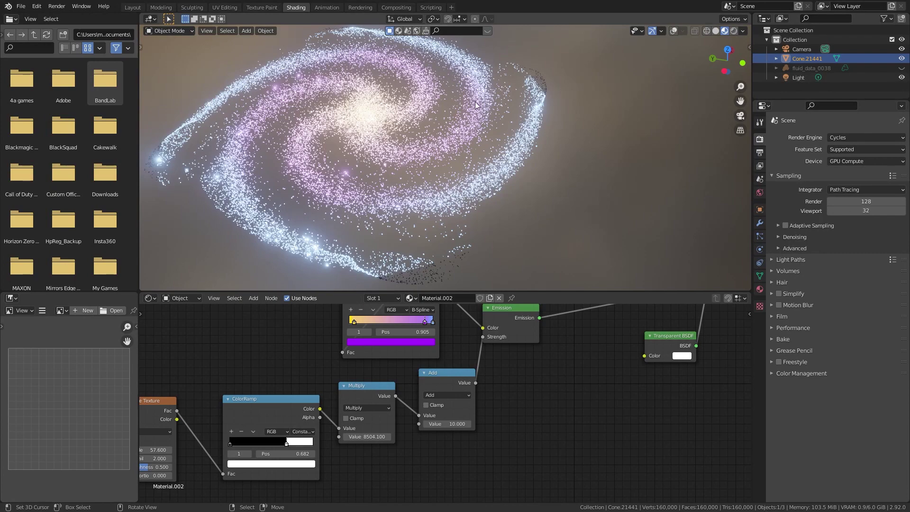
middle_click_drag(616, 116, 602, 132)
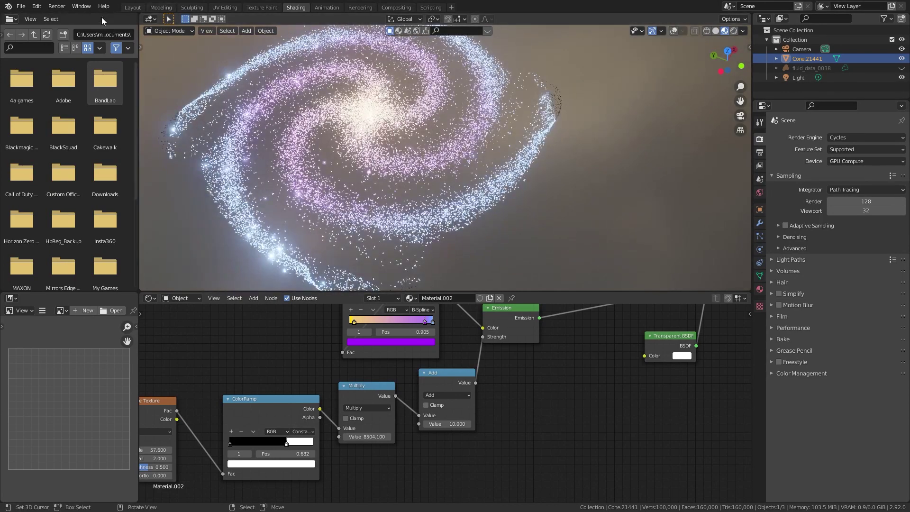